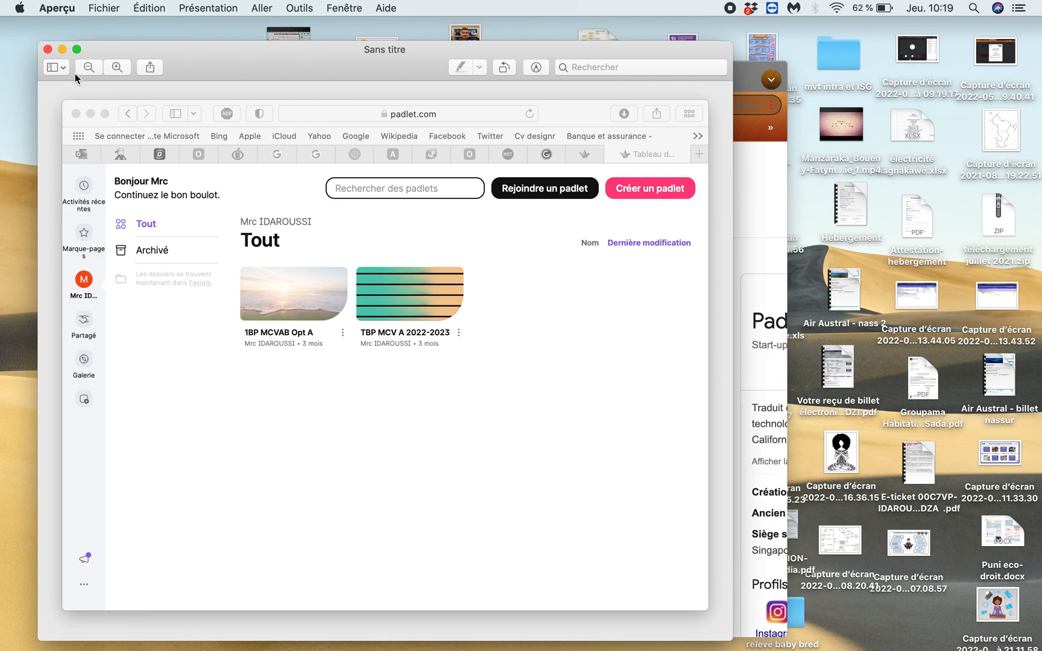
Close the untitled image preview and open the 1BP MCVAB Opt A padlet in the full-screen Safari window.
click(39, 27)
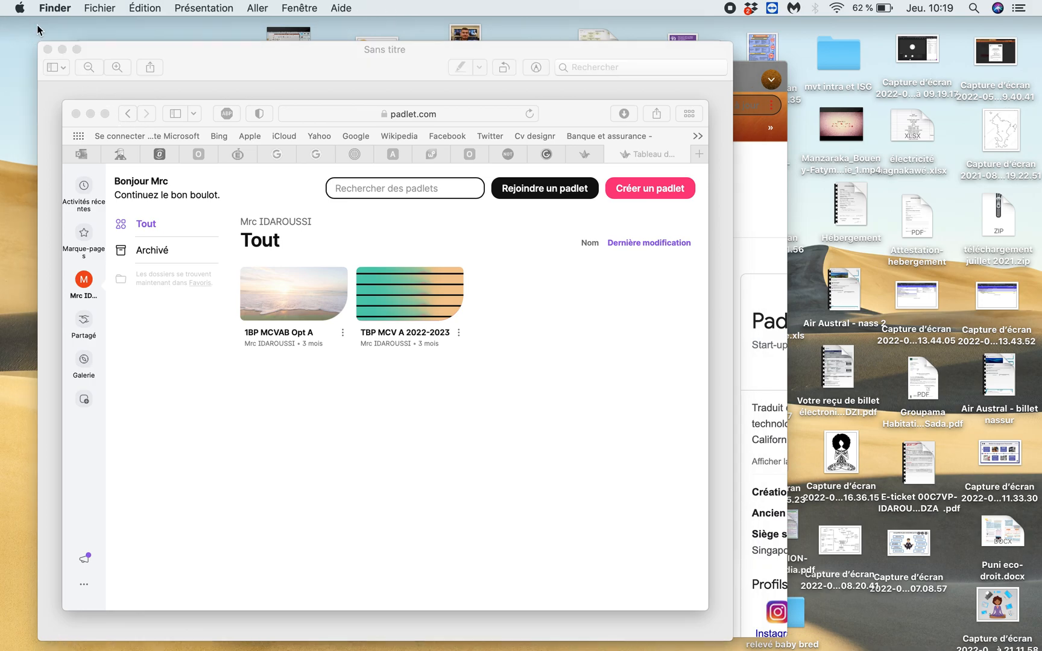
click(62, 50)
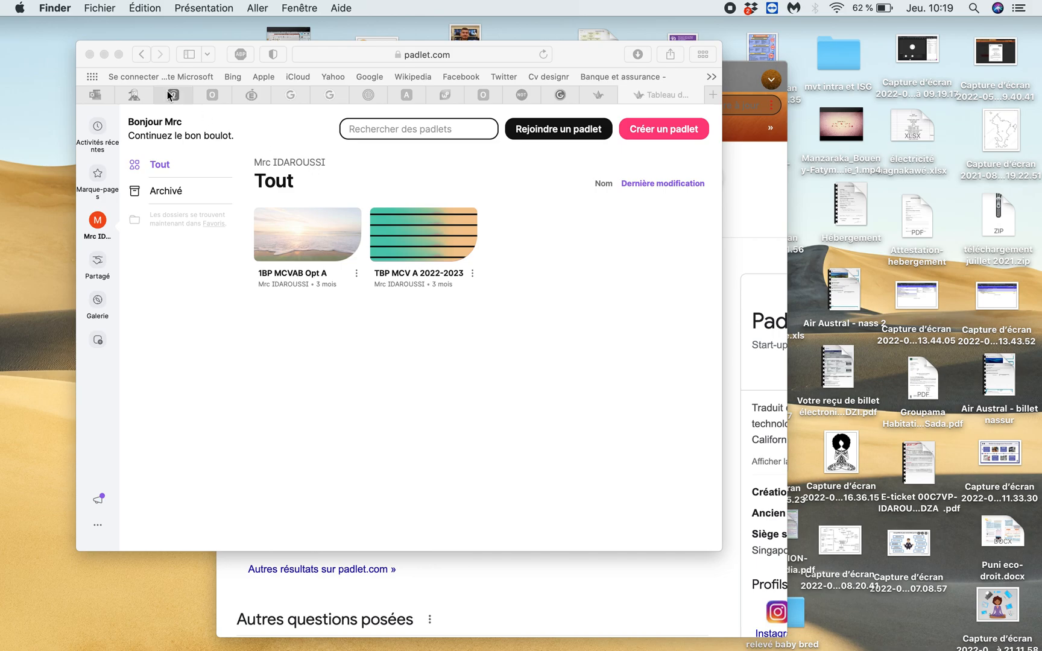
click(119, 58)
click(119, 57)
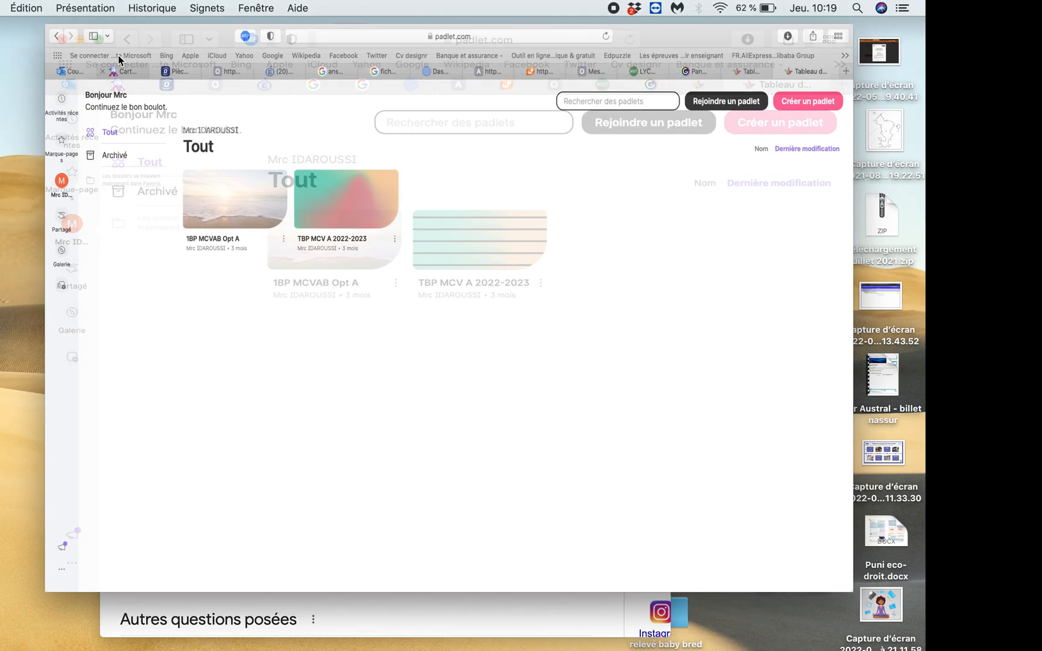
click(251, 211)
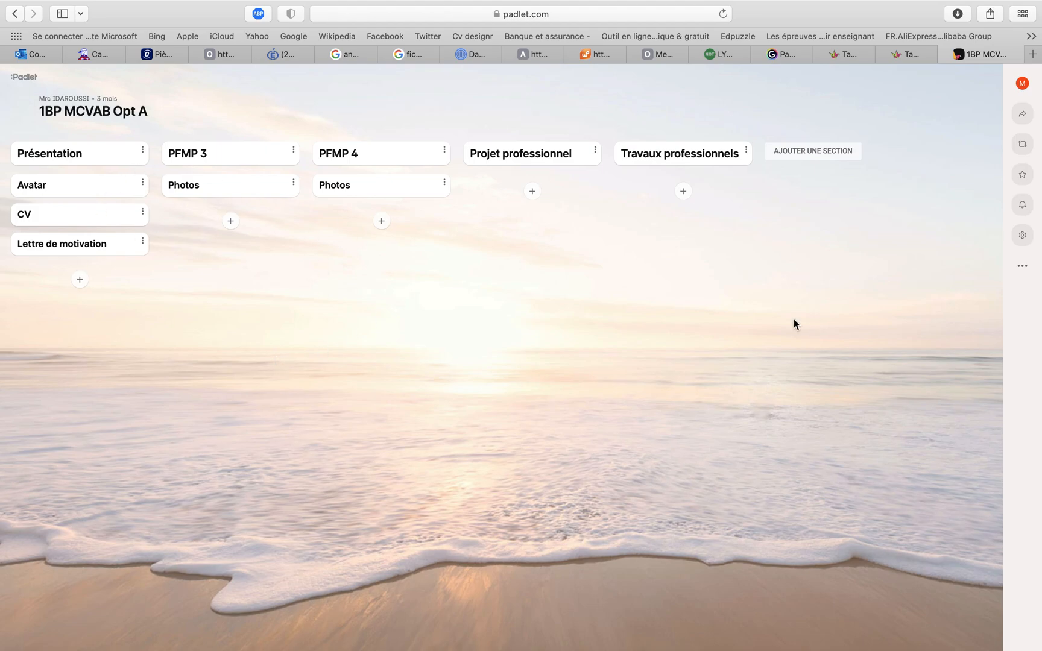
Switch from full-screen Safari to Chrome in full screen and open the fr.padlet.com home page from the search results.
mouse_move(225, 3)
click(41, 29)
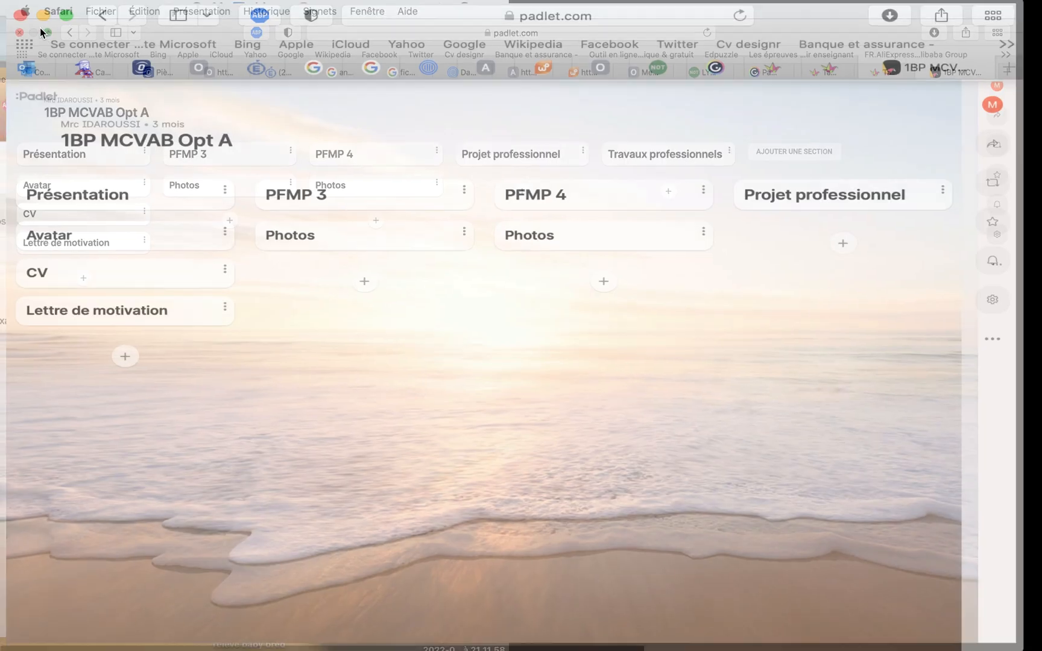
click(538, 564)
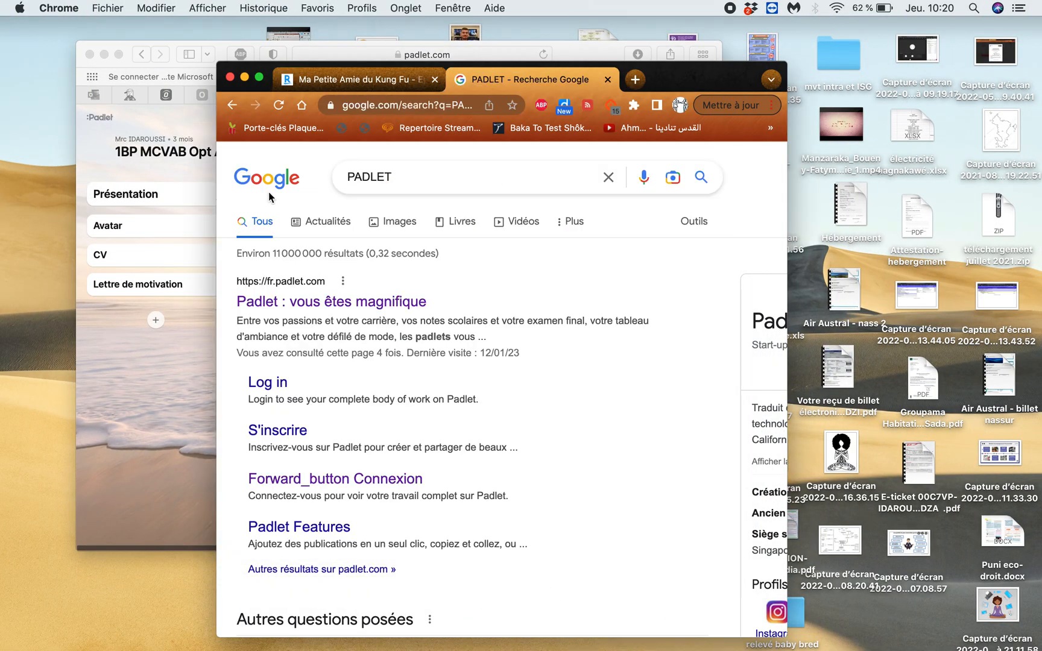
click(260, 74)
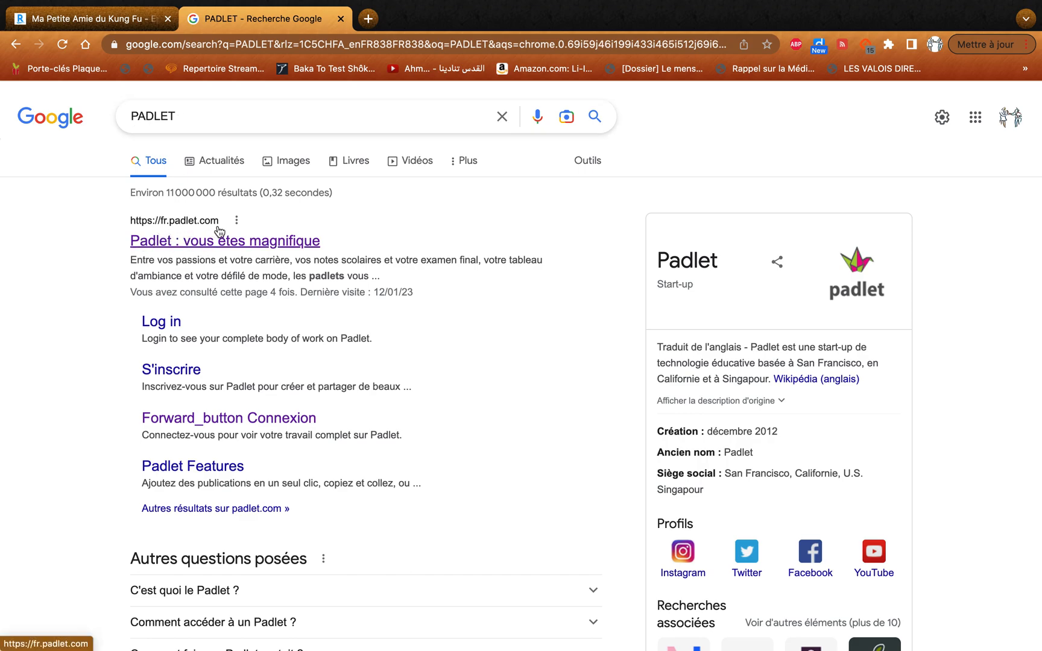
click(193, 243)
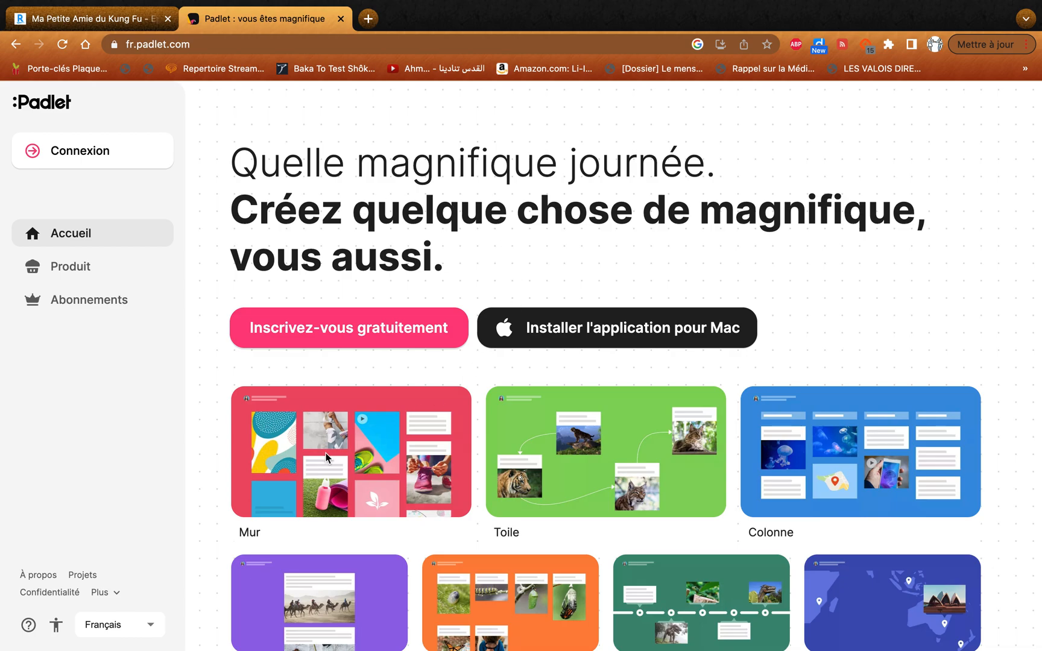
Look over the padlet formats on the home page and log in to Padlet with the Google account.
scroll(325, 457, down, 2)
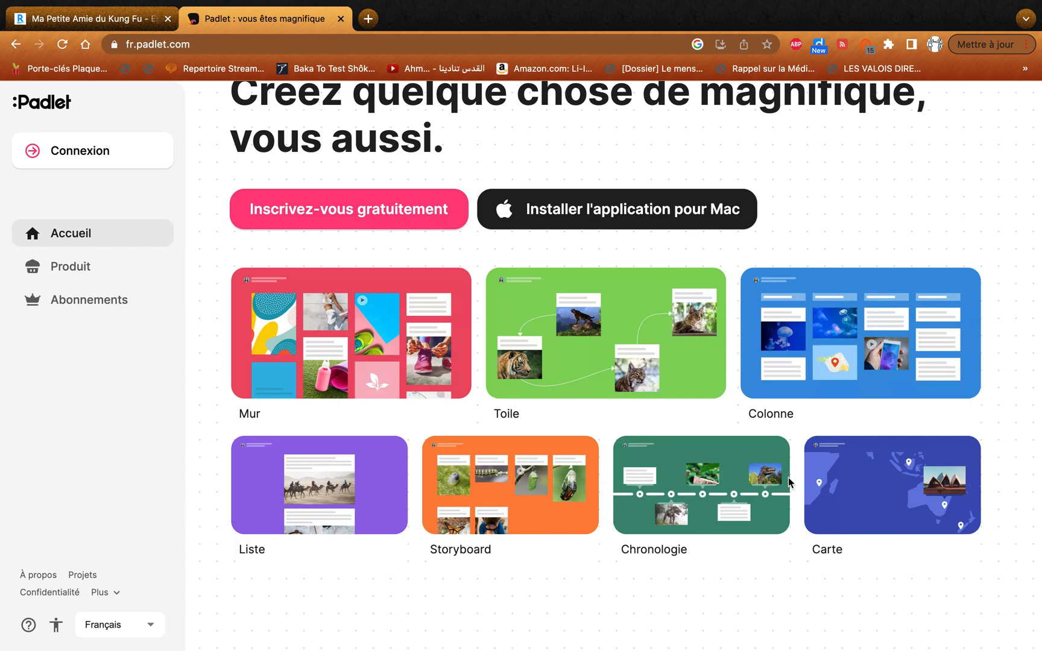
scroll(344, 211, up, 3)
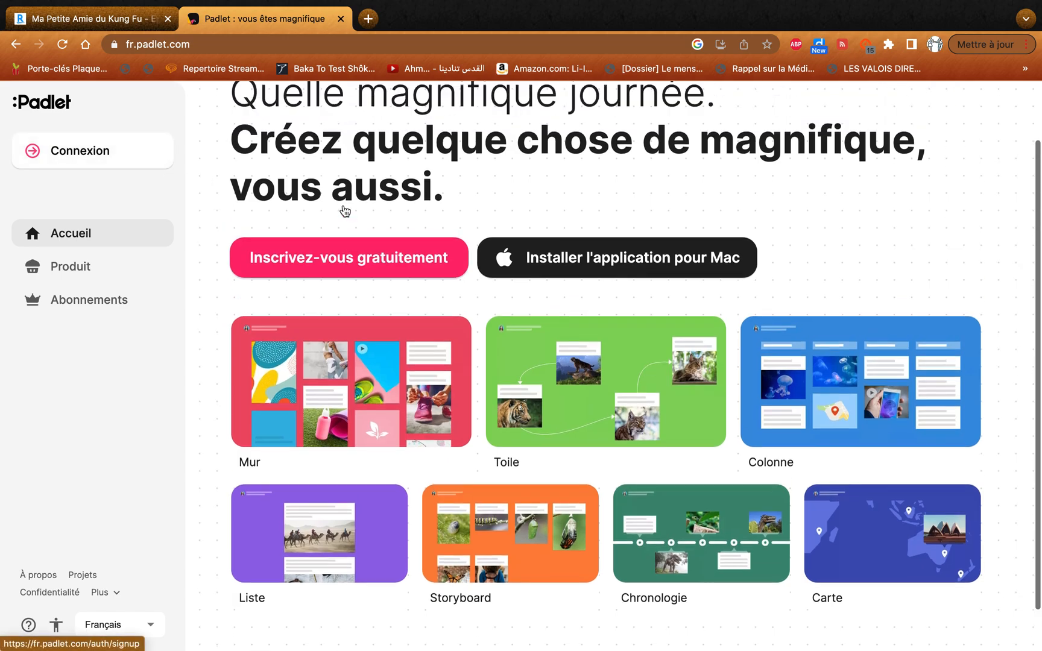
click(79, 162)
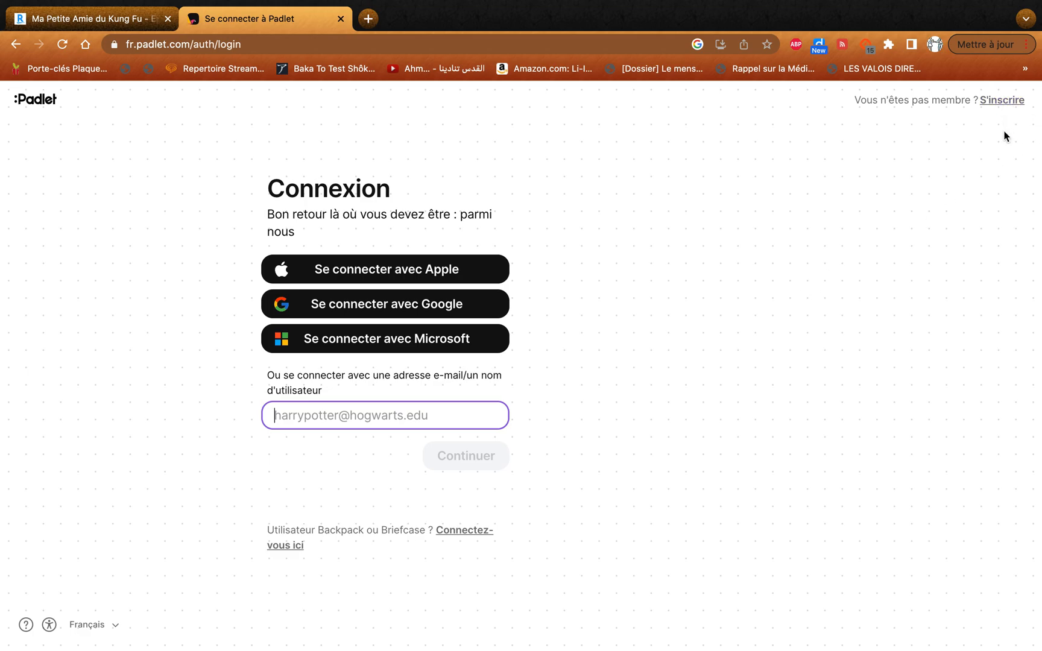
click(402, 308)
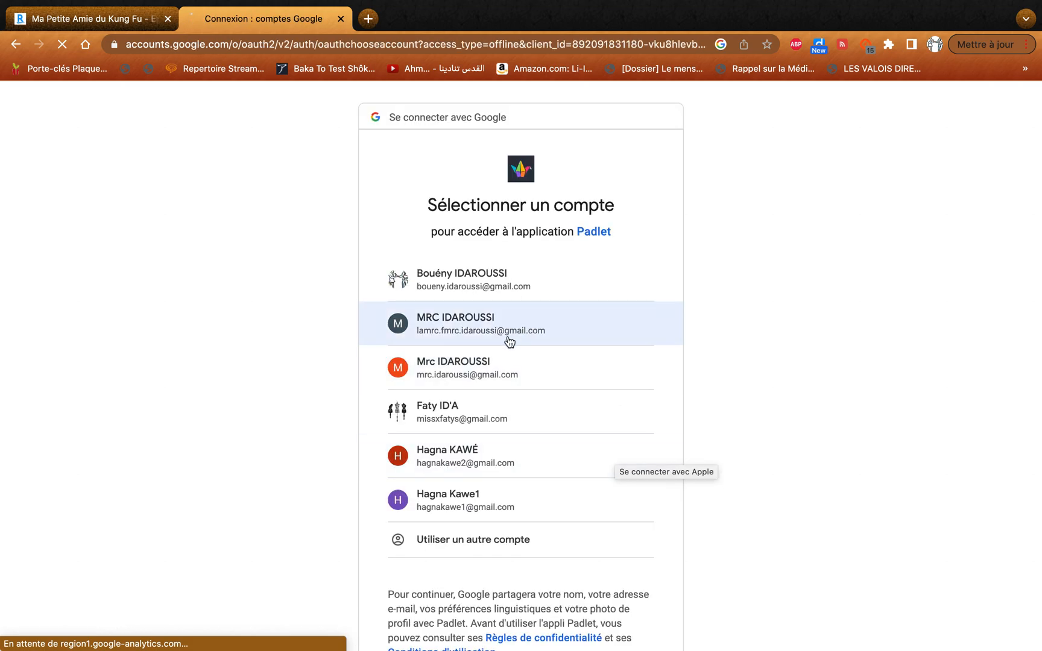
scroll(487, 373, down, 1)
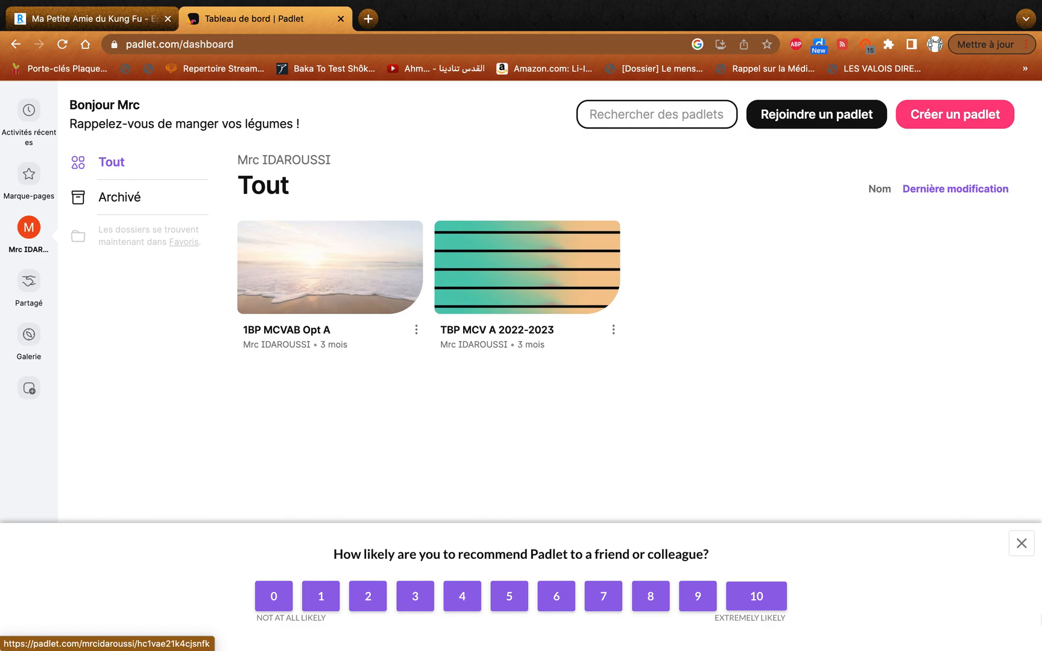
Dismiss the recommendation survey and create a new padlet in the Colonne format.
click(1020, 545)
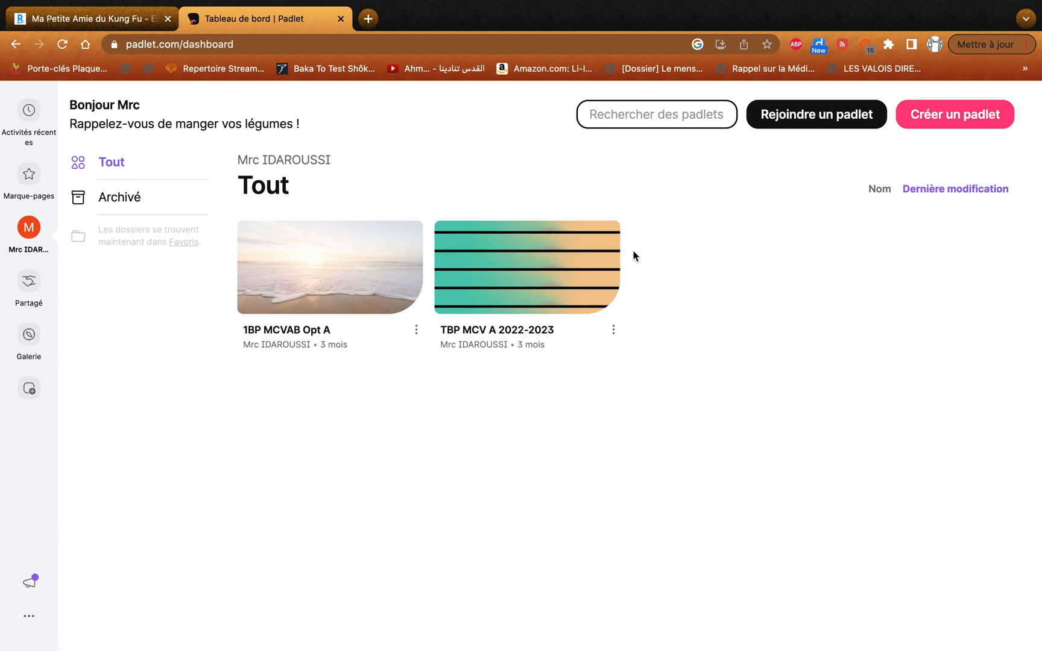
click(967, 117)
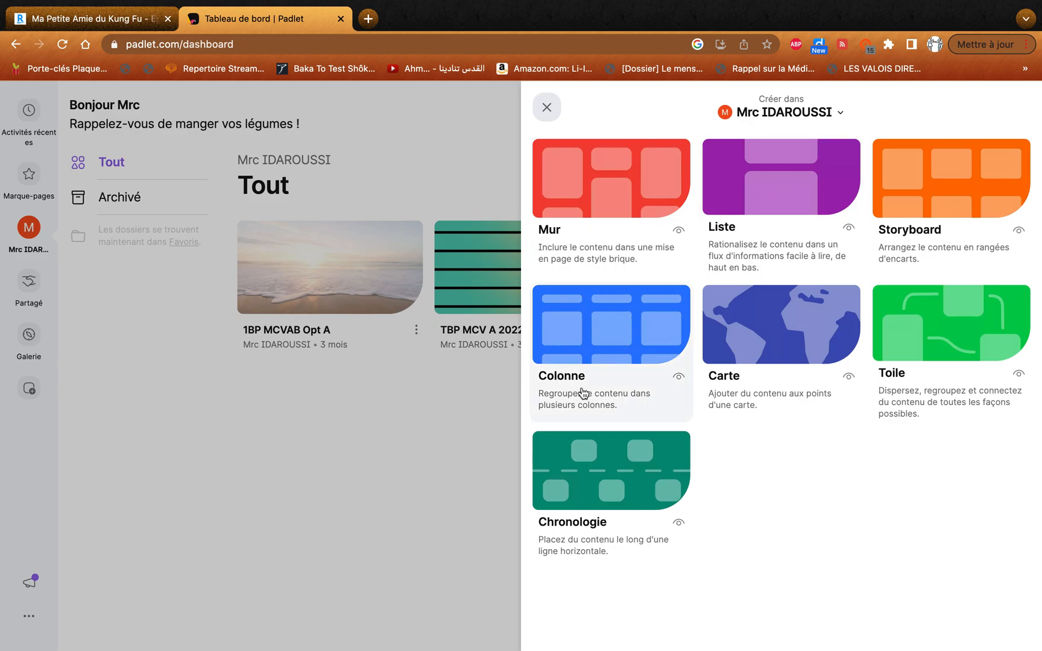
click(590, 350)
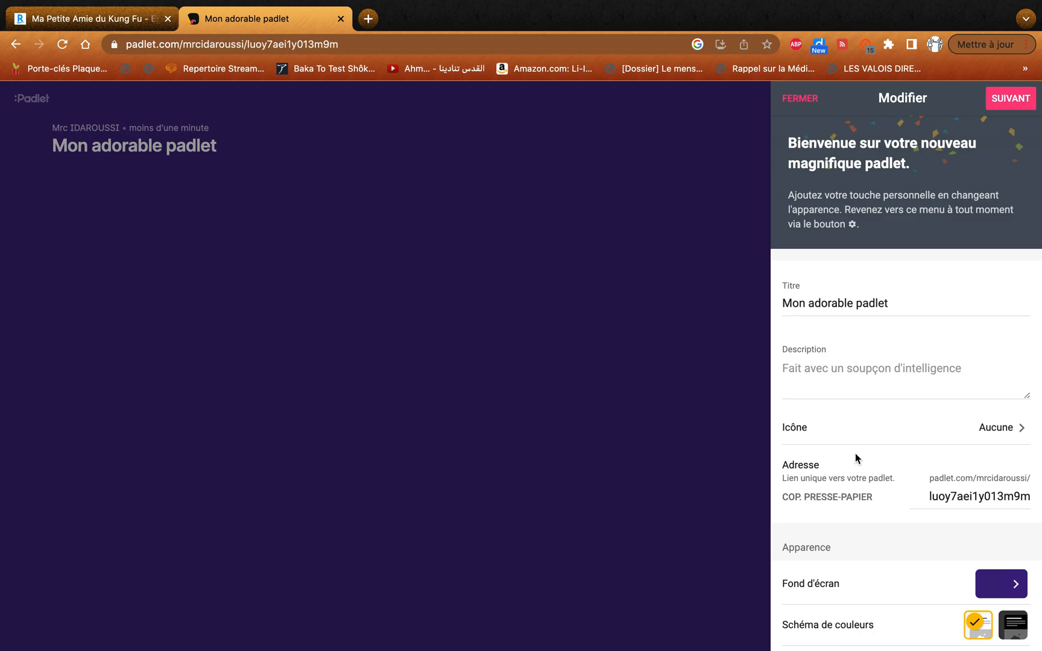
Replace the new padlet's title with "1BP MCVAB OPT A".
drag(898, 302, 781, 310)
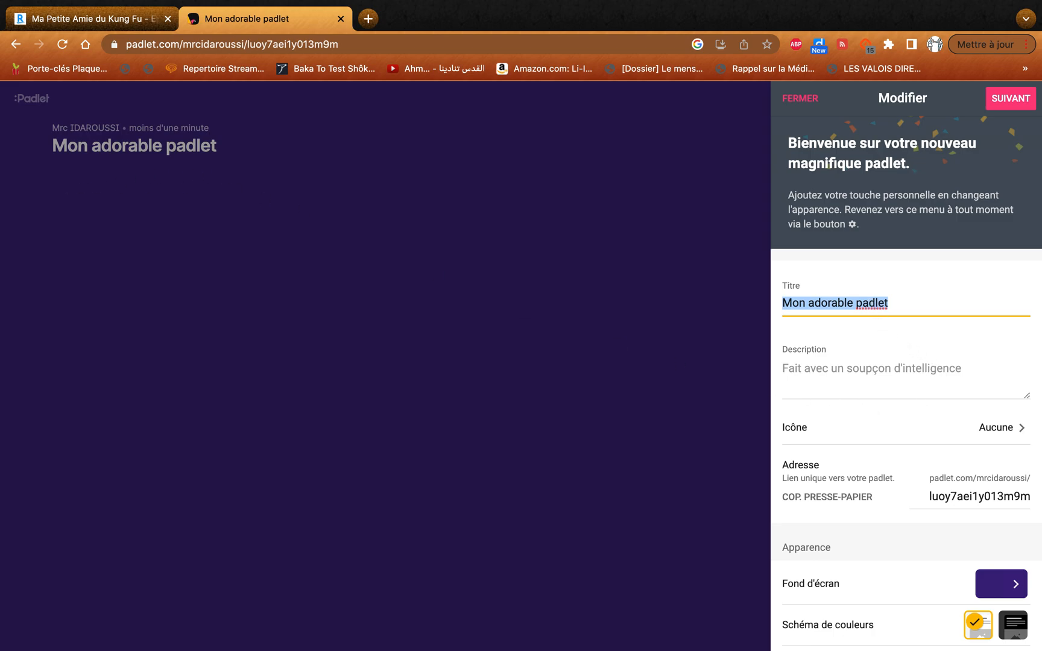
text(&)
key(BackSpace)
text(1)
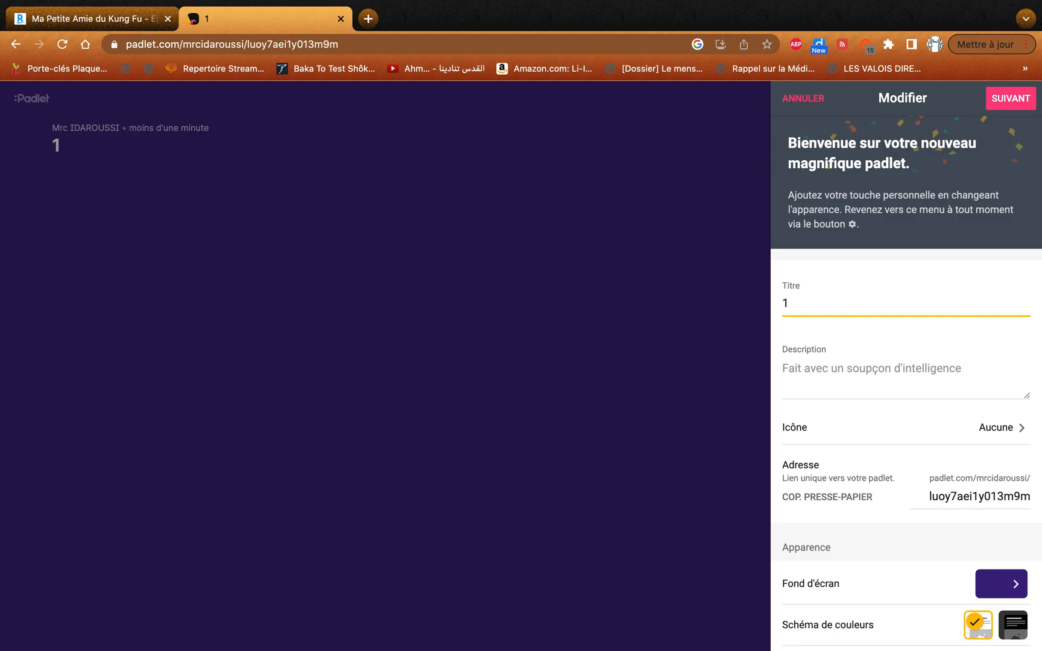
text(BP M)
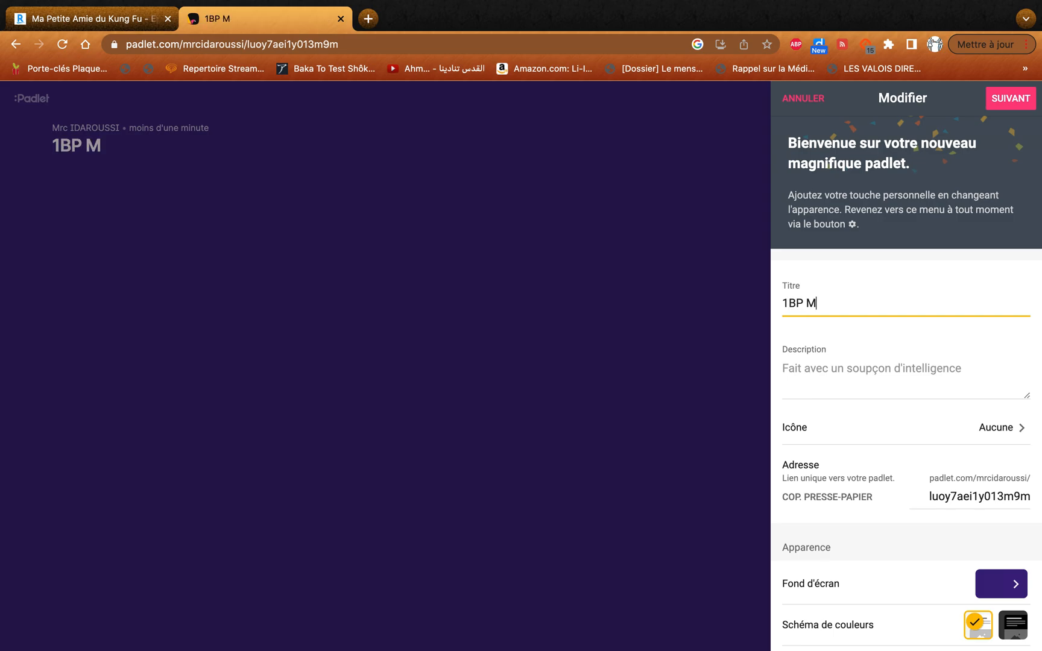
text(CVAB)
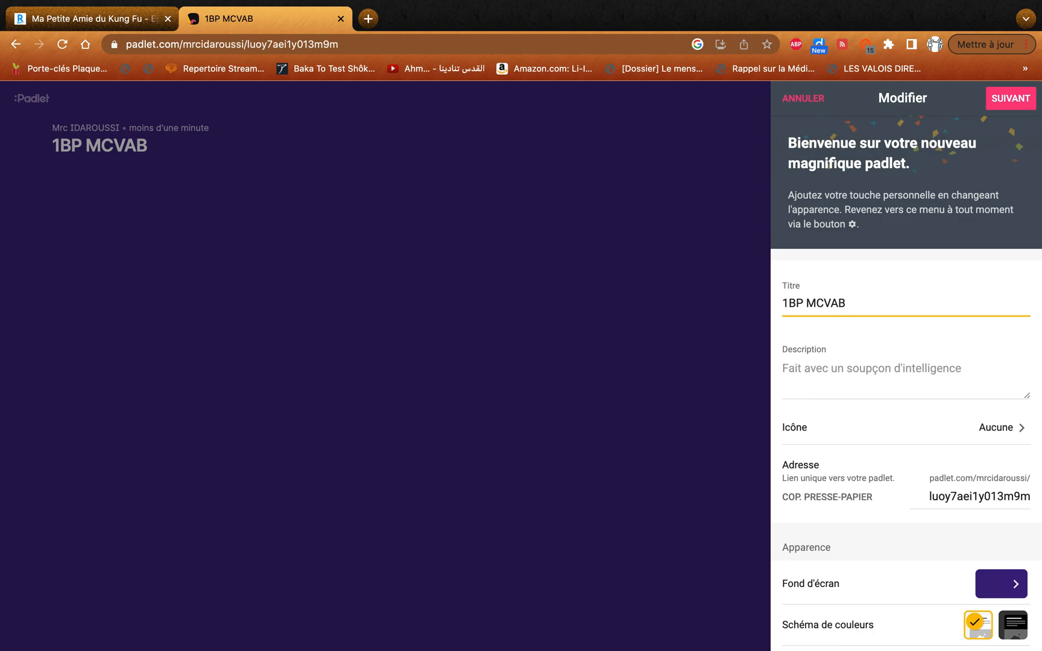
text( OPT A)
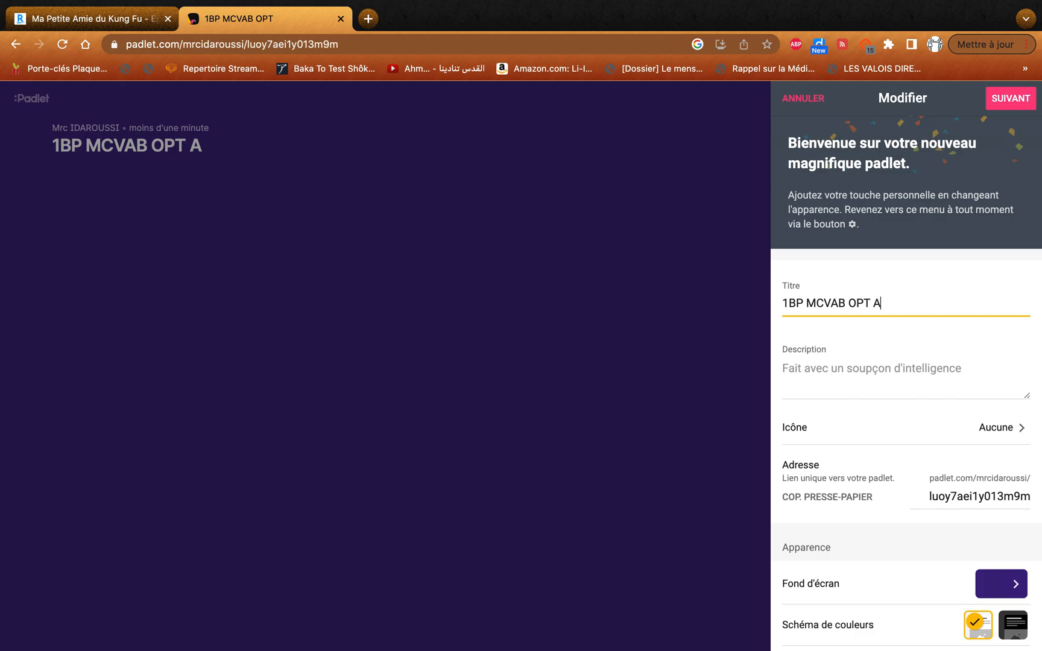
Try a smiling-face emoji as the padlet's icon, browsing other emoji categories, and switch back to no icon.
scroll(879, 448, down, 3)
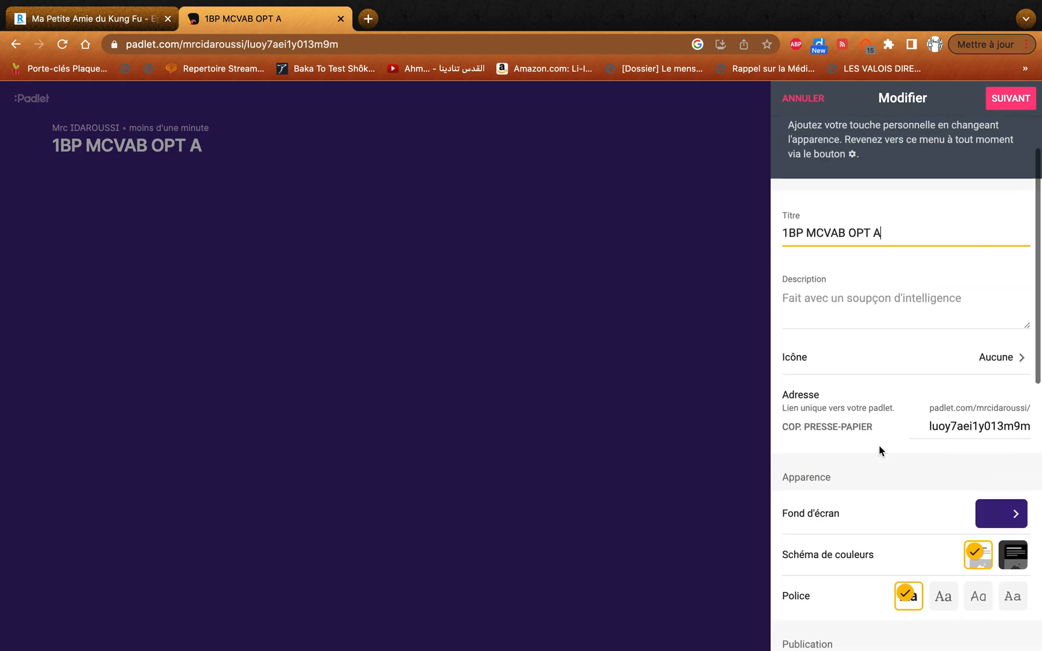
click(994, 259)
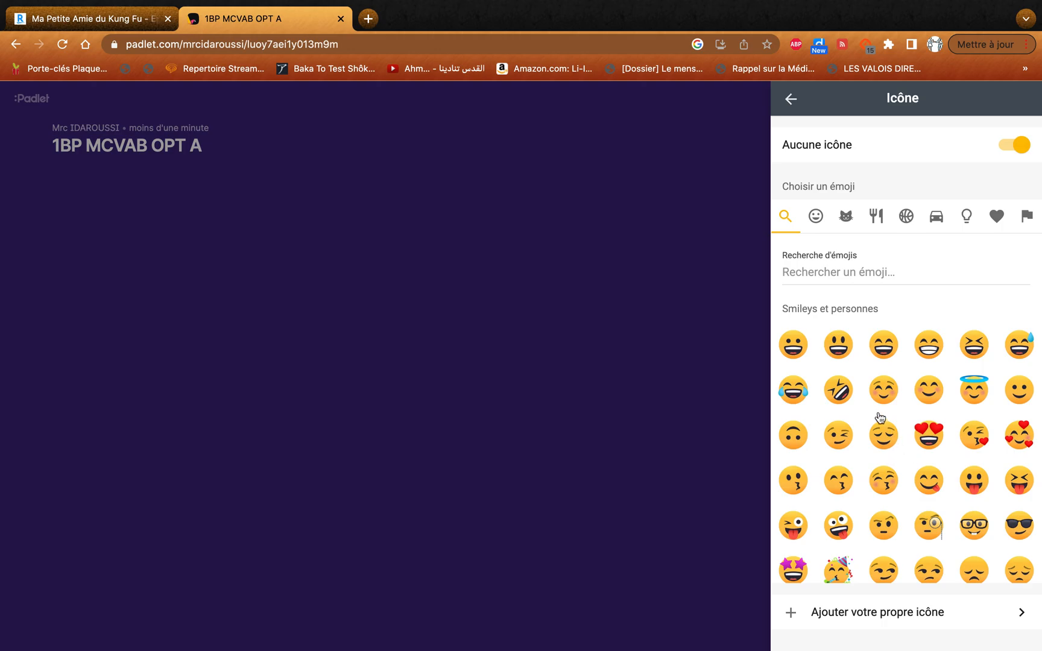
click(944, 386)
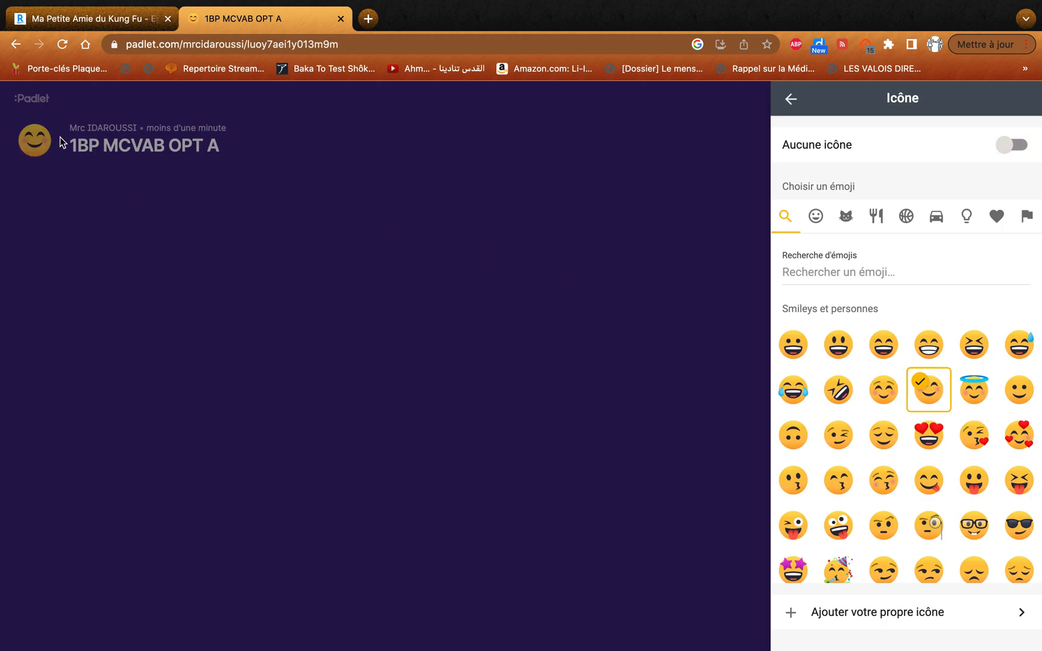
scroll(831, 512, down, 5)
scroll(833, 513, up, 5)
click(1020, 224)
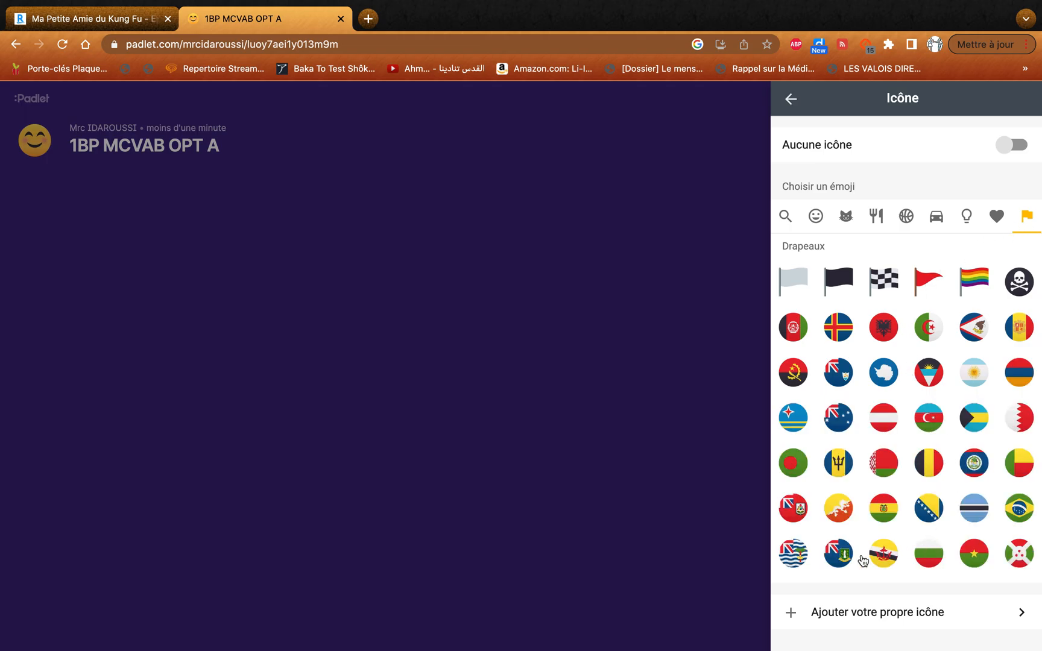
scroll(861, 559, down, 5)
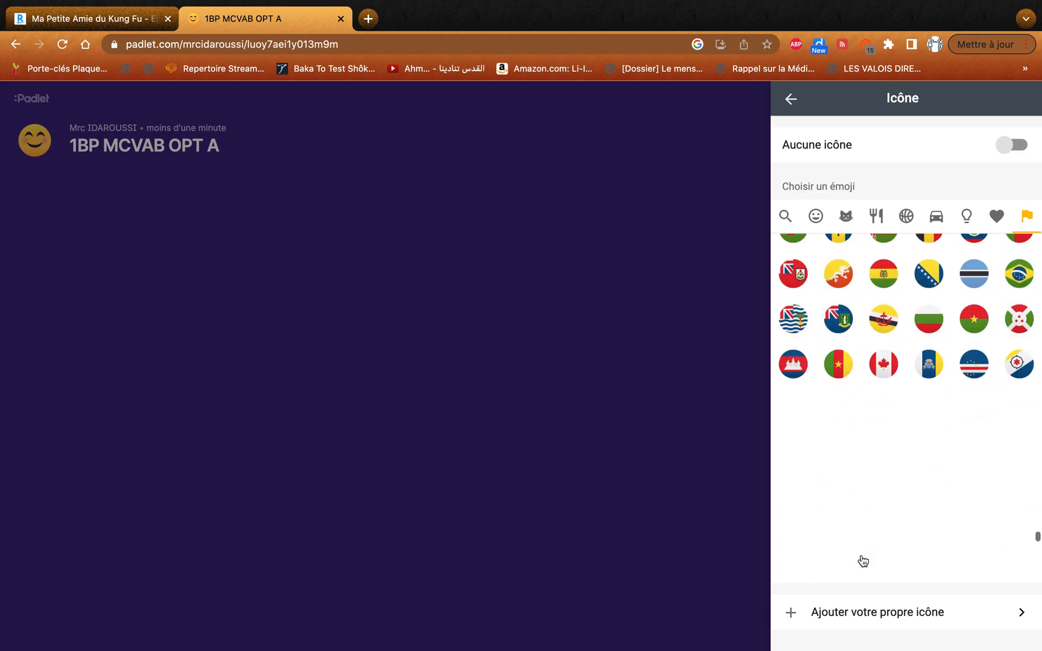
click(996, 217)
click(967, 217)
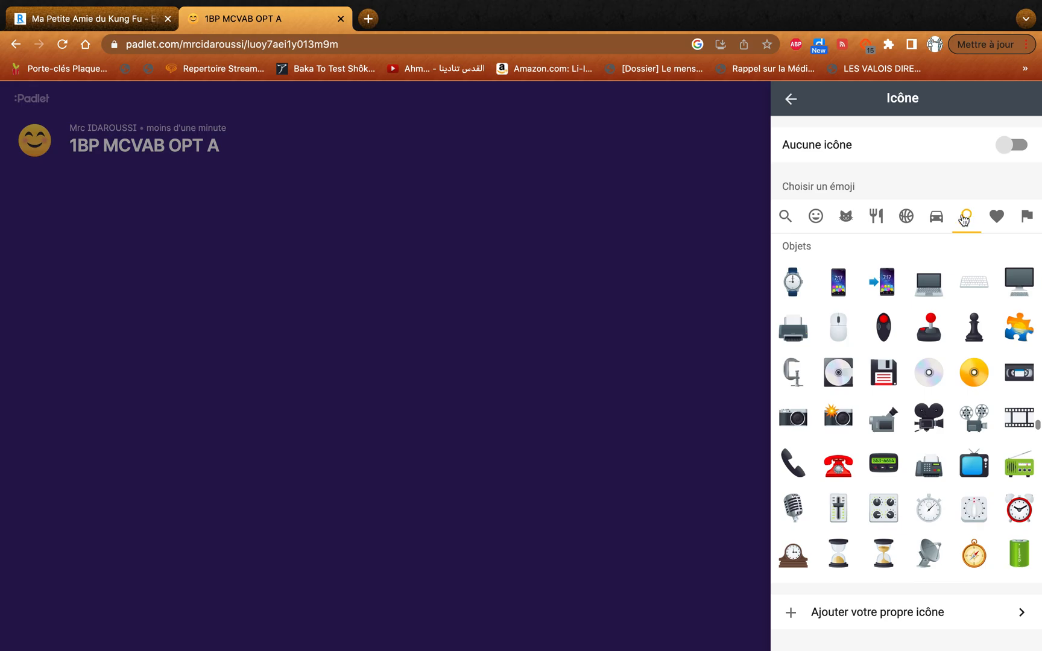
click(1011, 149)
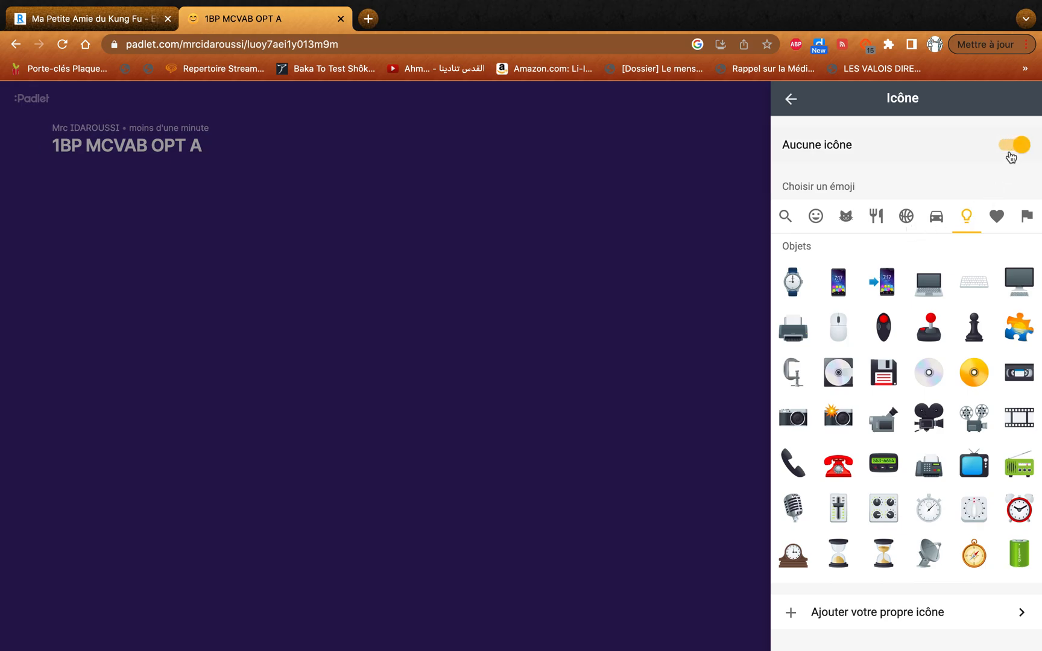
click(792, 101)
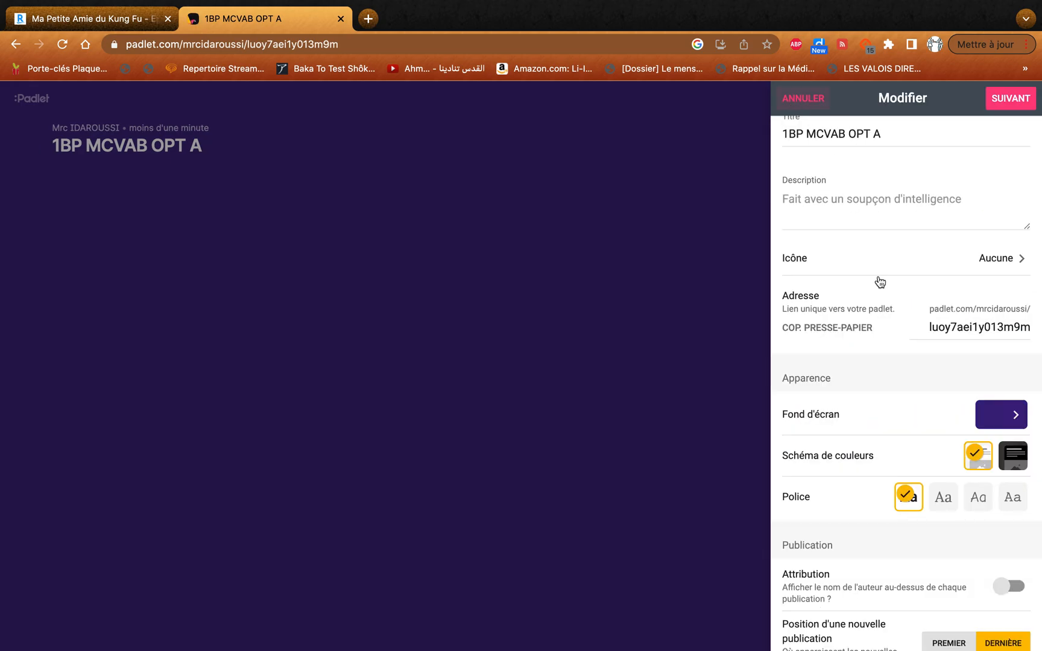
Set the padlet's wallpaper to the very light grey solid colour and return to the wallpaper categories.
click(1001, 421)
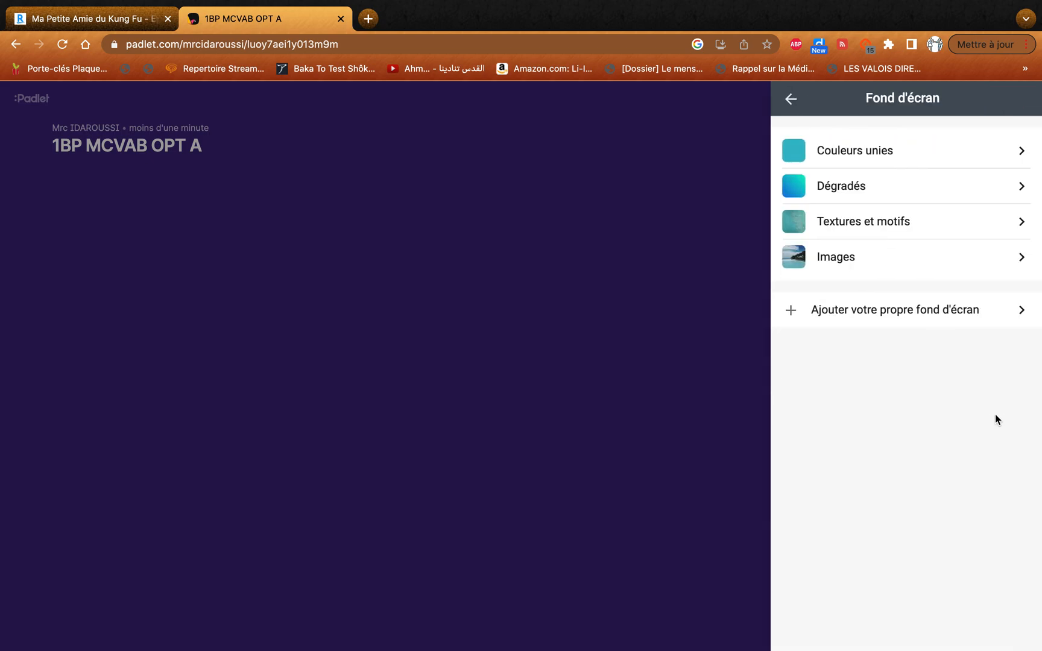
click(858, 156)
click(985, 195)
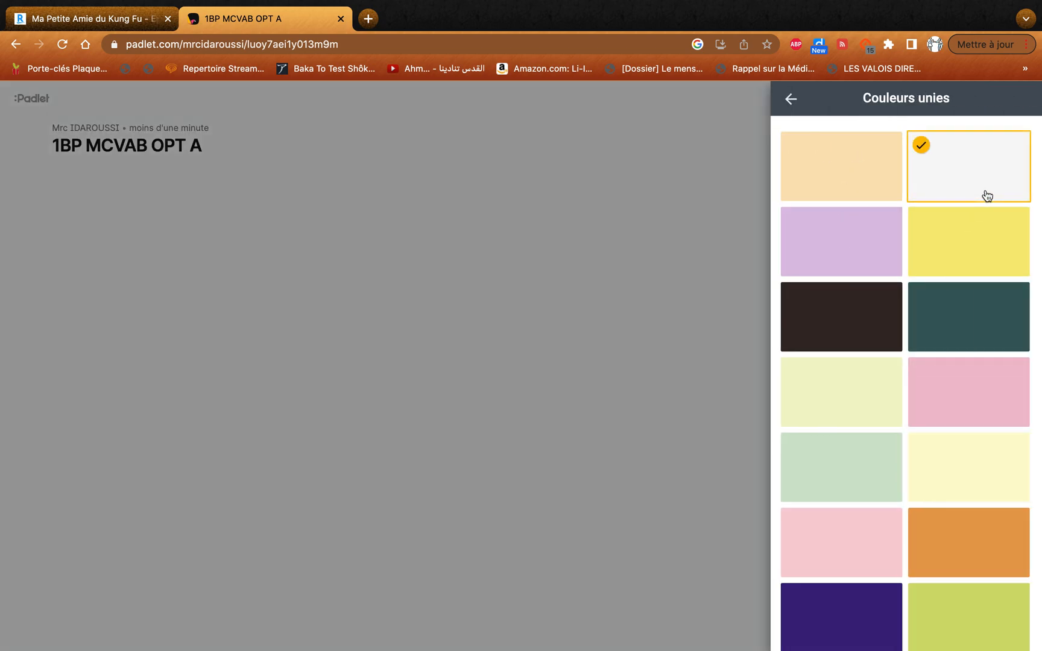
scroll(890, 461, down, 10)
scroll(890, 460, up, 10)
click(790, 98)
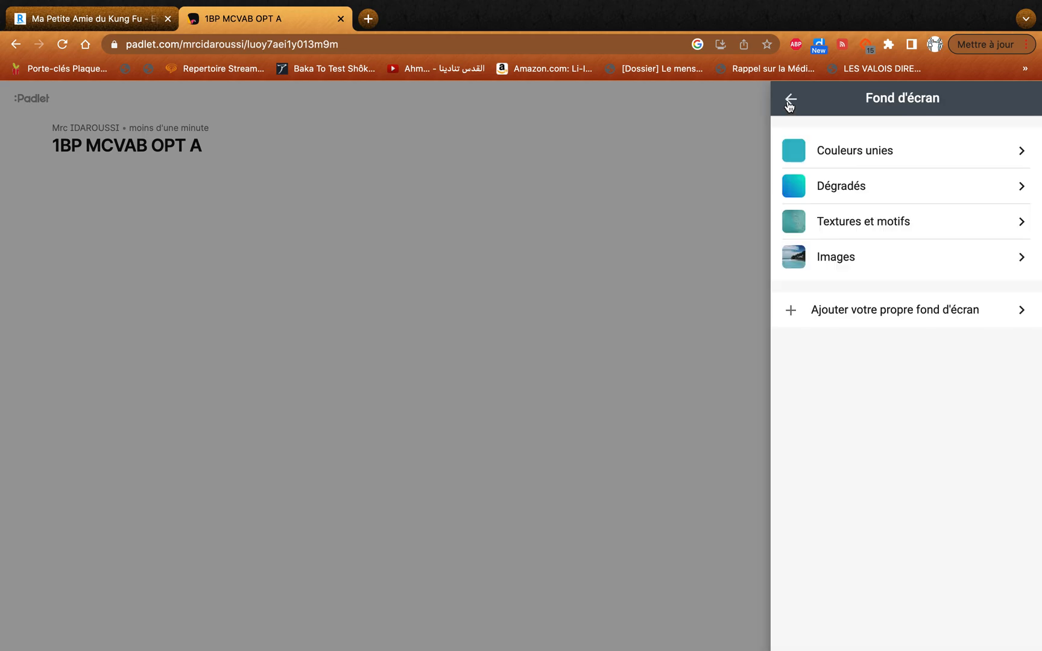
Browse the image wallpapers, try the Beach image as the padlet's background, and return to the wallpaper categories.
click(866, 259)
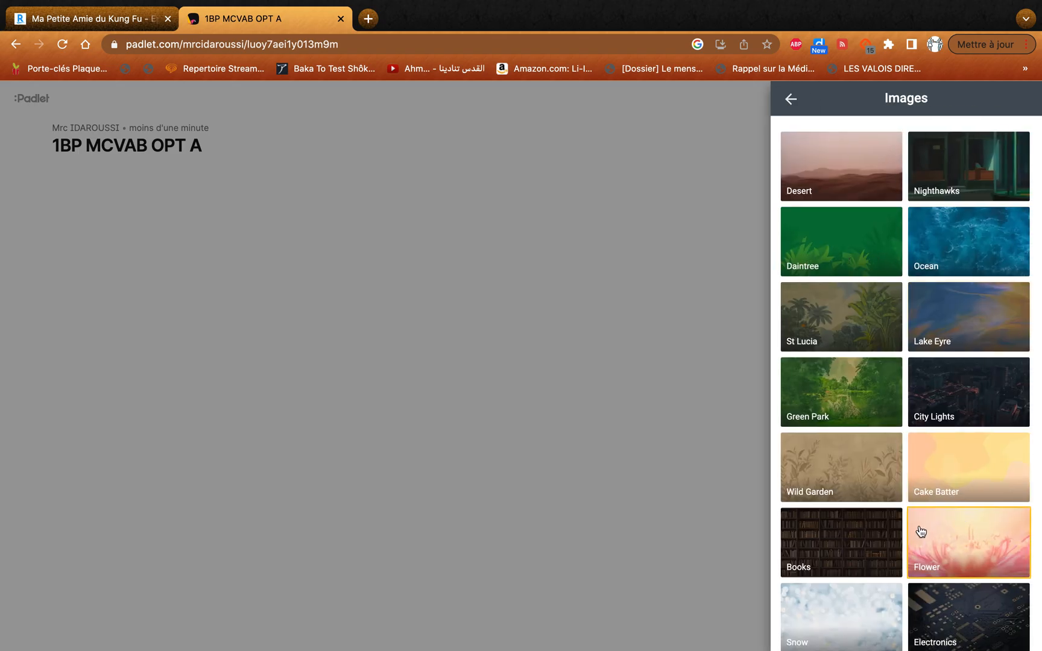
scroll(920, 531, down, 9)
scroll(919, 531, down, 5)
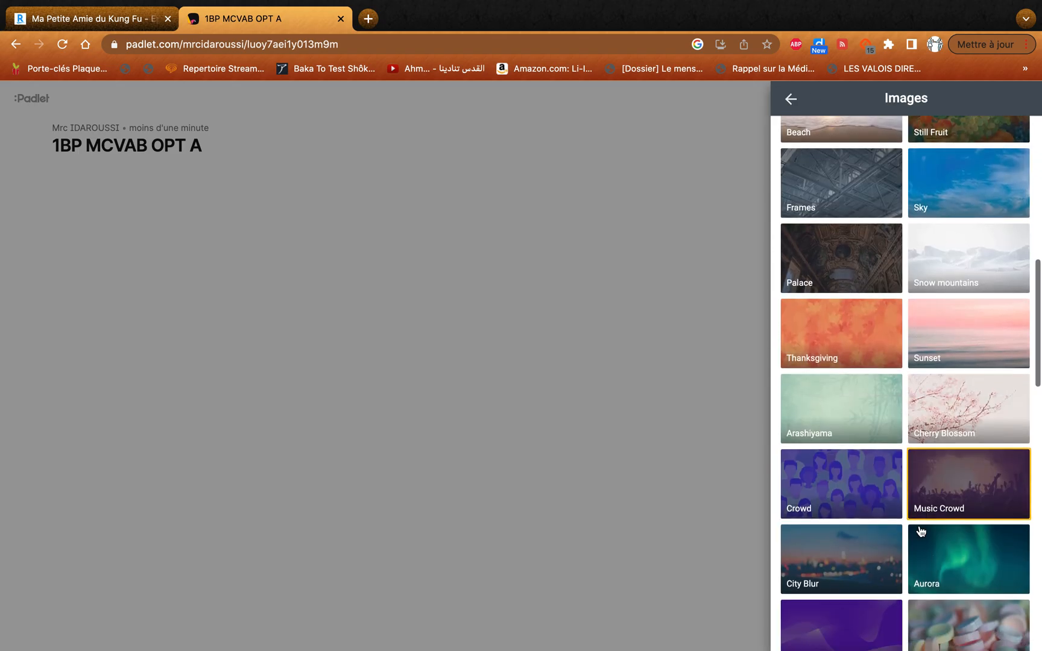
scroll(919, 530, down, 9)
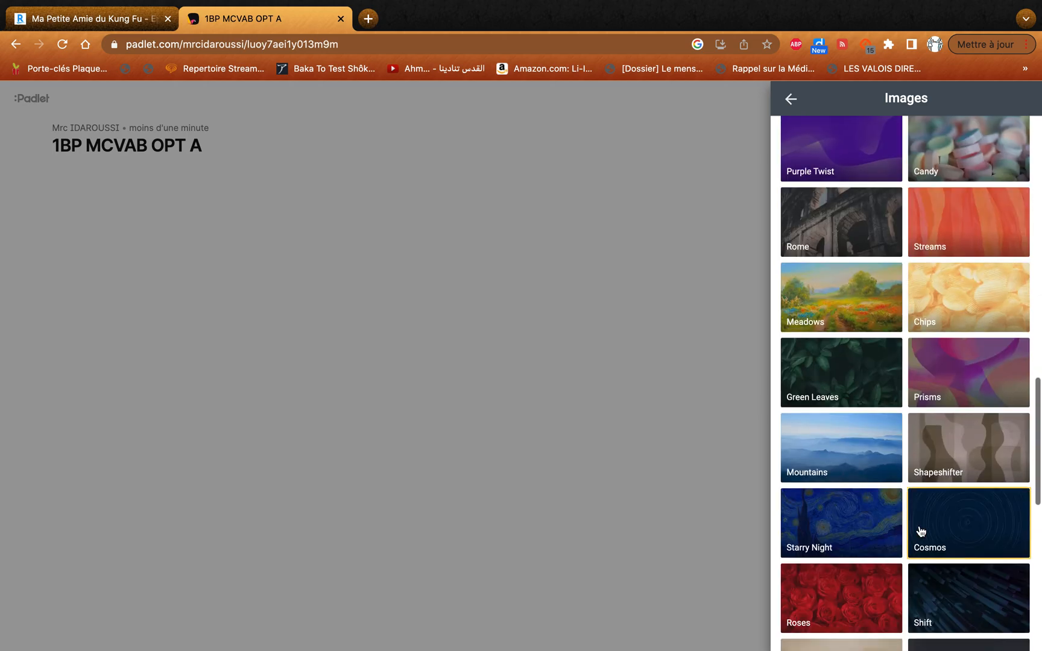
scroll(919, 530, up, 5)
scroll(919, 530, up, 12)
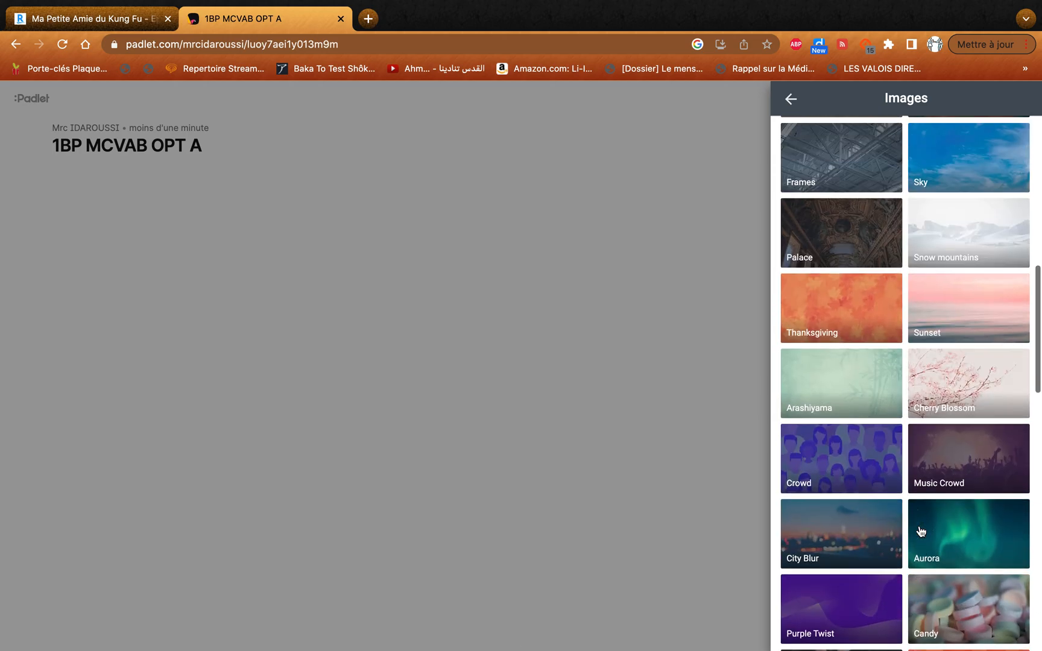
click(849, 415)
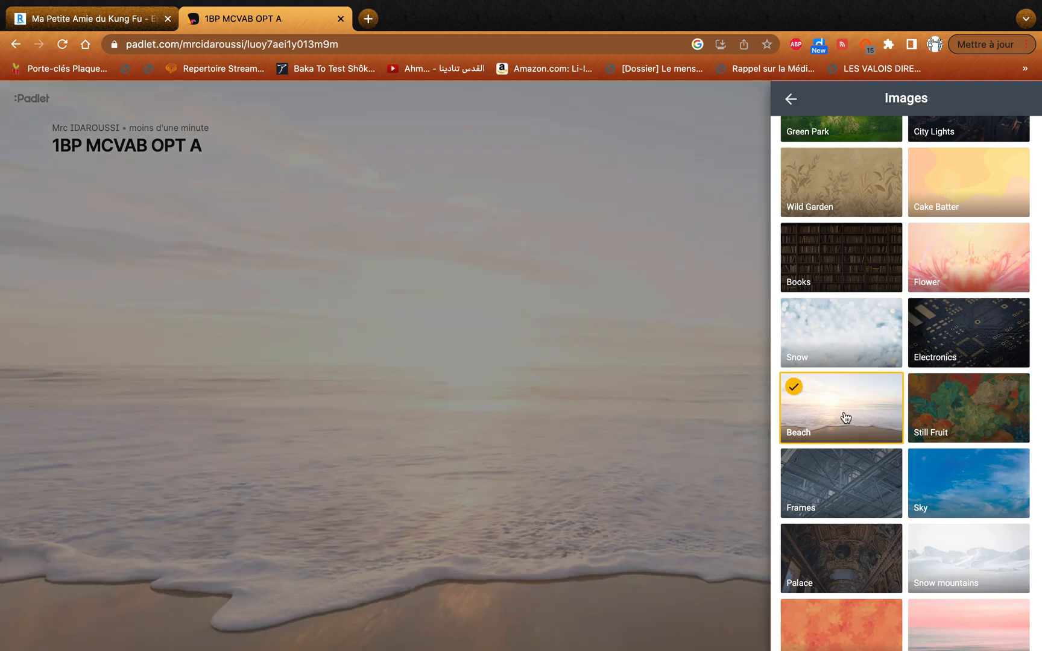
click(794, 99)
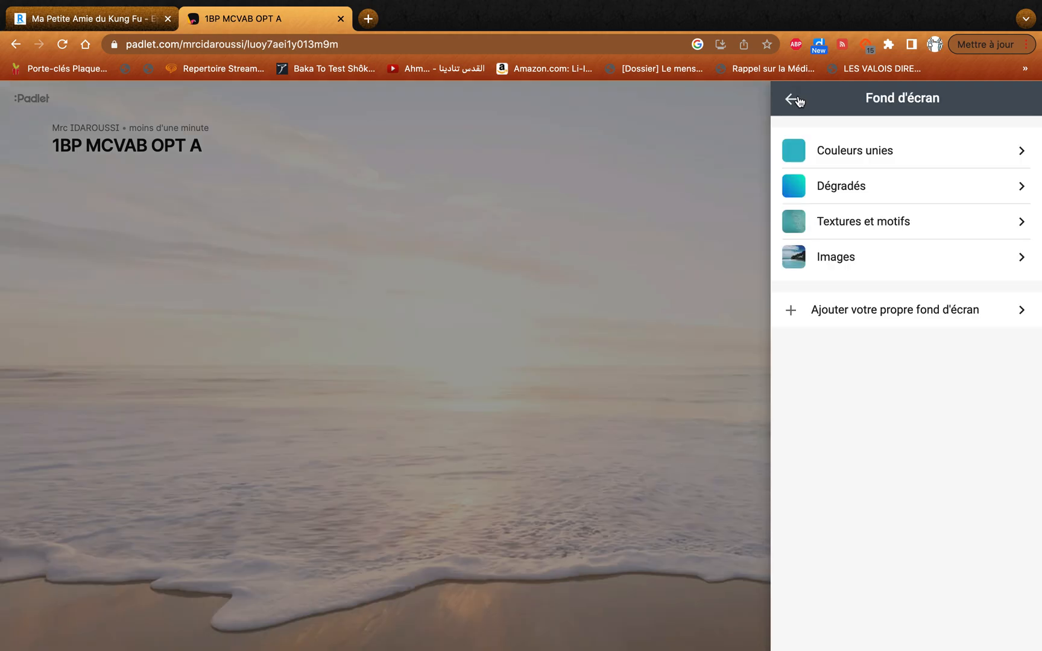
Try a green-to-red gradient as the padlet's wallpaper and return to the wallpaper categories.
click(870, 182)
click(828, 267)
click(791, 101)
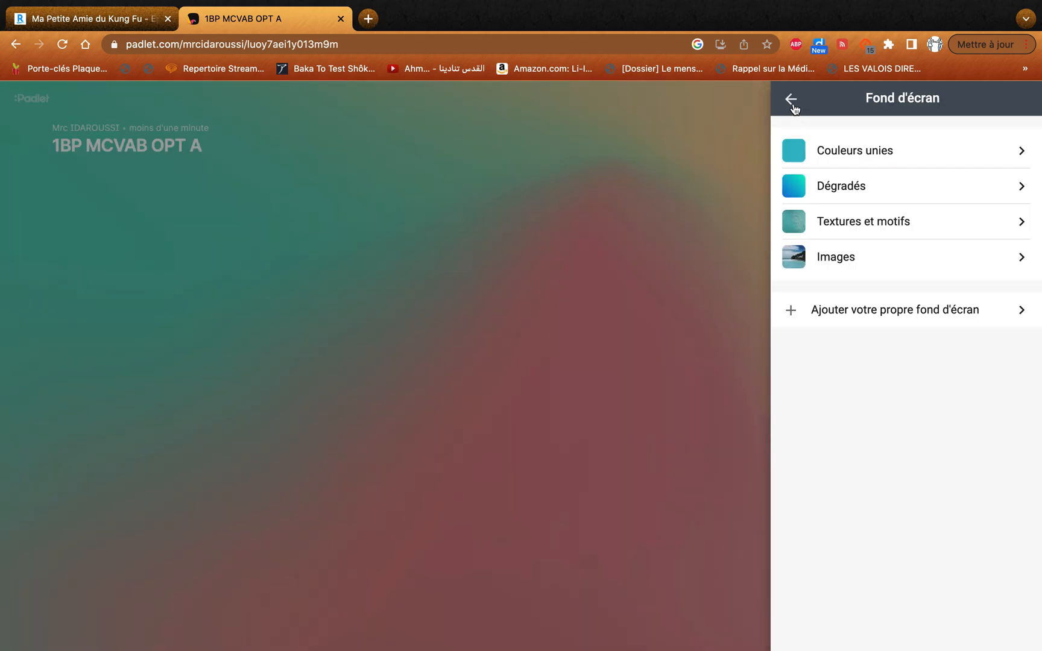
Set the padlet's wallpaper to the Beach image and return to the main padlet settings.
click(852, 259)
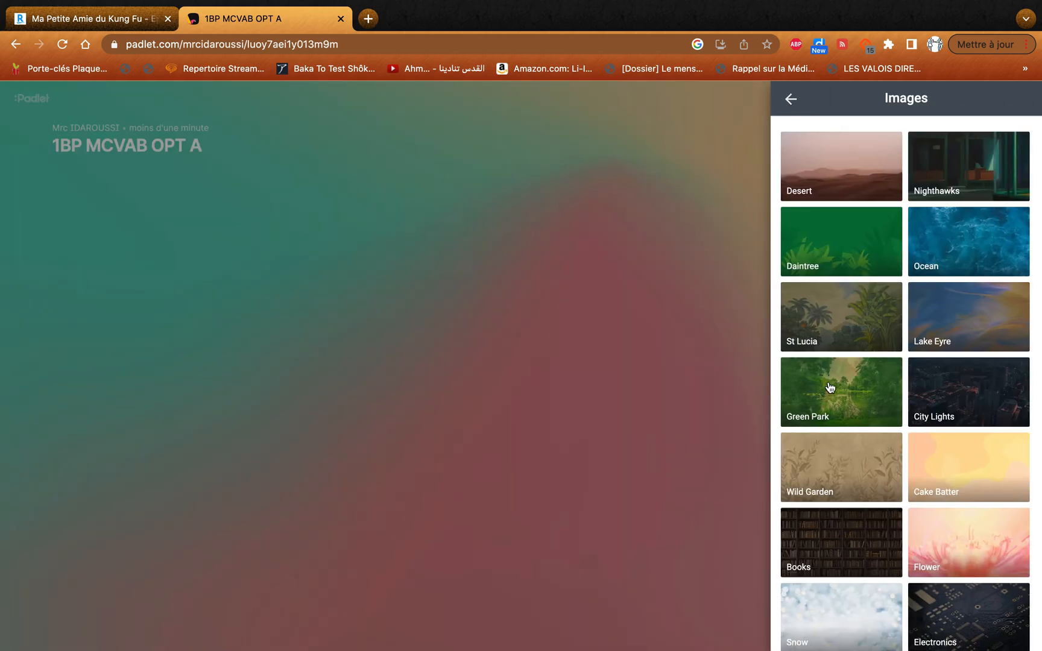
scroll(843, 578, down, 2)
scroll(841, 582, down, 3)
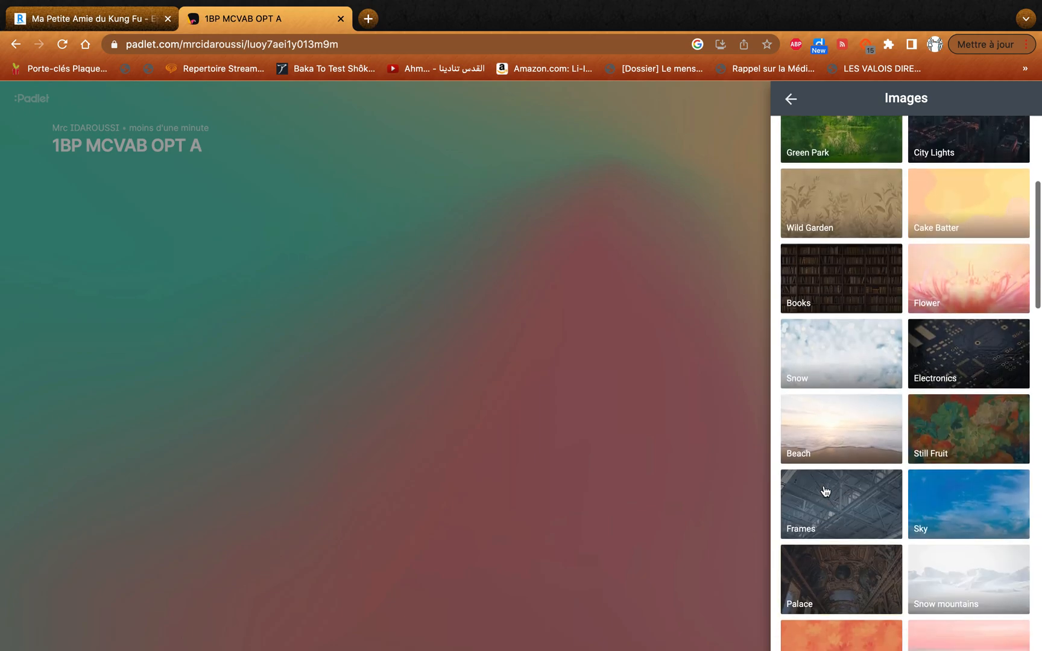
click(798, 431)
click(788, 98)
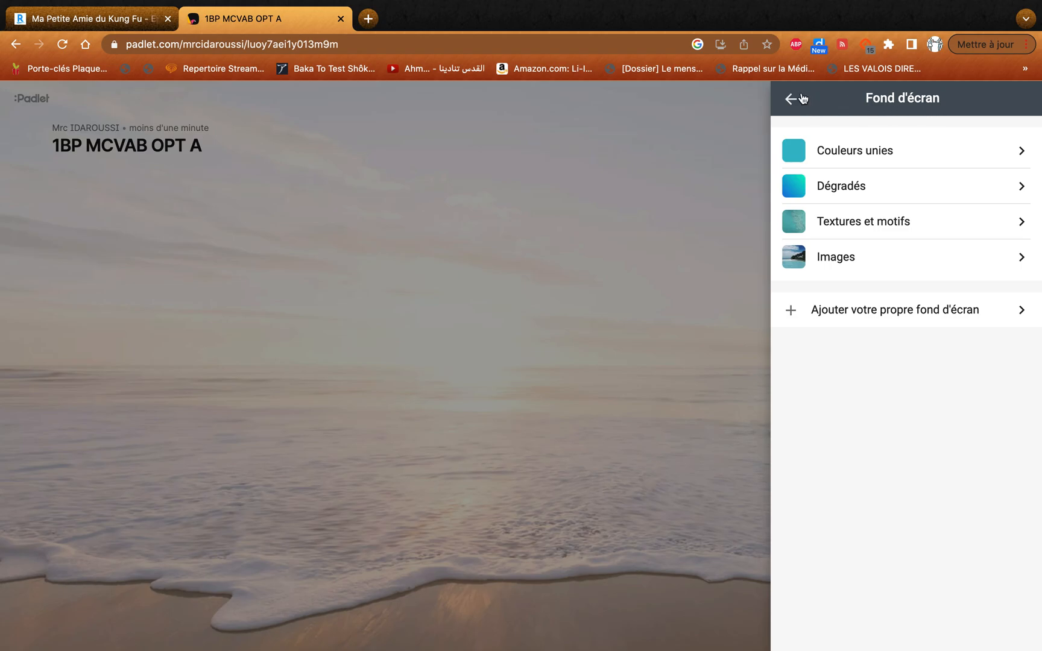
click(801, 99)
Try the dark colour scheme for the padlet and switch back to the light one.
scroll(906, 341, down, 5)
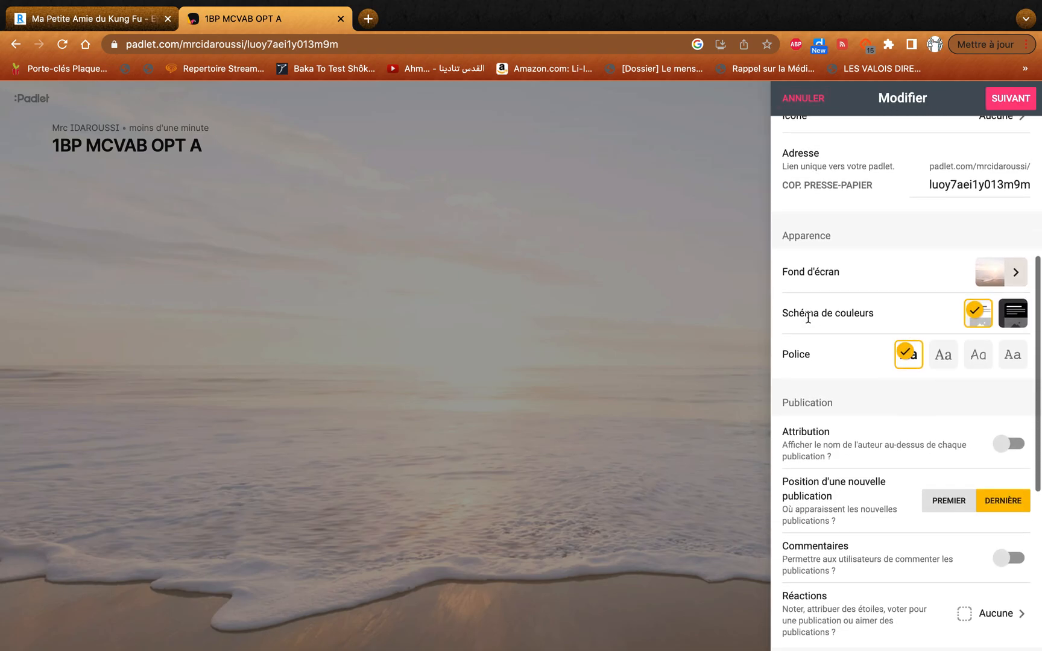
click(1016, 318)
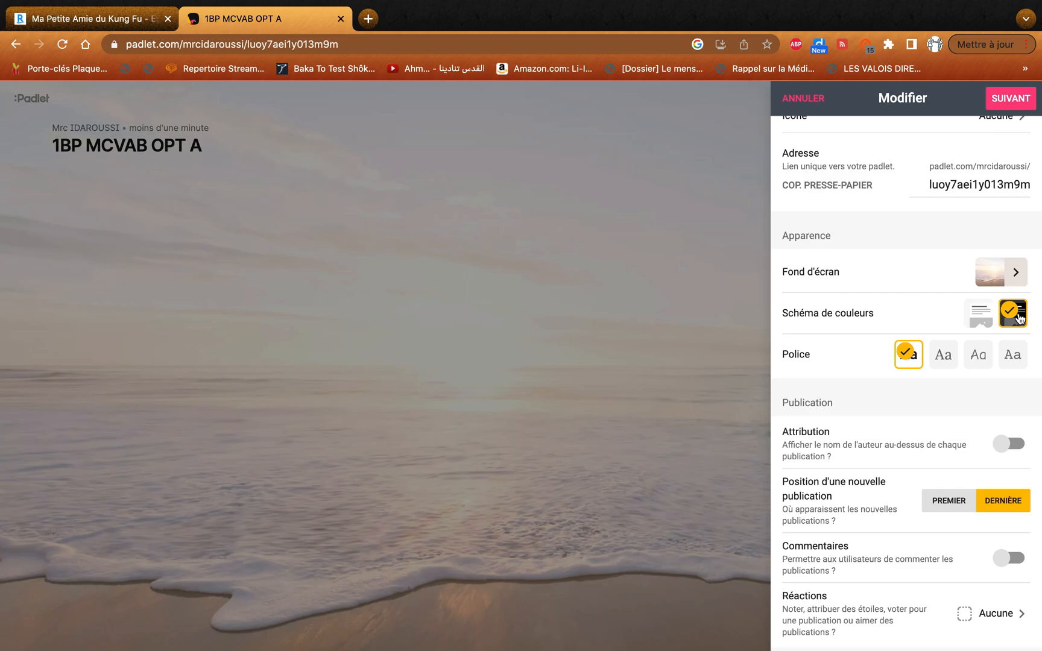
click(986, 318)
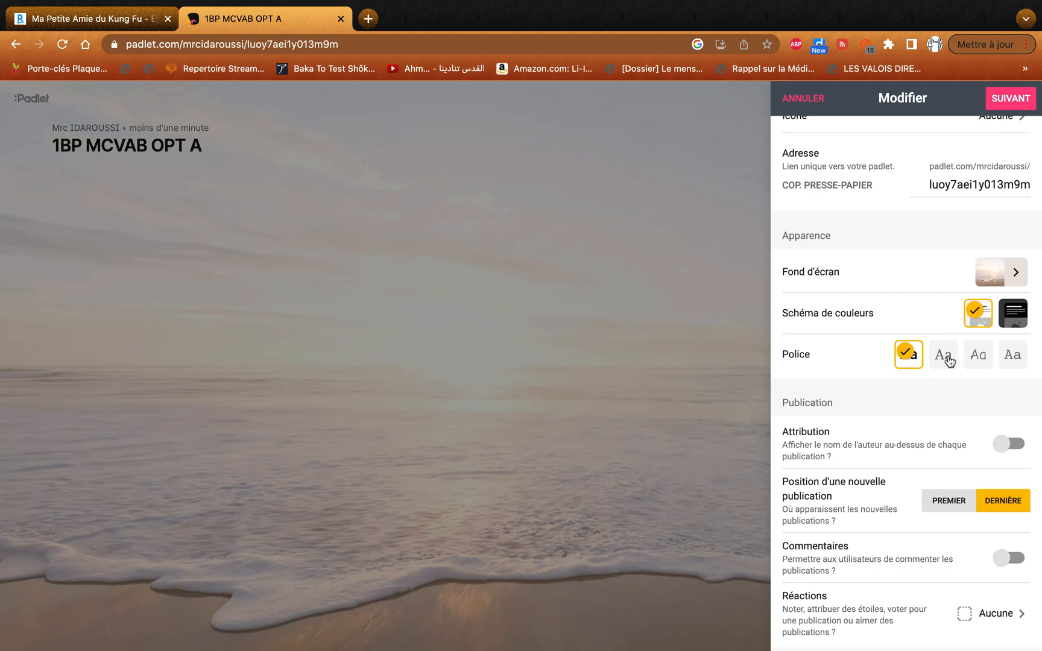
Try displaying the author's name above each post and turn that attribution option off again.
scroll(967, 362, down, 2)
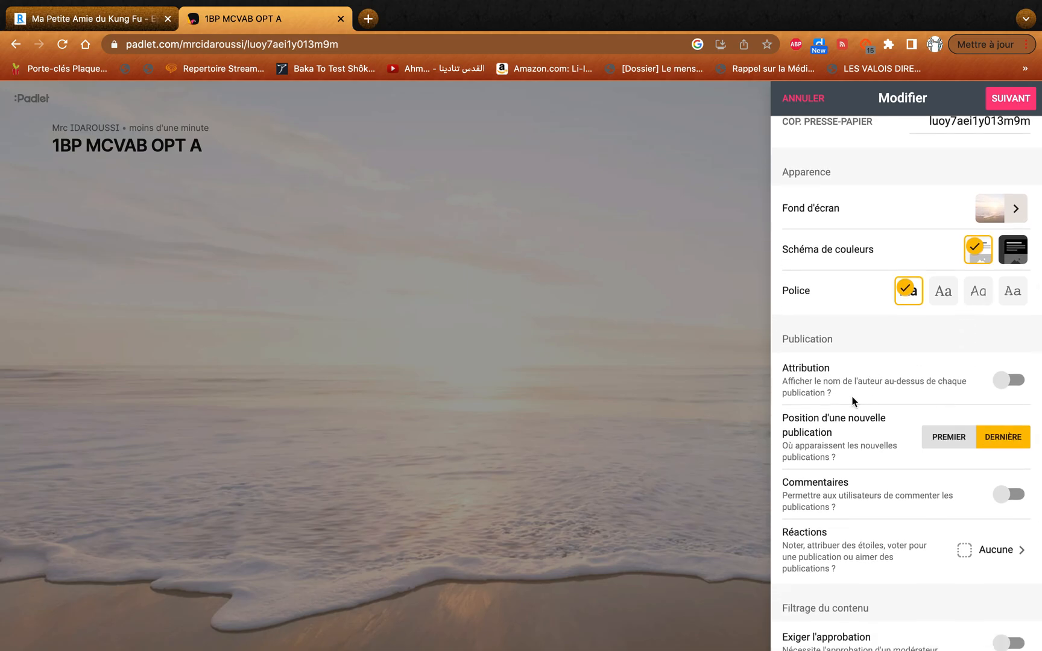
click(1003, 381)
click(1019, 383)
Review the remaining publication, content filtering and cloning settings, and finish the setup to start creating posts.
scroll(805, 541, down, 3)
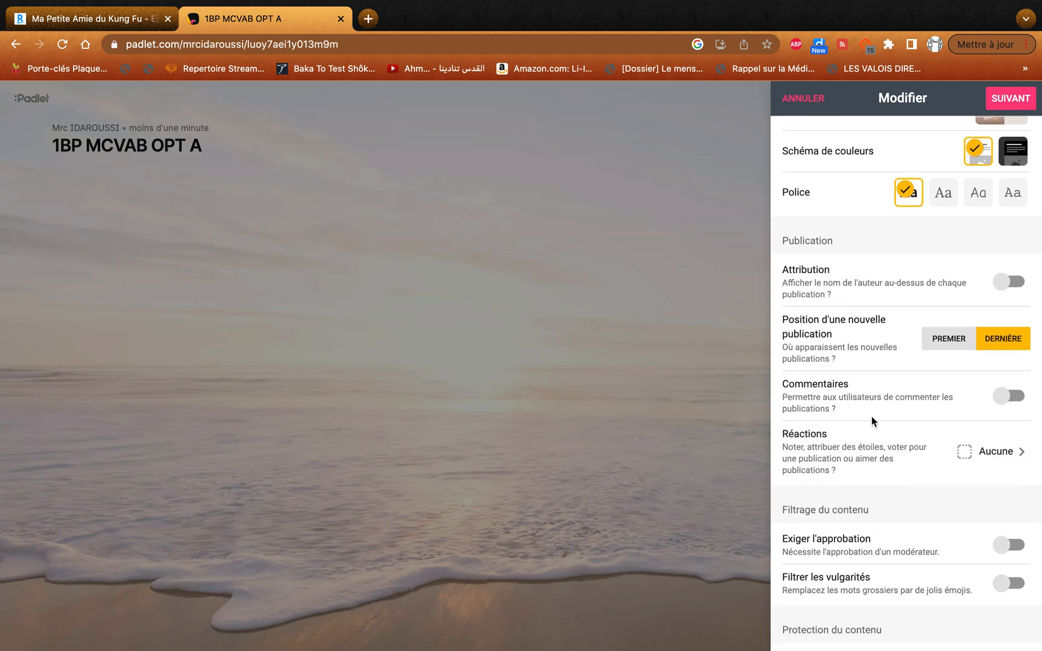
scroll(870, 416, down, 5)
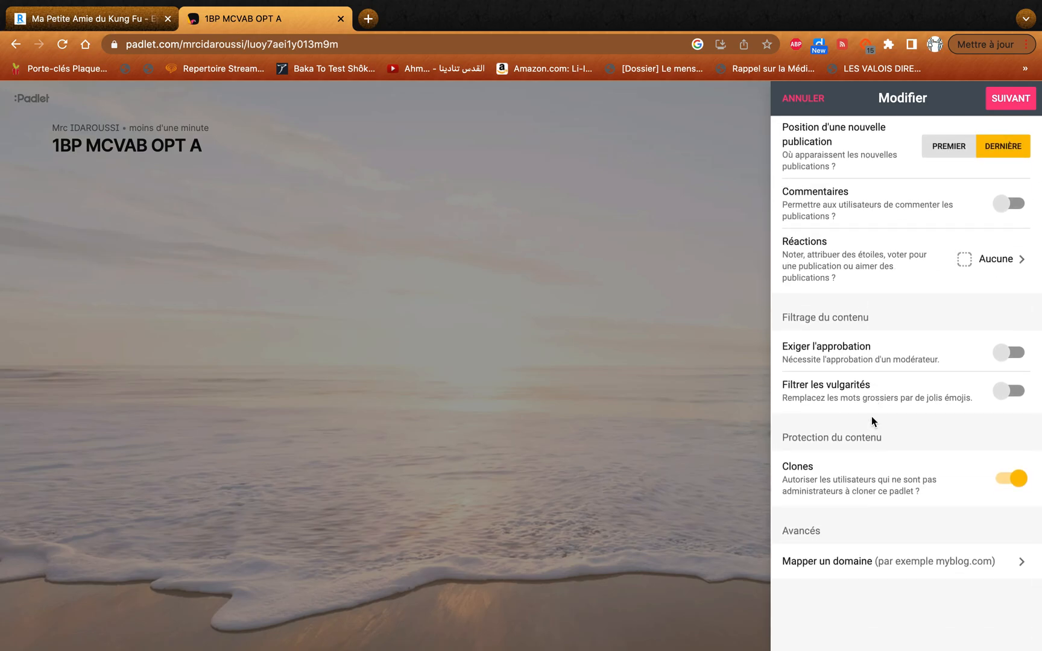
scroll(871, 416, up, 15)
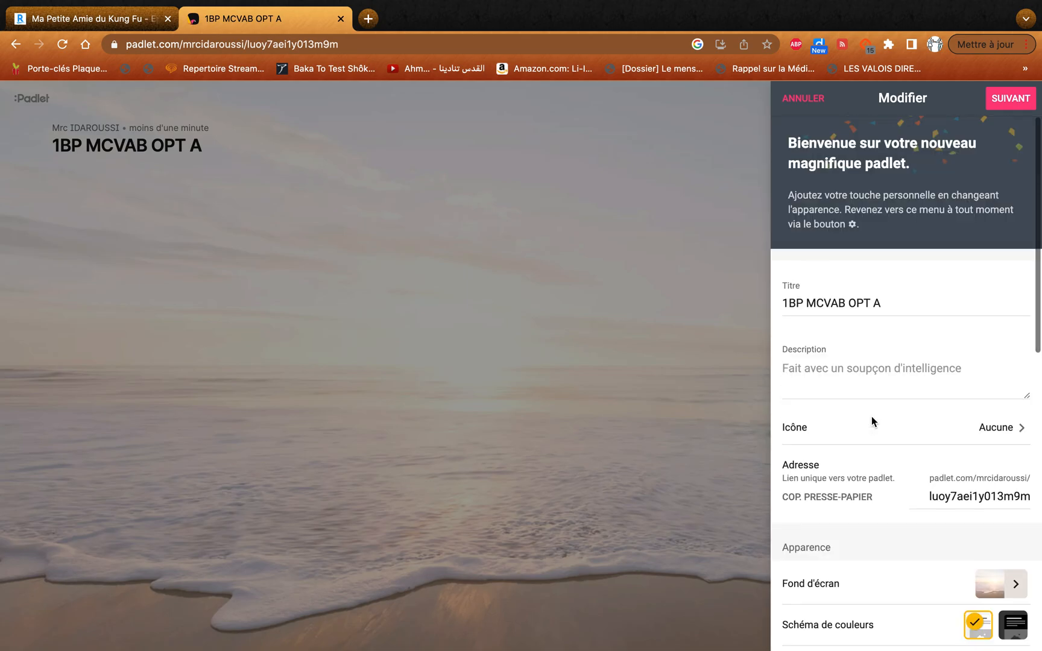
click(1010, 99)
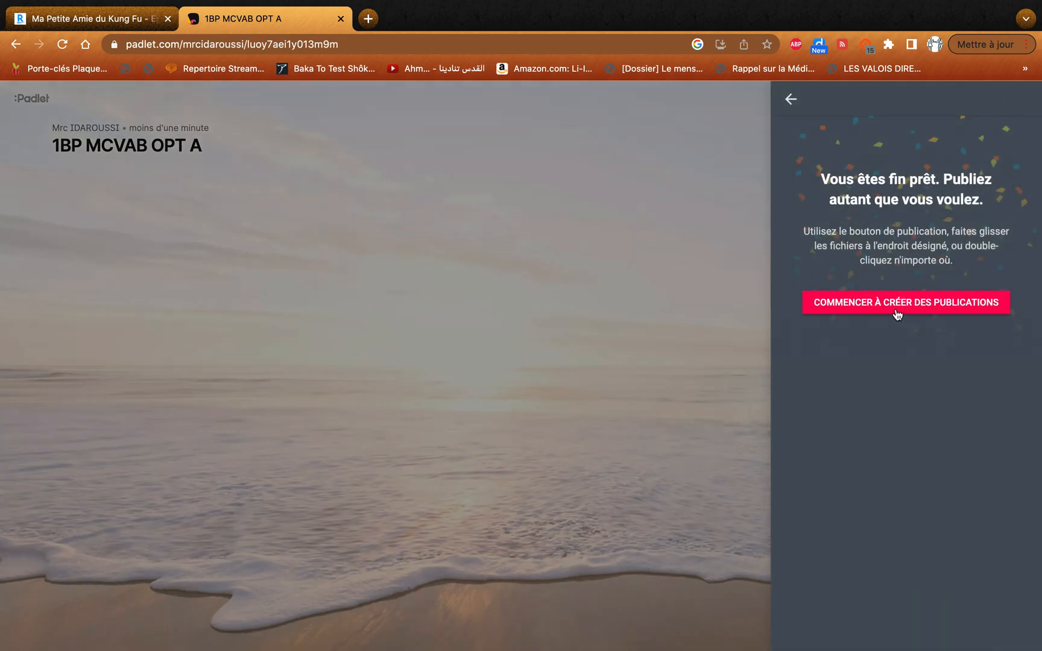
click(933, 305)
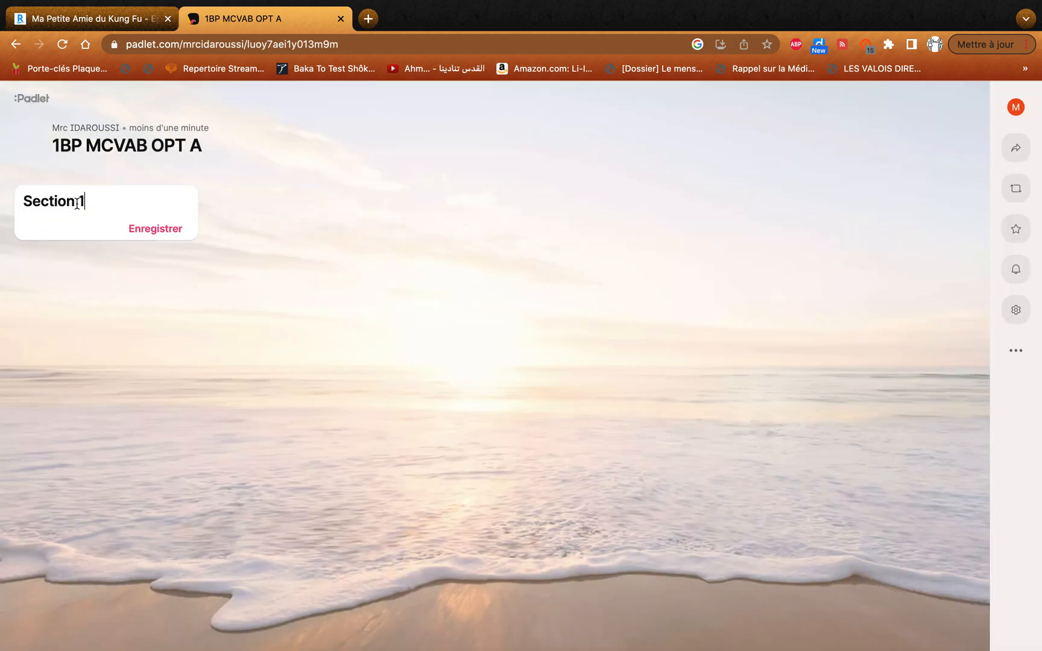
Rename the first section "Présentation" and save it.
drag(84, 200, 8, 204)
text(Présentatio)
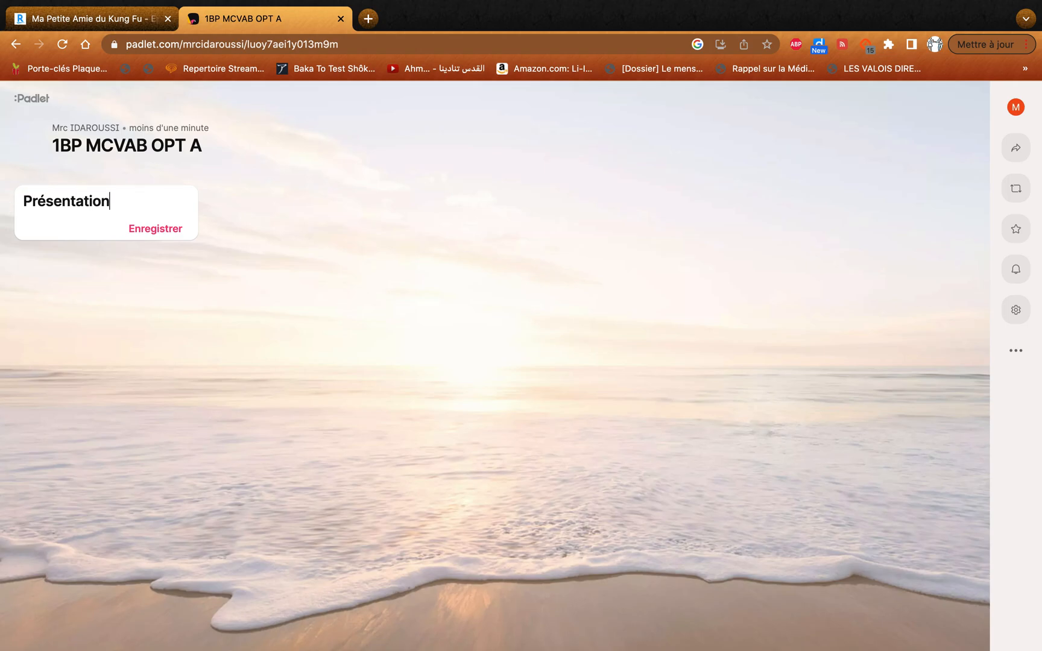
click(163, 228)
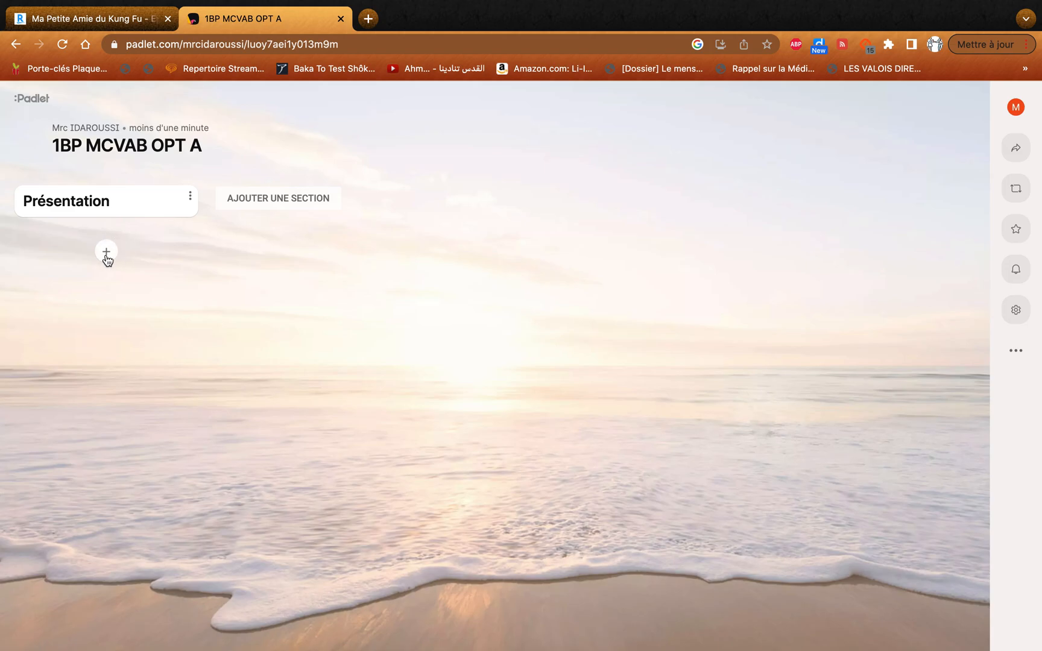
Add a second section named "PFMP 3".
click(268, 204)
key(Return)
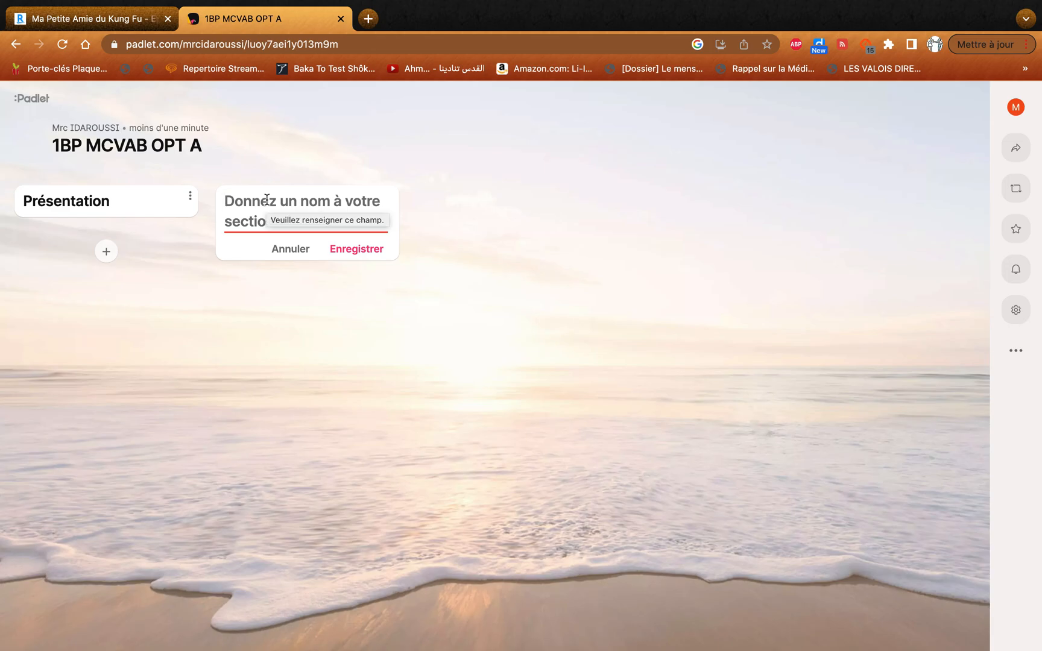
text(PFMP)
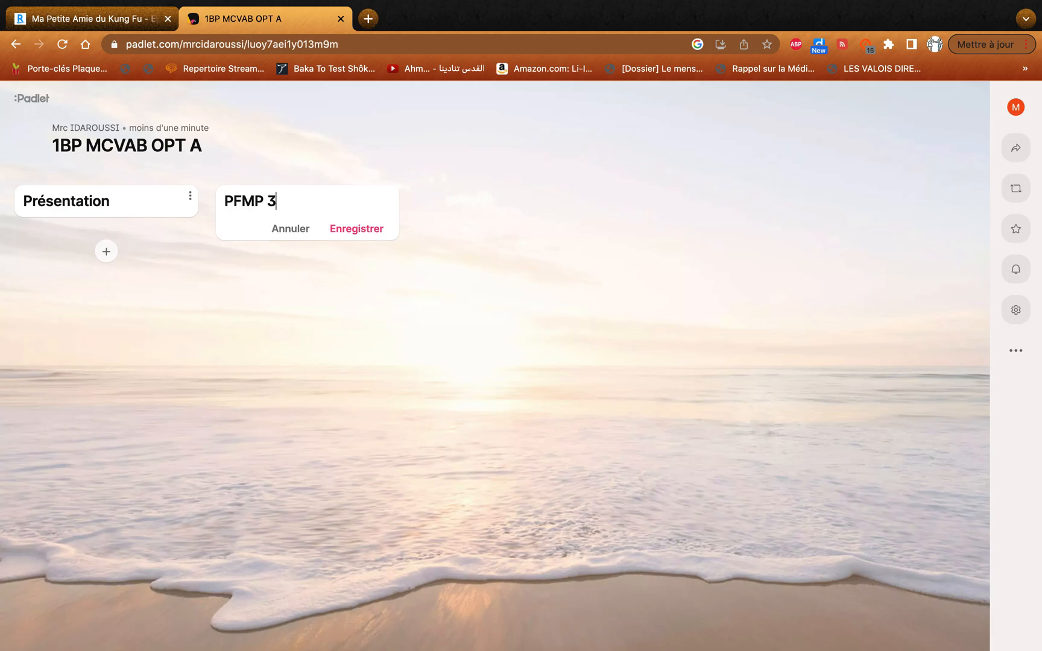
text( 3)
key(Return)
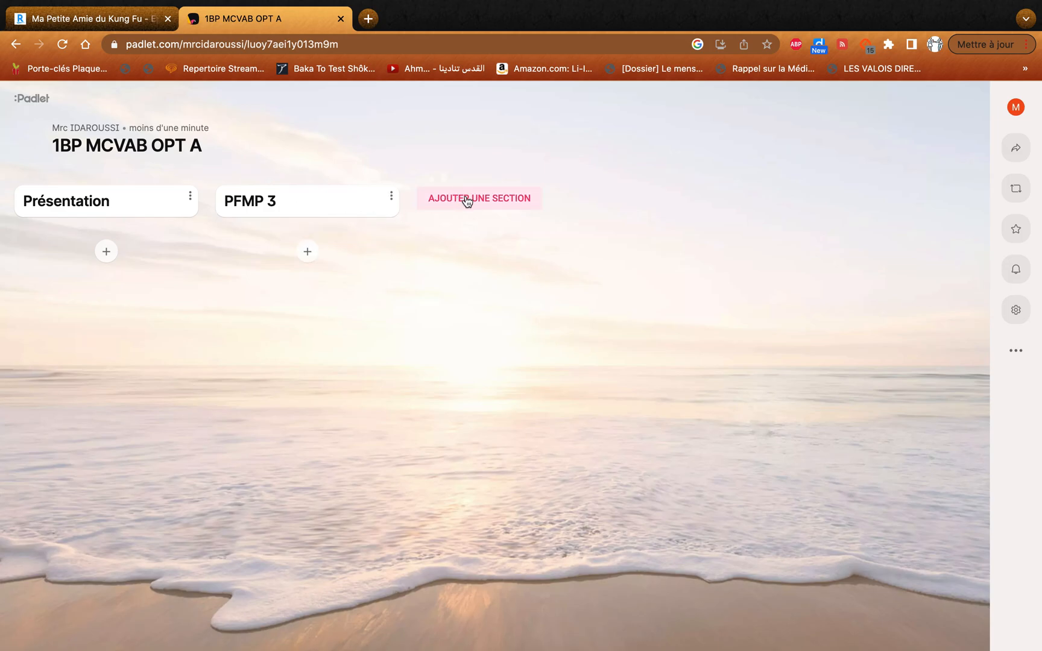
Add a third section named "PFMP 4".
click(467, 202)
text(PFMP 4)
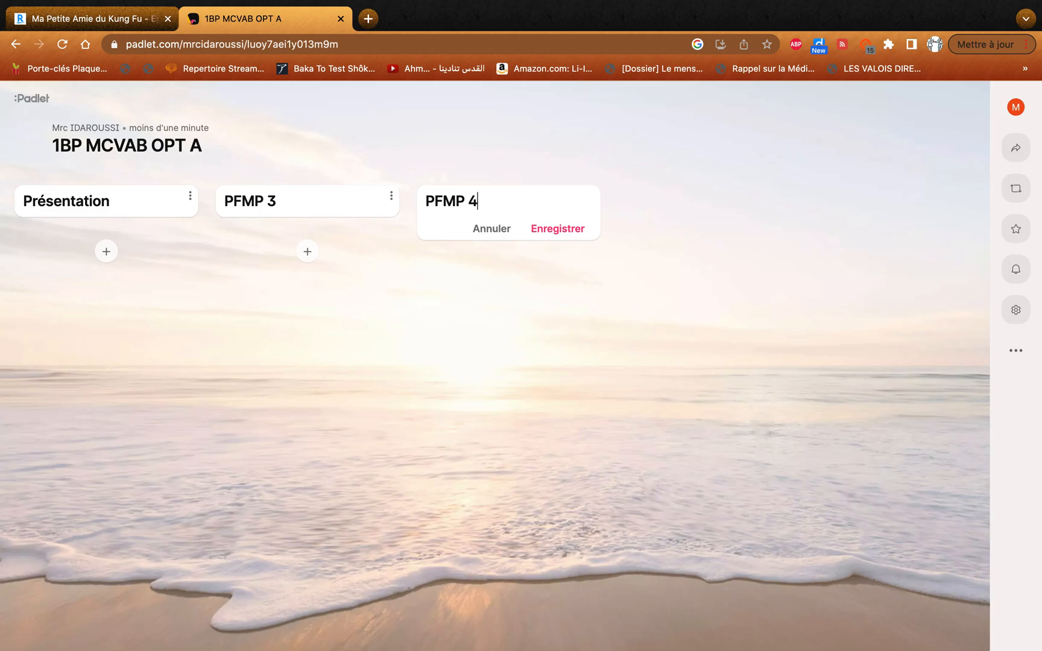
key(Return)
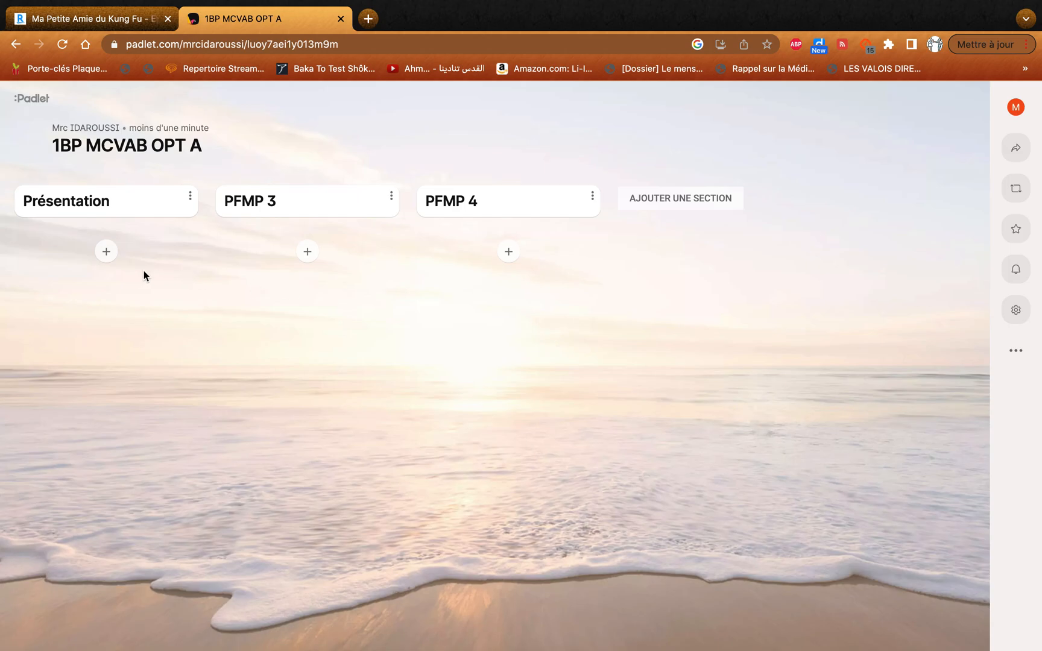
Create a post titled "Avatar" in the Présentation section, look over the attachment types, and publish it without an attachment.
click(106, 252)
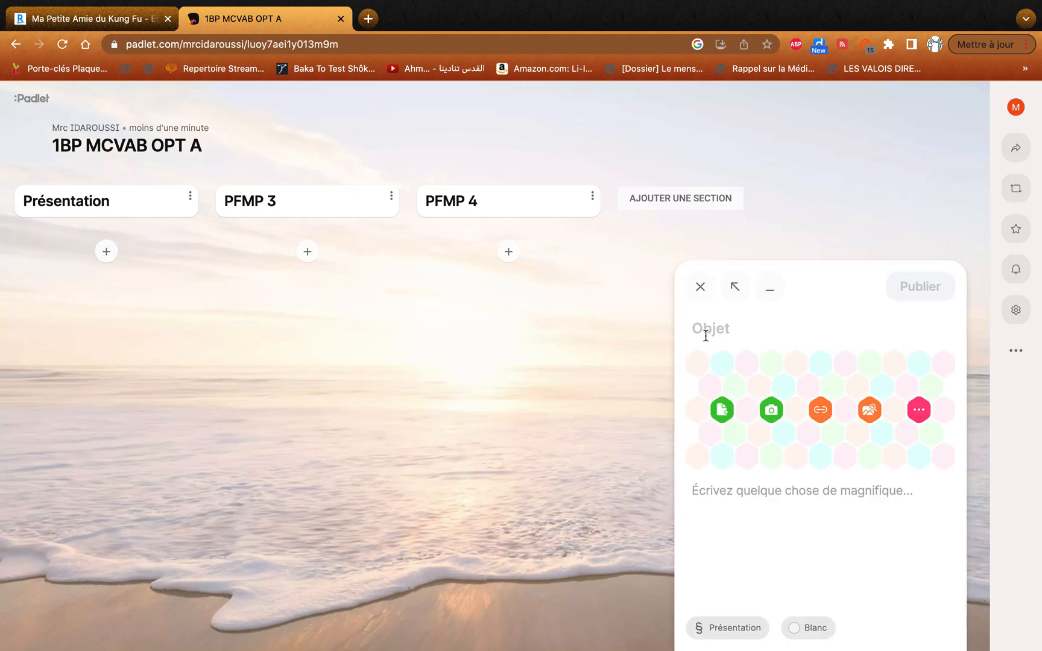
text(Avat)
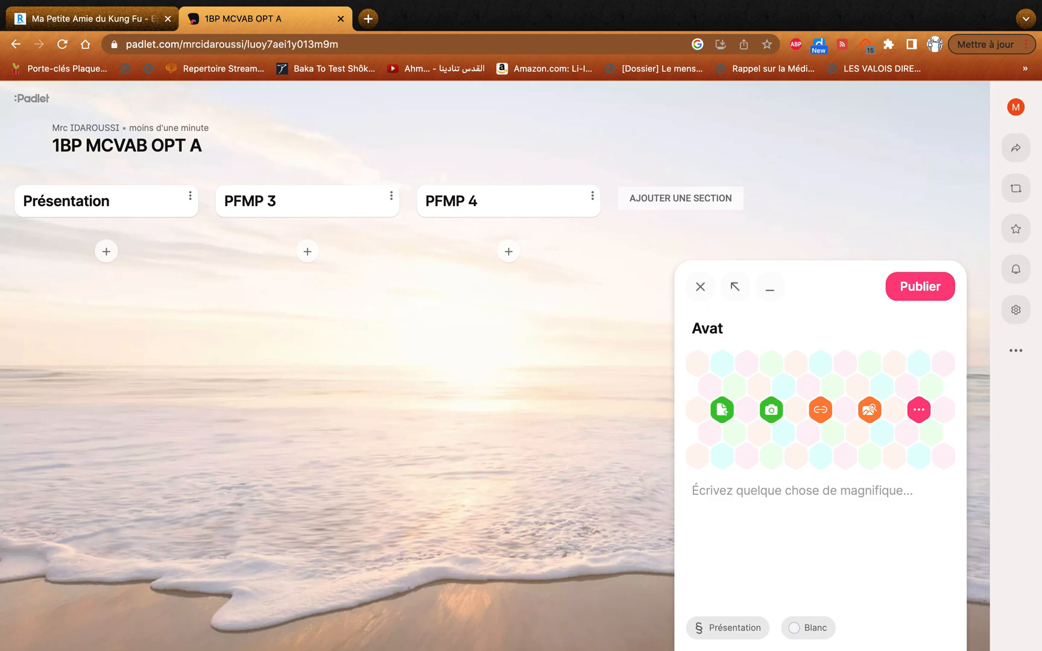
text(ar)
click(918, 410)
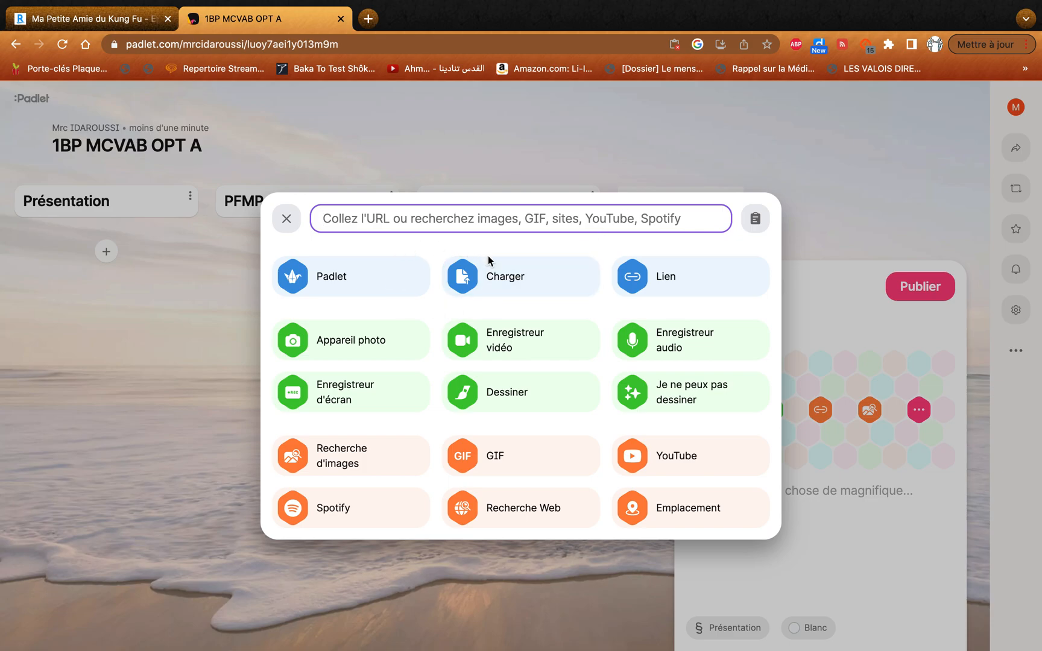
click(282, 221)
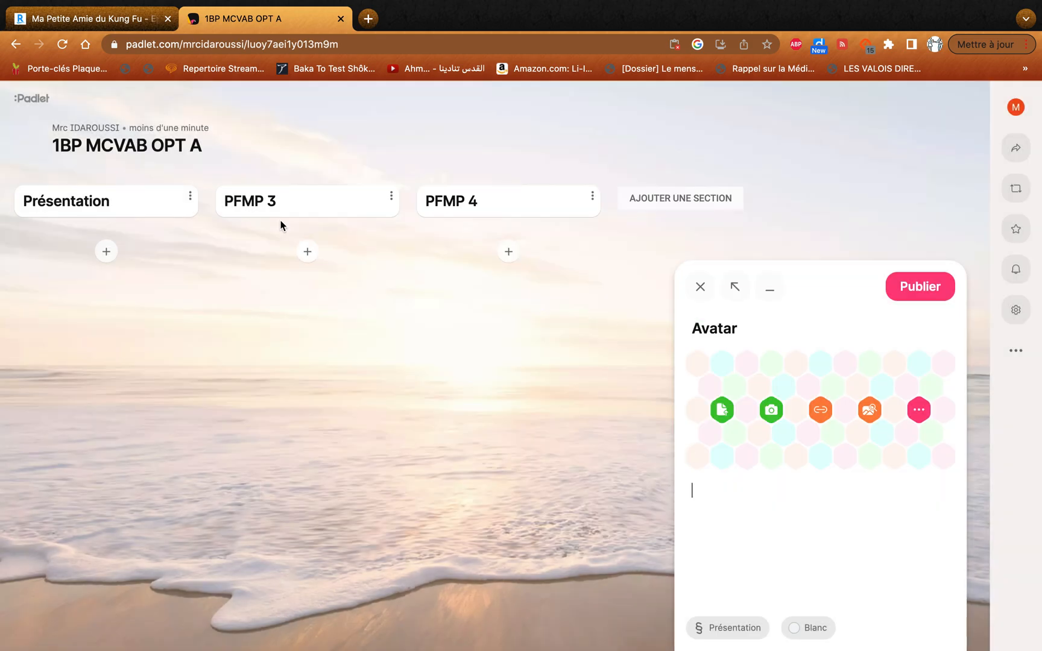
click(936, 288)
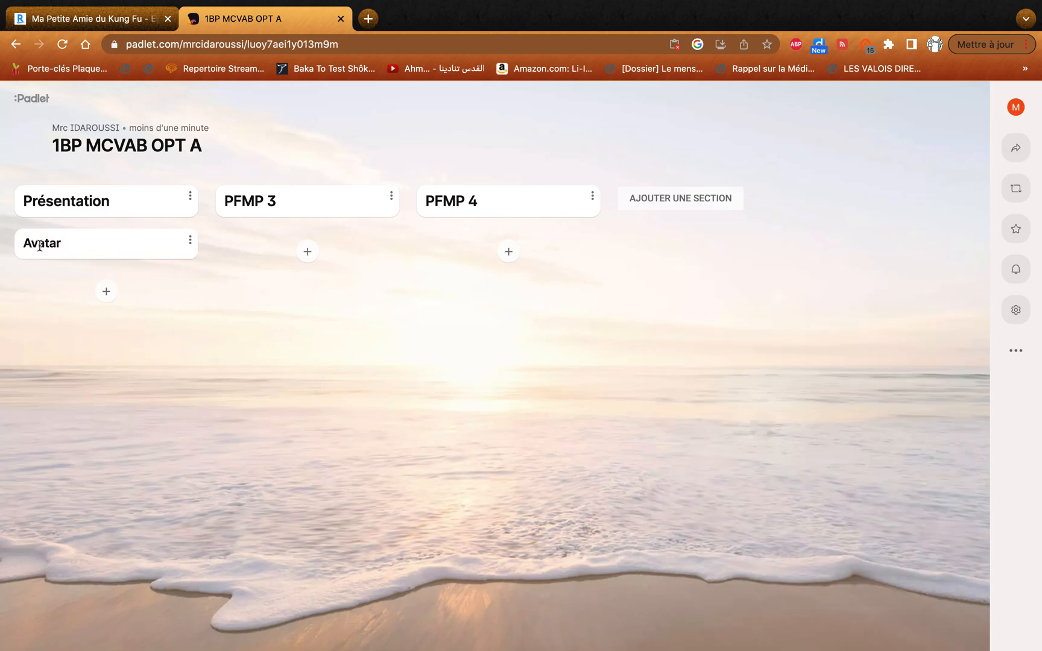
Publish a post titled "CV" in the Présentation section, attaching the grey CV PDF from the "recherche de stage" folder.
click(100, 294)
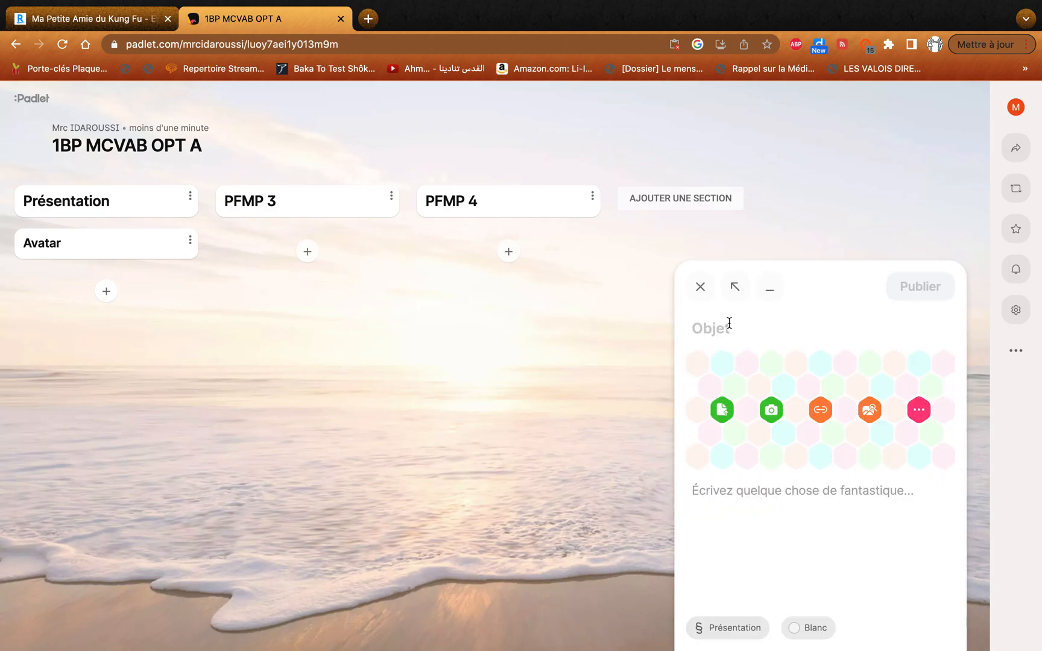
text(CV)
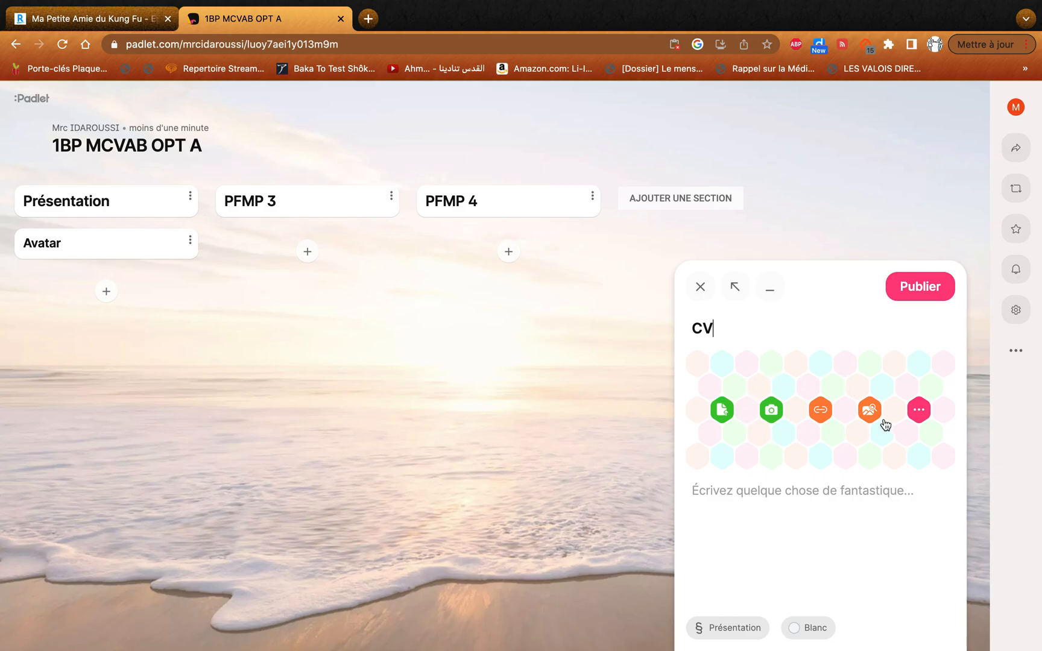
click(918, 410)
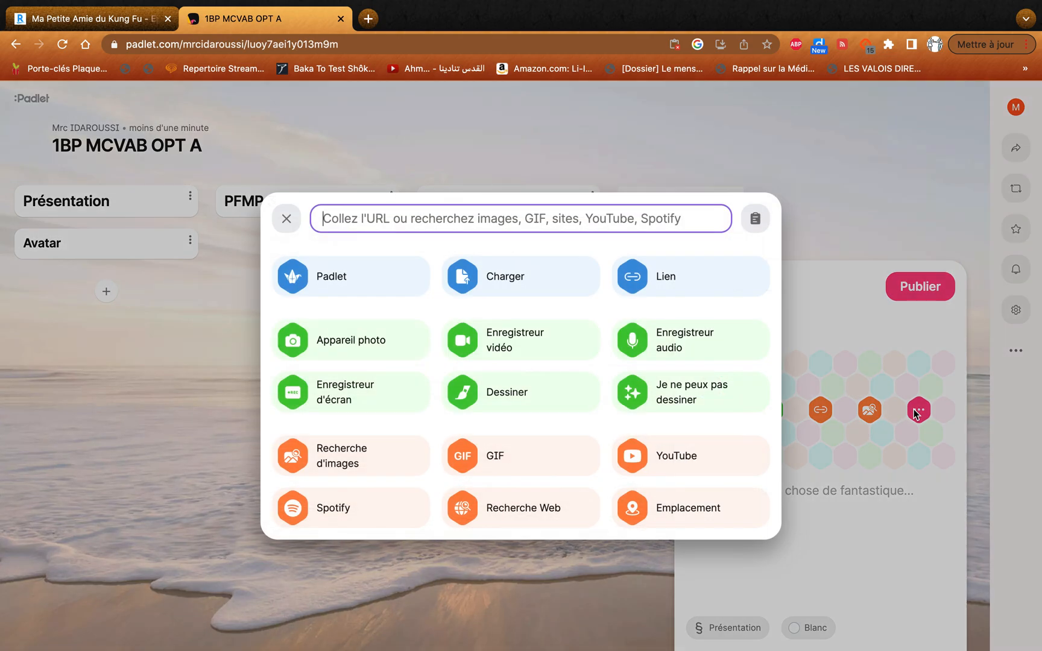
click(511, 279)
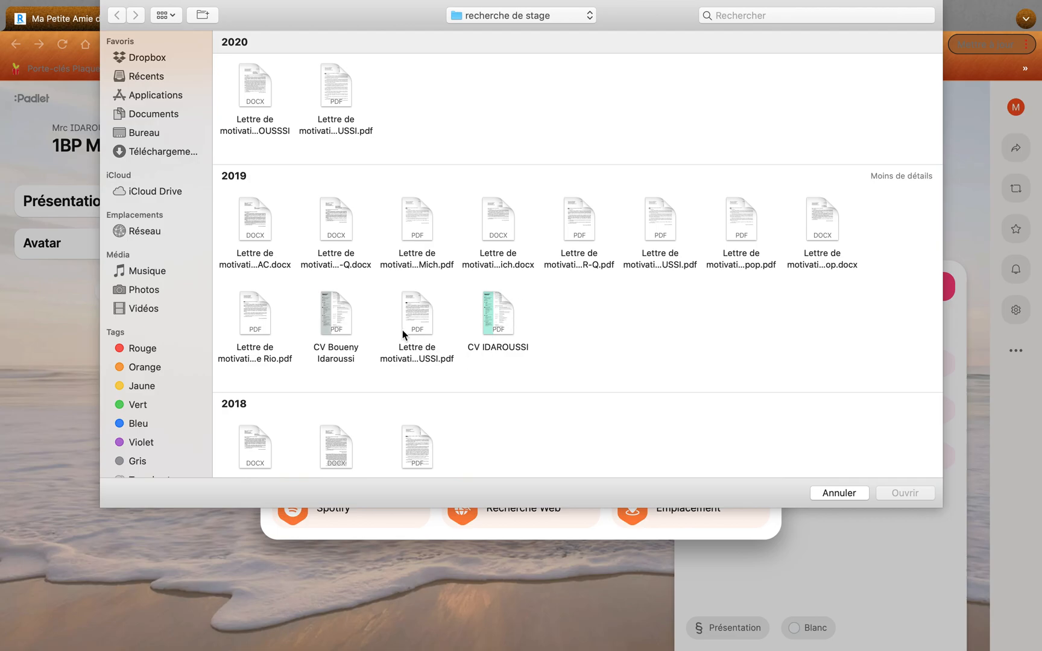
click(337, 322)
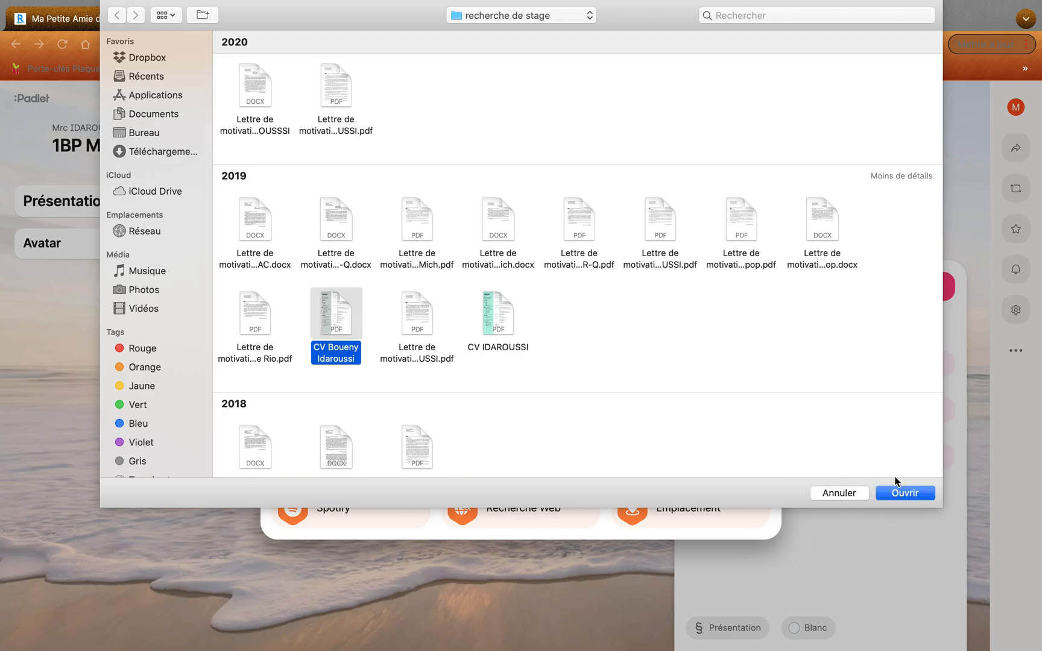
click(902, 494)
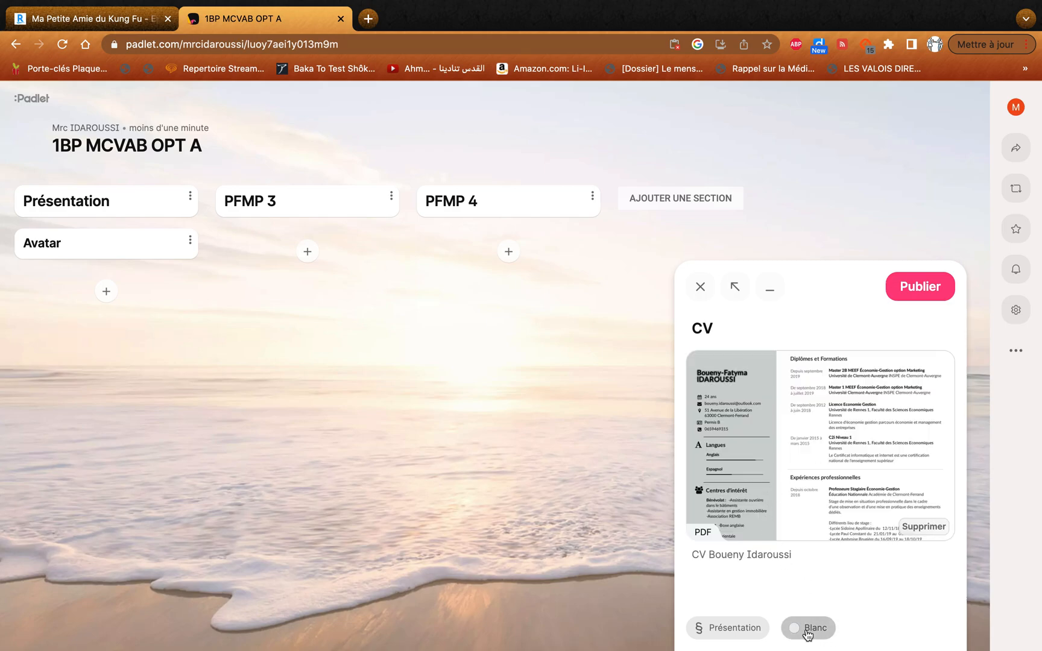
click(919, 287)
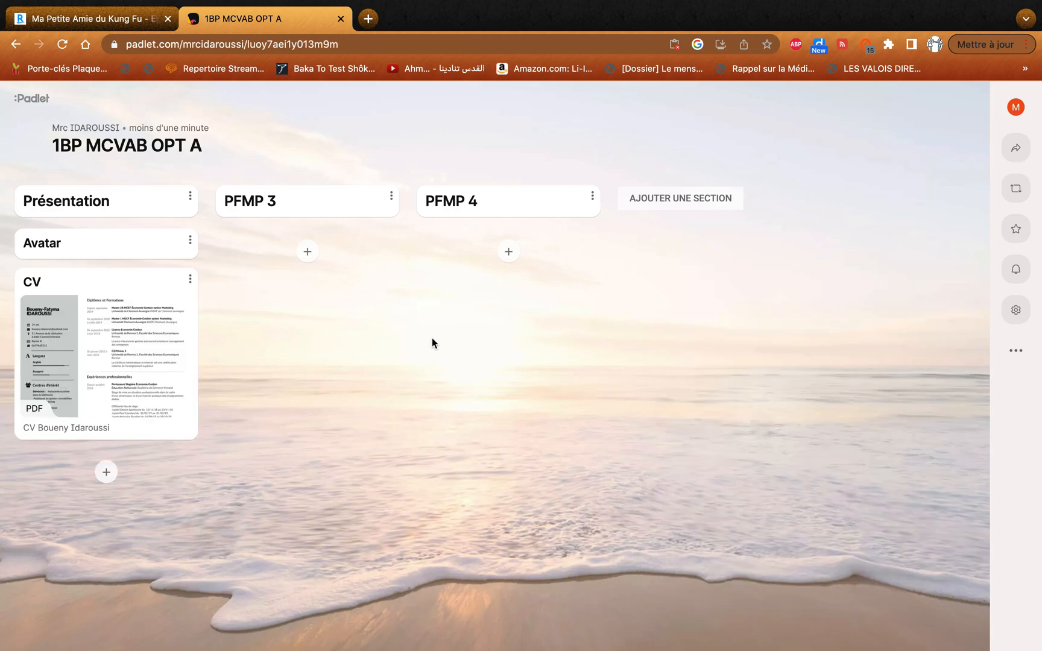
Open the CV post's PDF, read through the document, and return to the padlet.
click(91, 378)
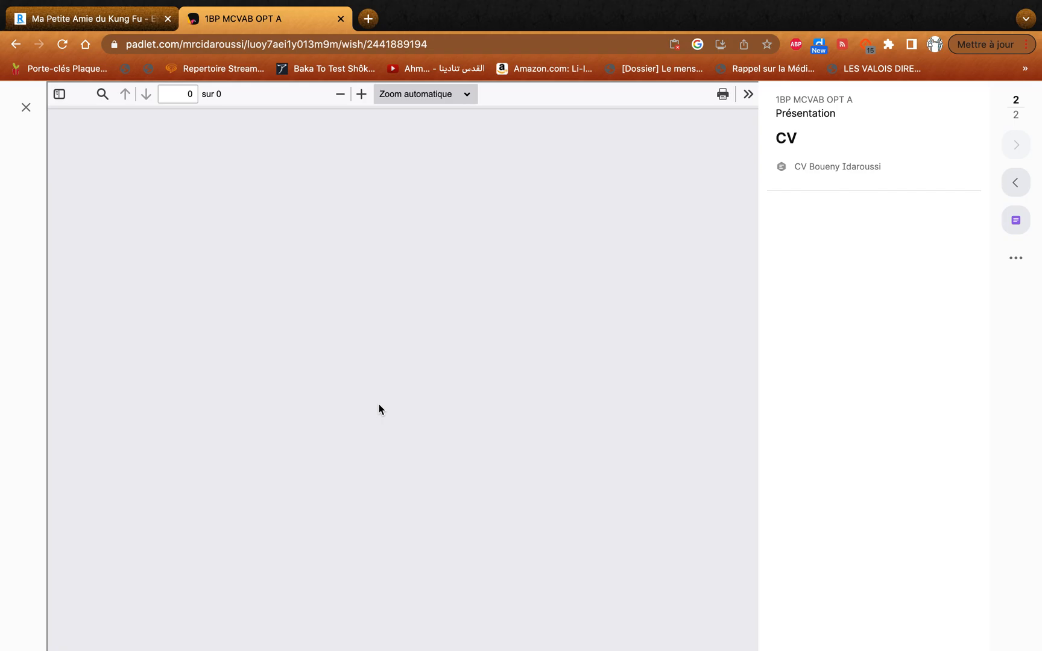
scroll(378, 502, down, 10)
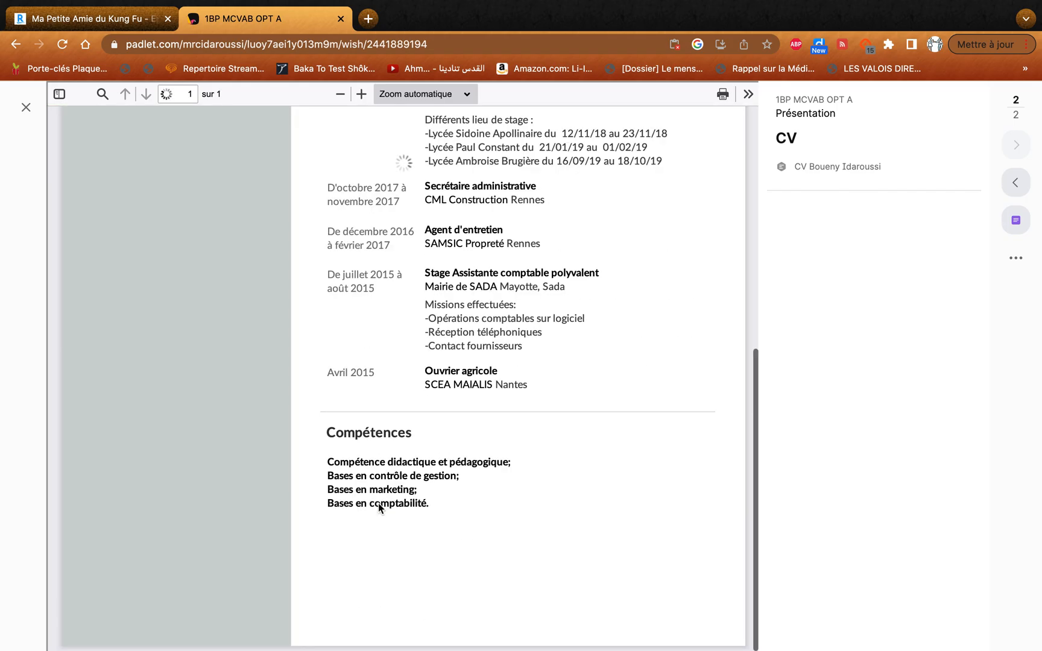
scroll(384, 368, up, 6)
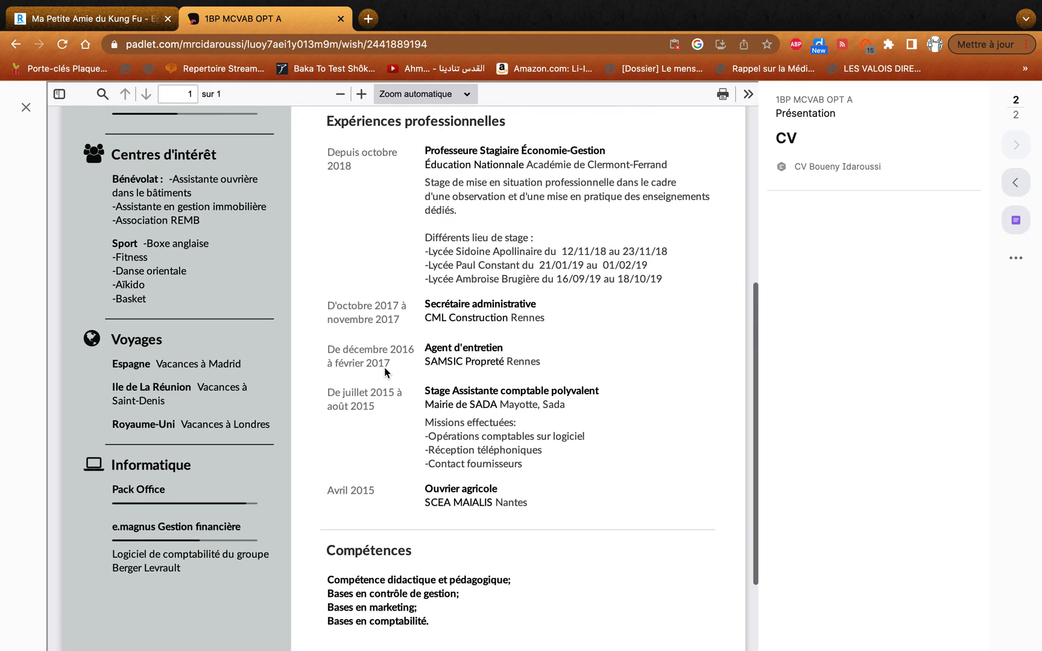
scroll(335, 312, down, 6)
click(23, 108)
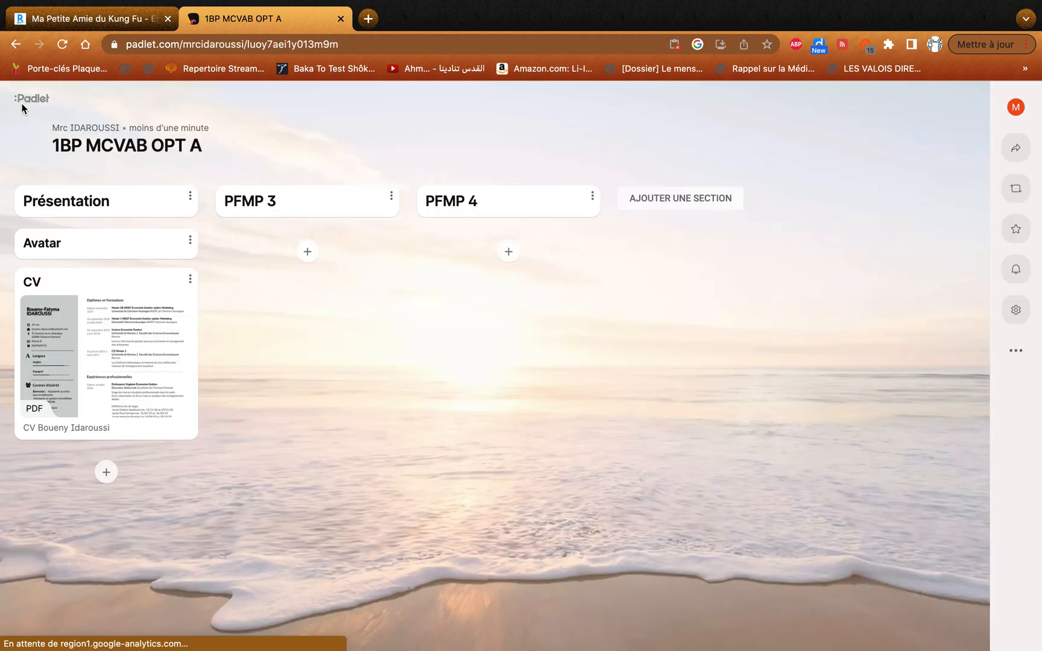
Start a new post in the Présentation section titled "Lettre de motivation".
click(106, 473)
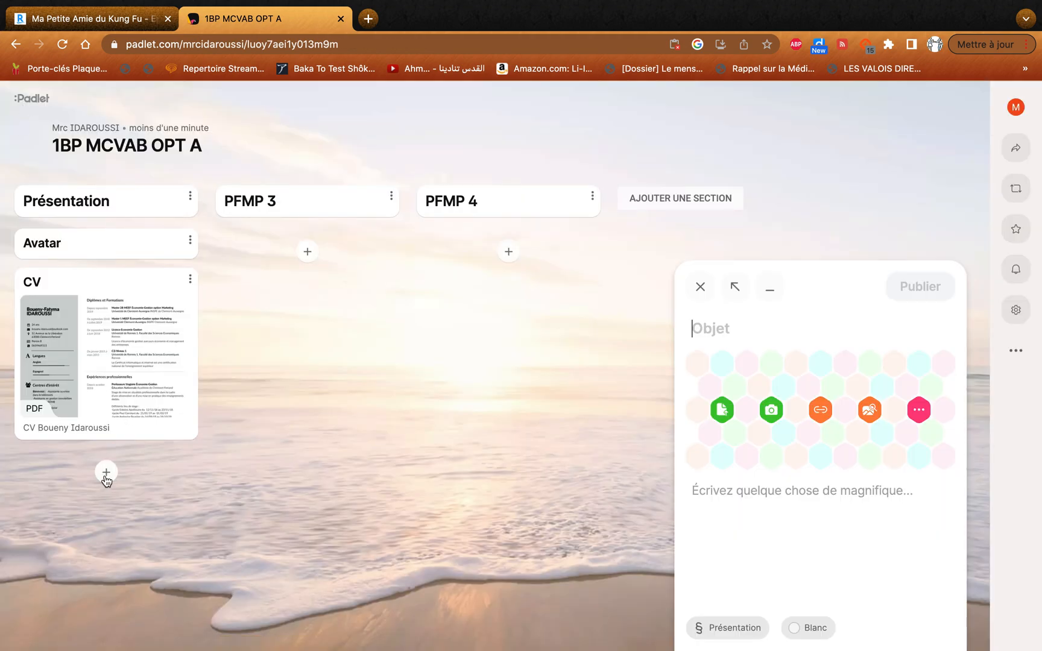
text(L)
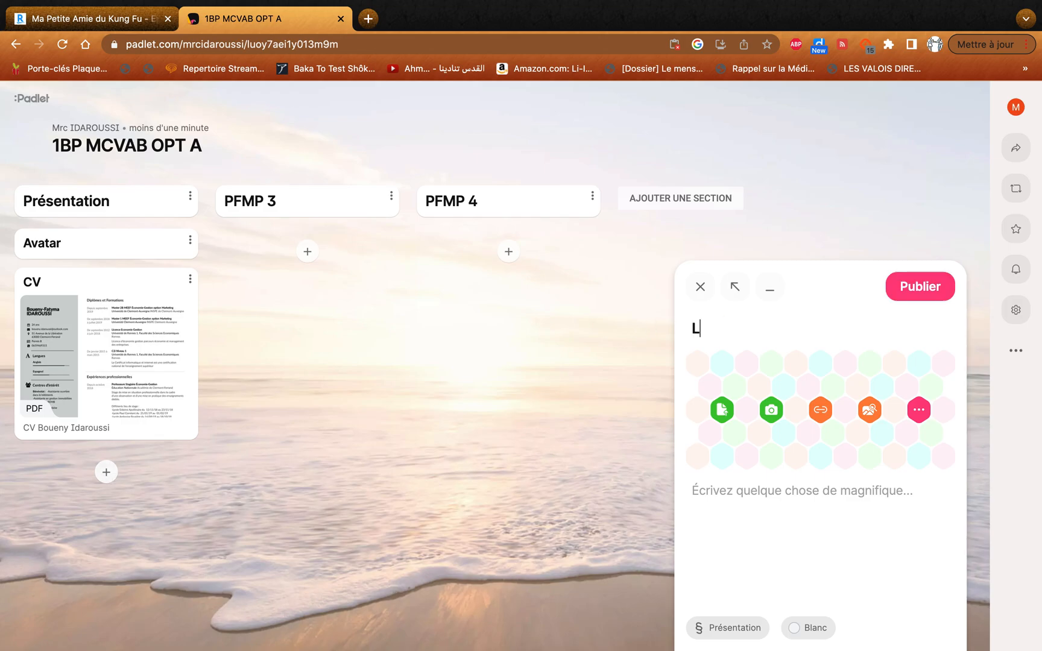
text(ettre de motic)
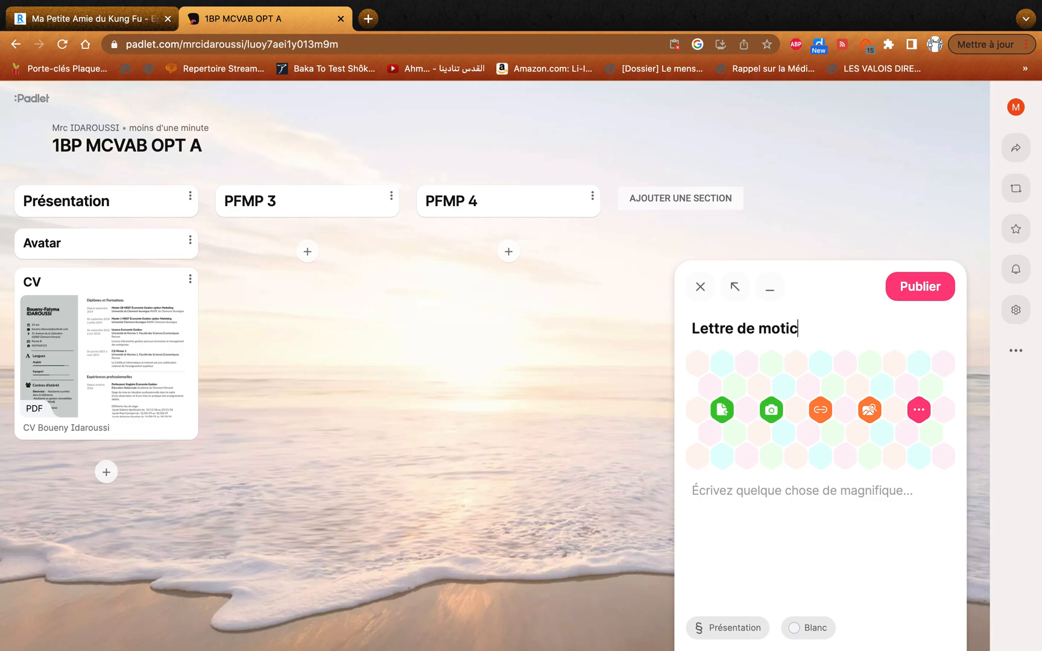
key(BackSpace)
text(vato)
key(BackSpace)
text(ion)
Upload the 2019 motivation letter PDF located between the two CV files in "recherche de stage" and publish the post.
click(917, 410)
click(559, 287)
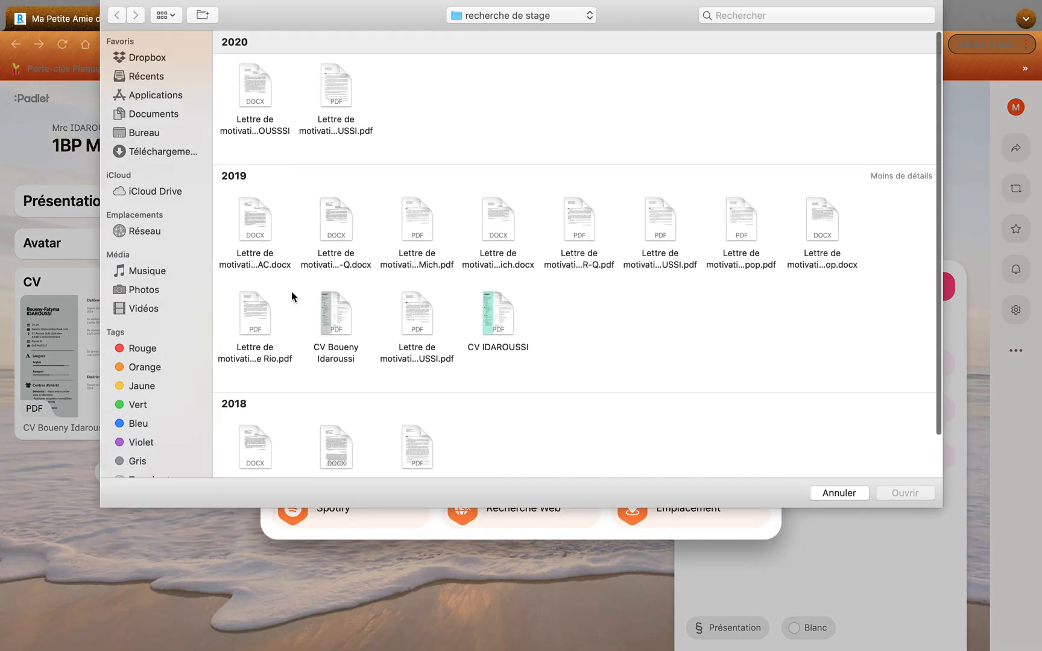
click(418, 318)
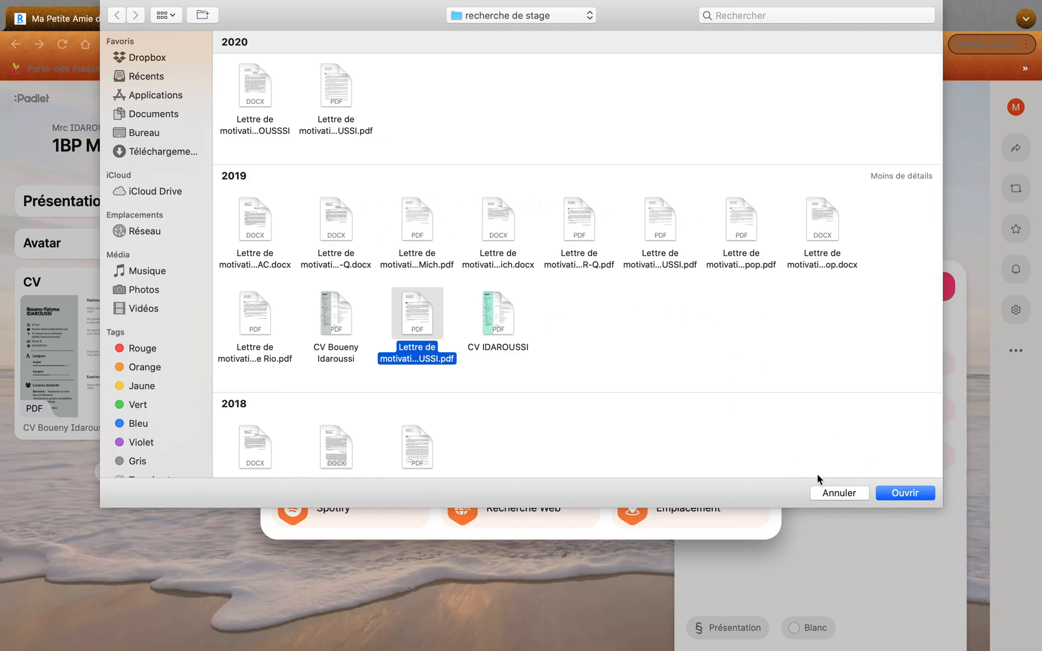
click(890, 491)
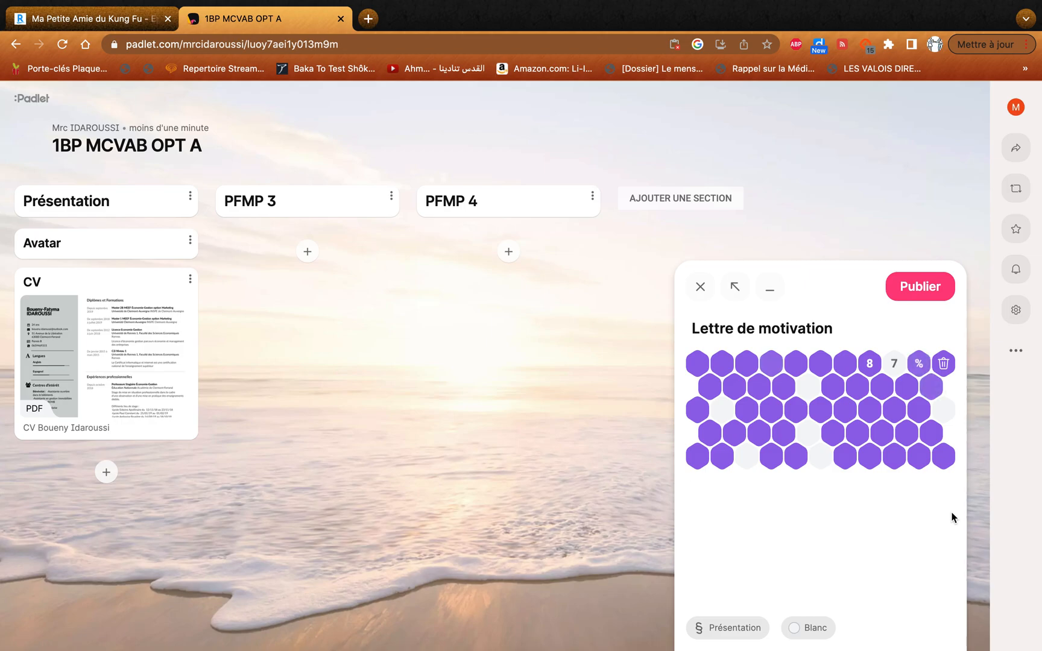
click(905, 295)
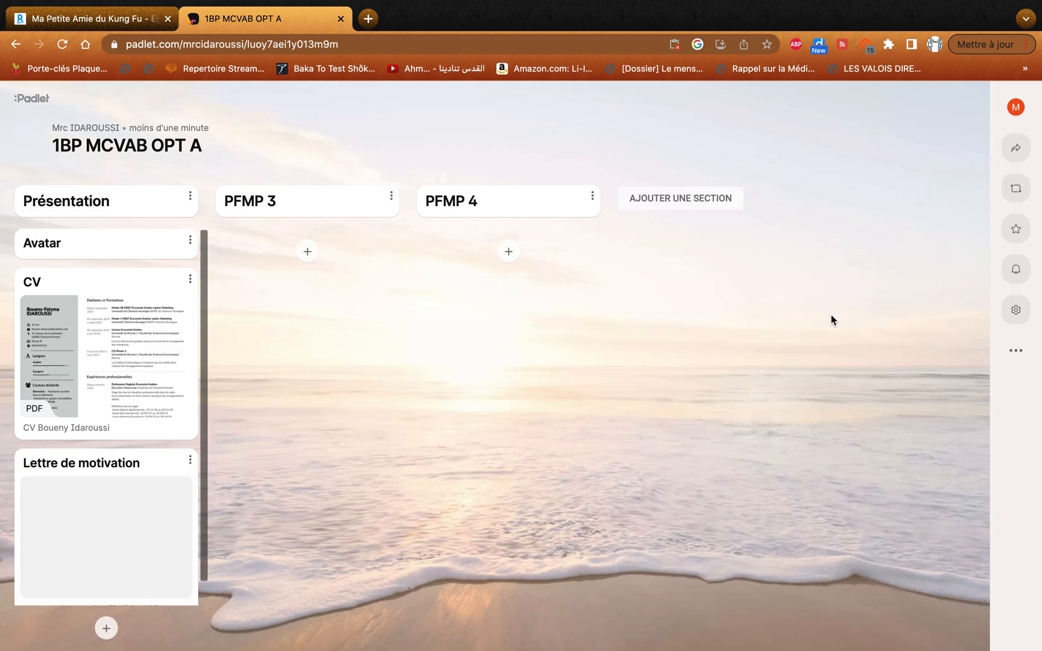
Look over the Avatar, CV and Lettre de motivation posts in the Présentation section.
scroll(129, 446, up, 1)
scroll(129, 446, down, 1)
scroll(129, 446, up, 1)
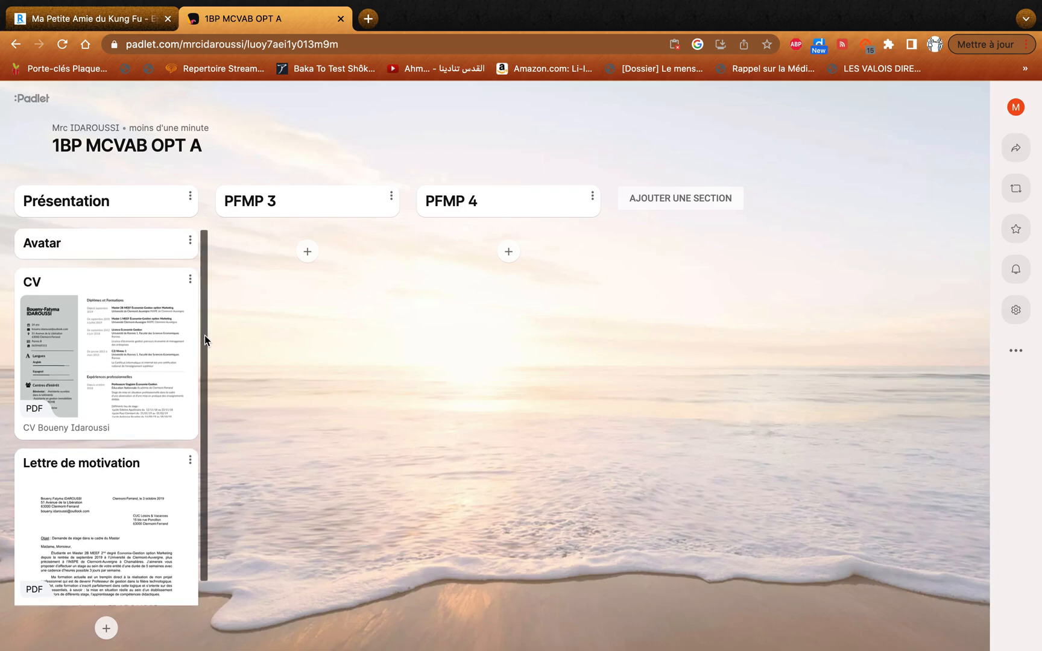
scroll(203, 421, down, 1)
mouse_move(204, 419)
mouse_down()
mouse_move(212, 246)
mouse_move(206, 434)
mouse_move(208, 263)
mouse_move(209, 421)
mouse_up()
scroll(138, 416, up, 1)
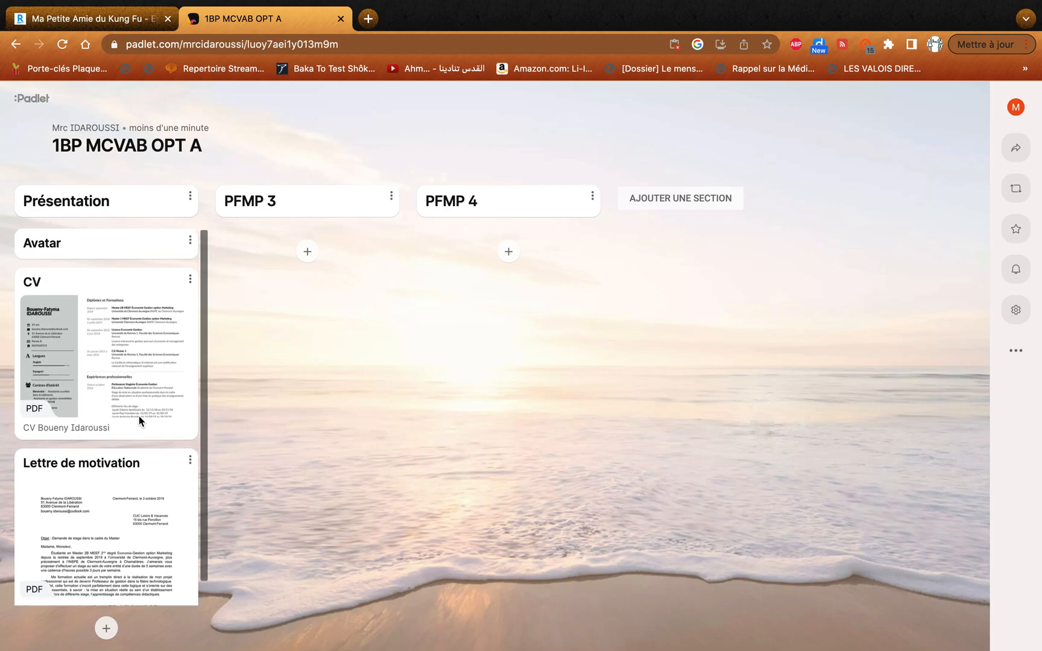
scroll(139, 417, down, 1)
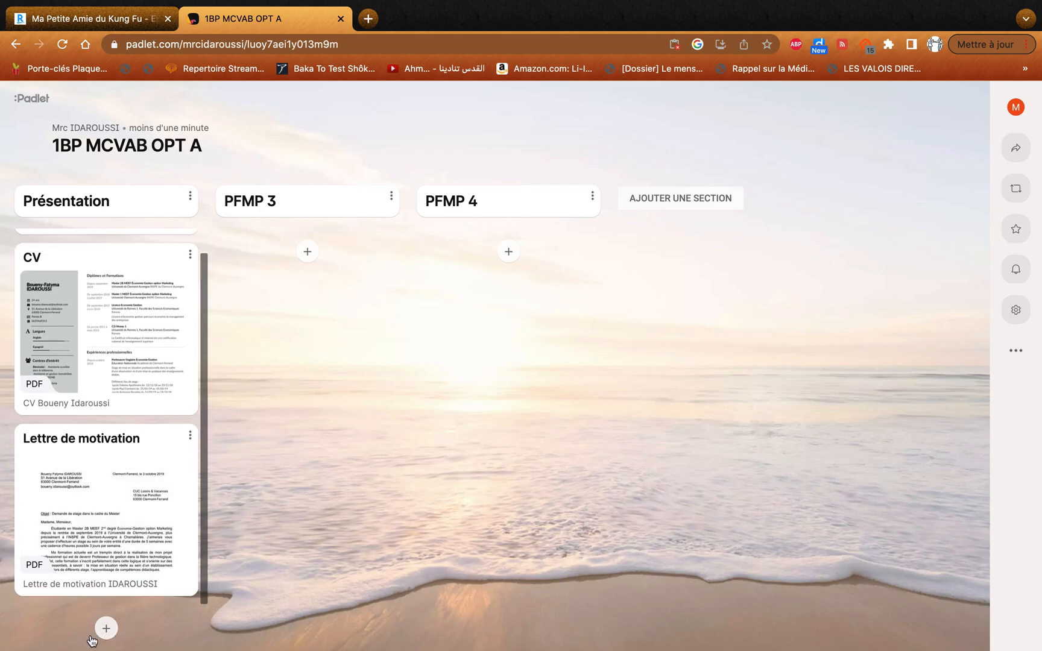
scroll(105, 440, up, 1)
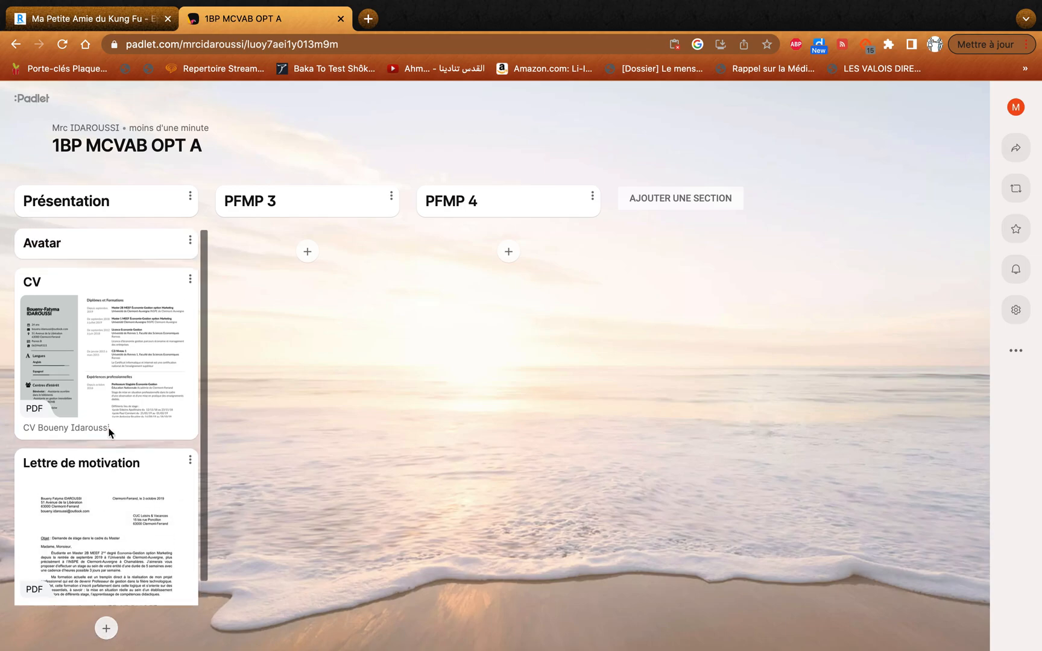
Start a new post in the PFMP 3 section titled "Photos du lieu de stage".
click(307, 252)
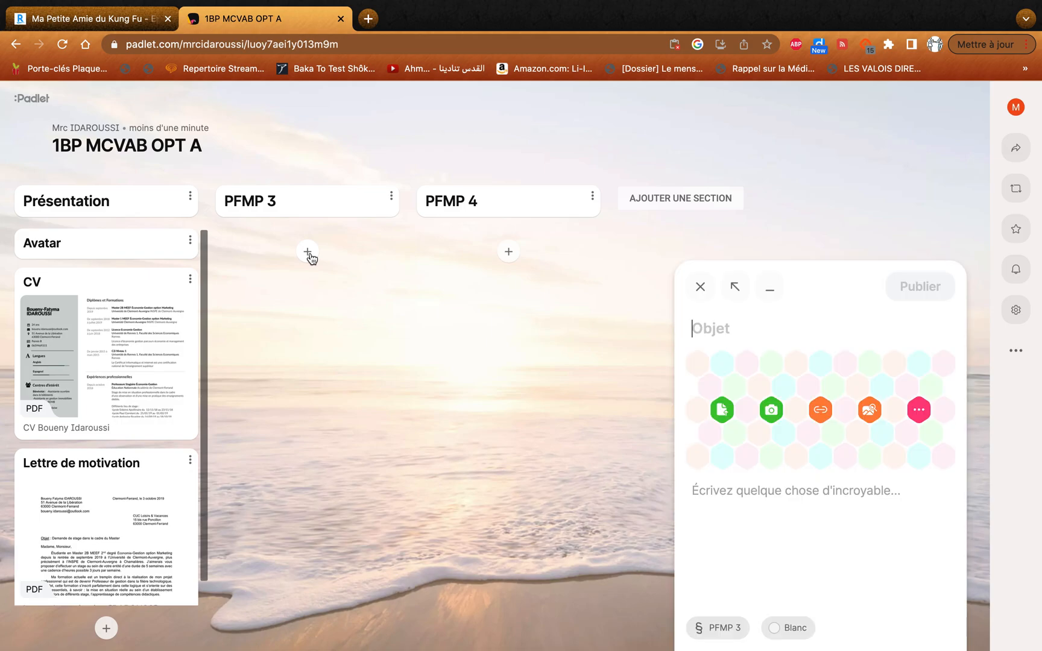
text(P)
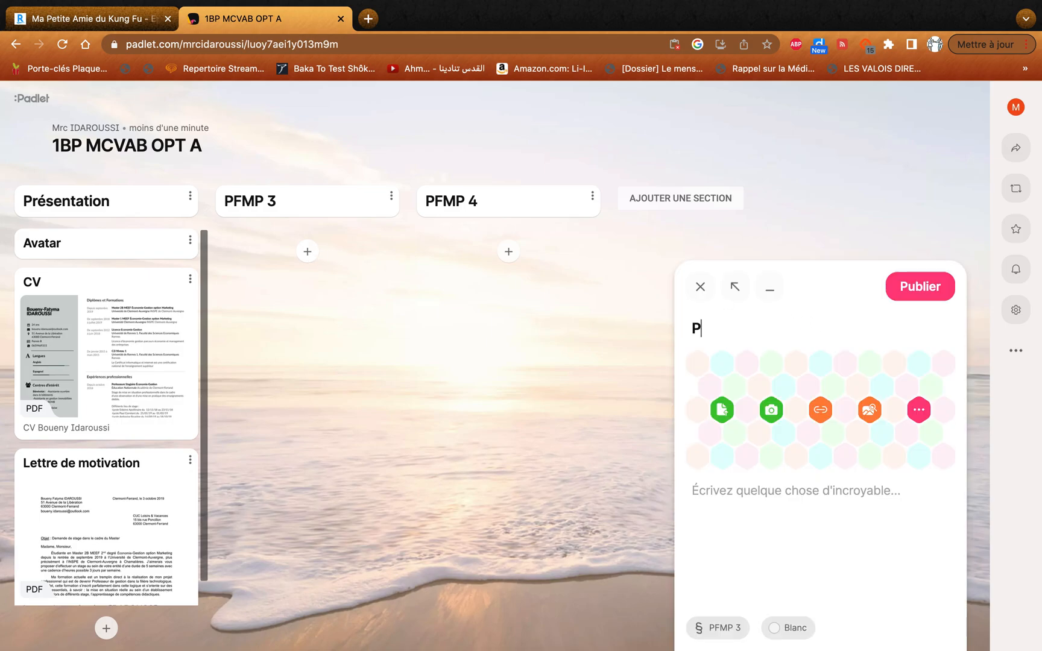
text(hotos du lieu de sta)
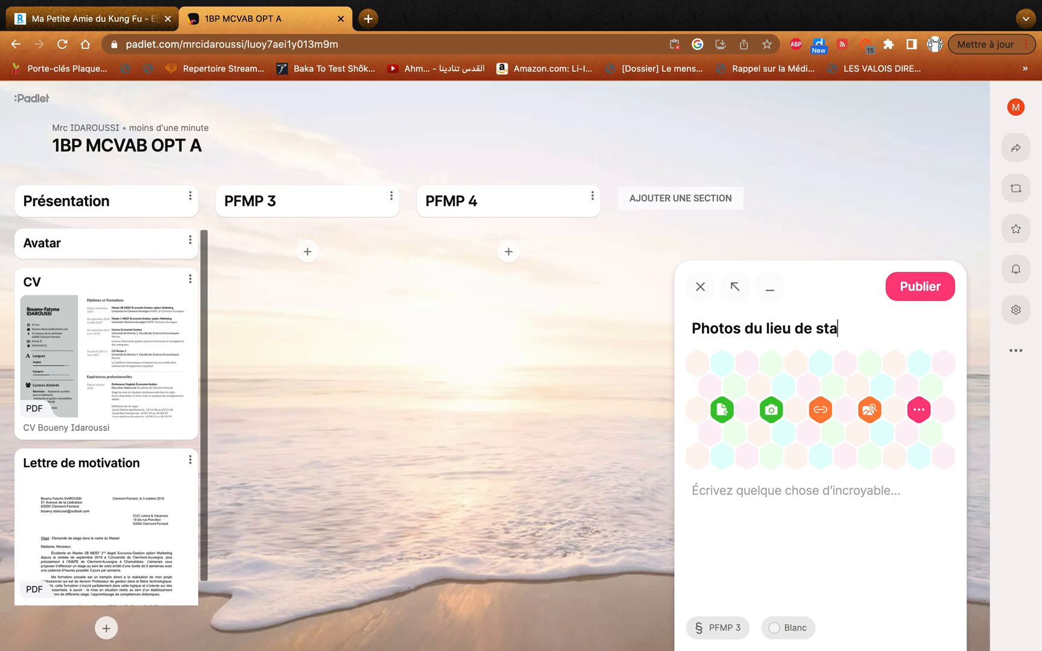
text(ge)
Upload the shopping-cart man screenshot ending in 17.21.52 from the purple-tagged "Lycée 2022-2023" folder and publish the post.
click(918, 410)
click(518, 278)
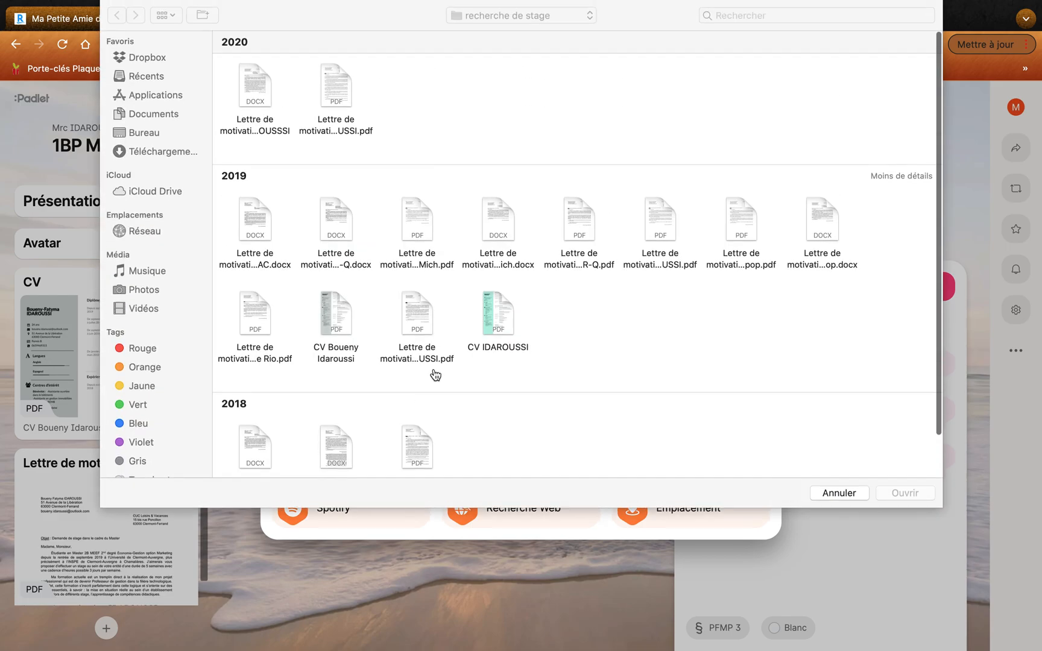
click(143, 446)
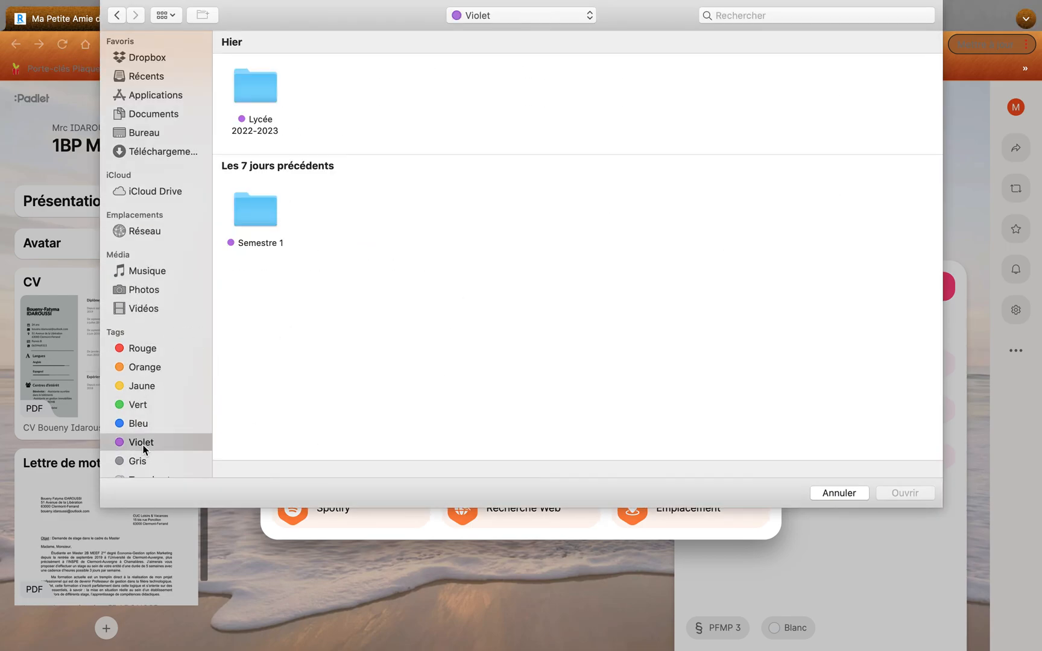
click(260, 86)
double_click(260, 86)
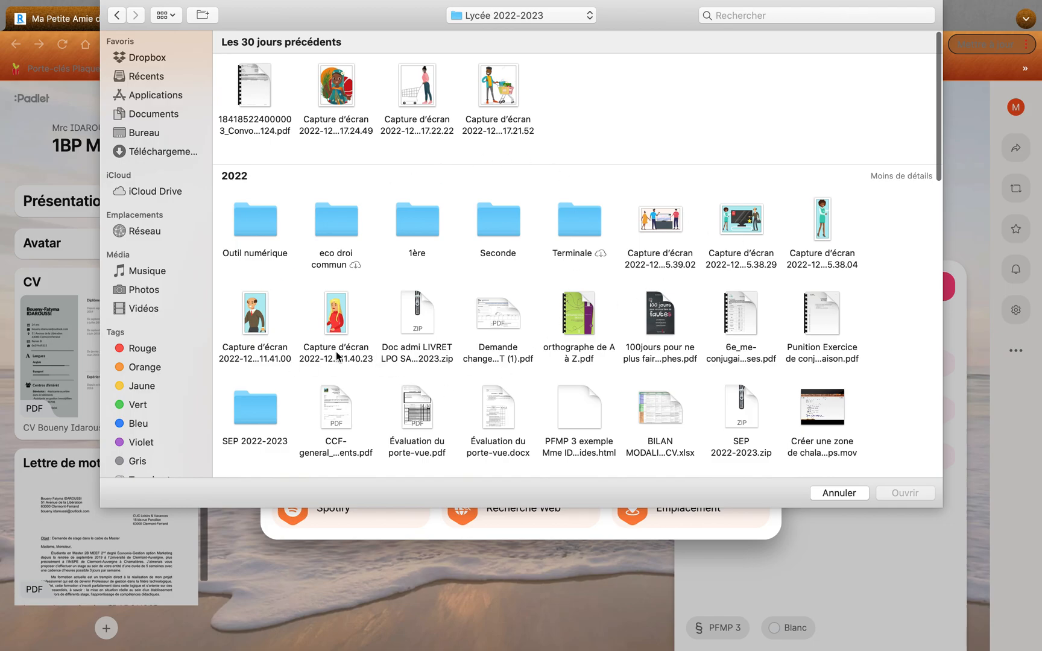
scroll(662, 390, down, 5)
scroll(660, 389, down, 20)
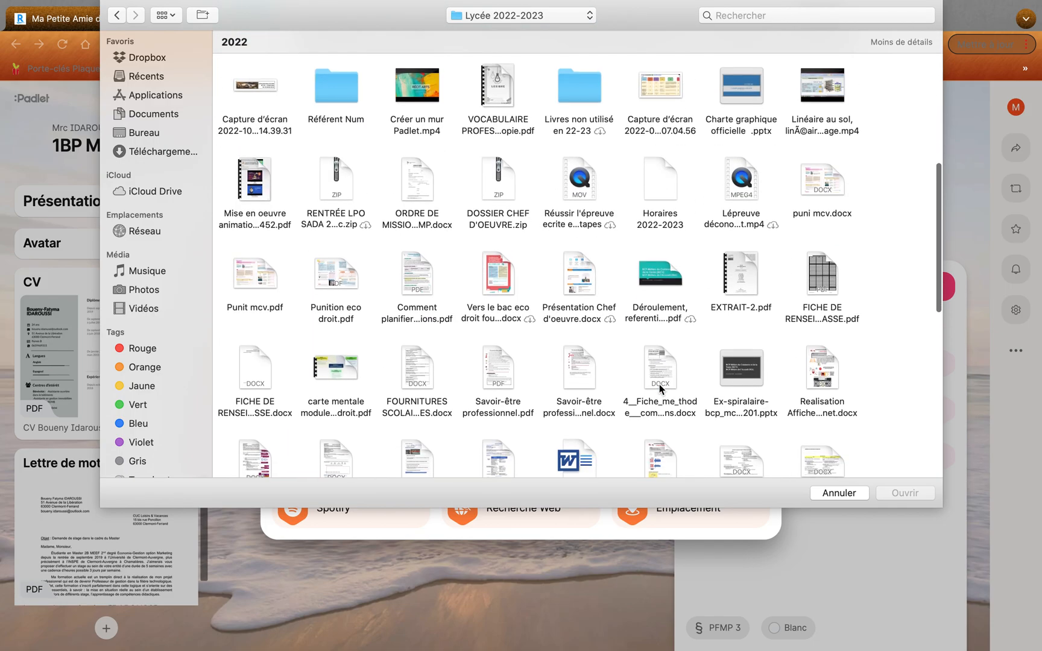
scroll(660, 389, up, 20)
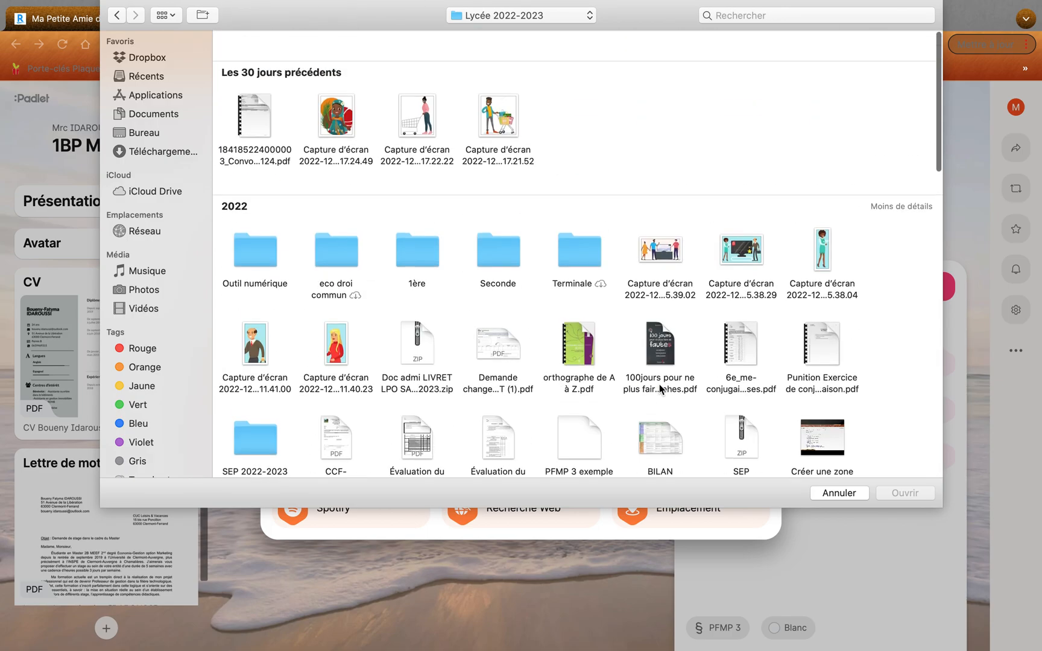
click(494, 95)
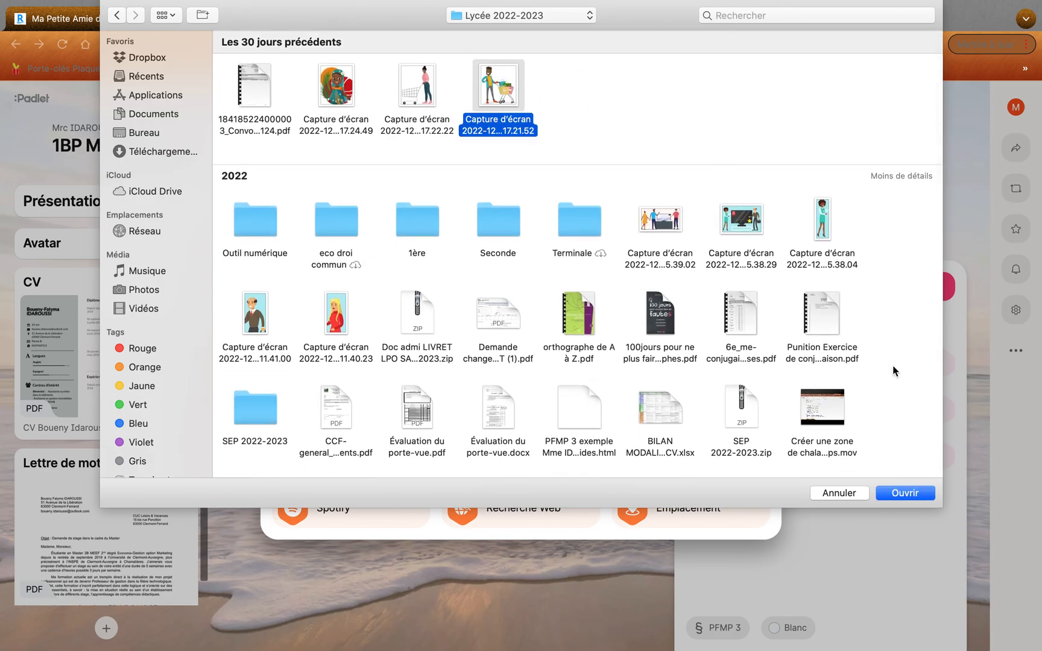
click(897, 493)
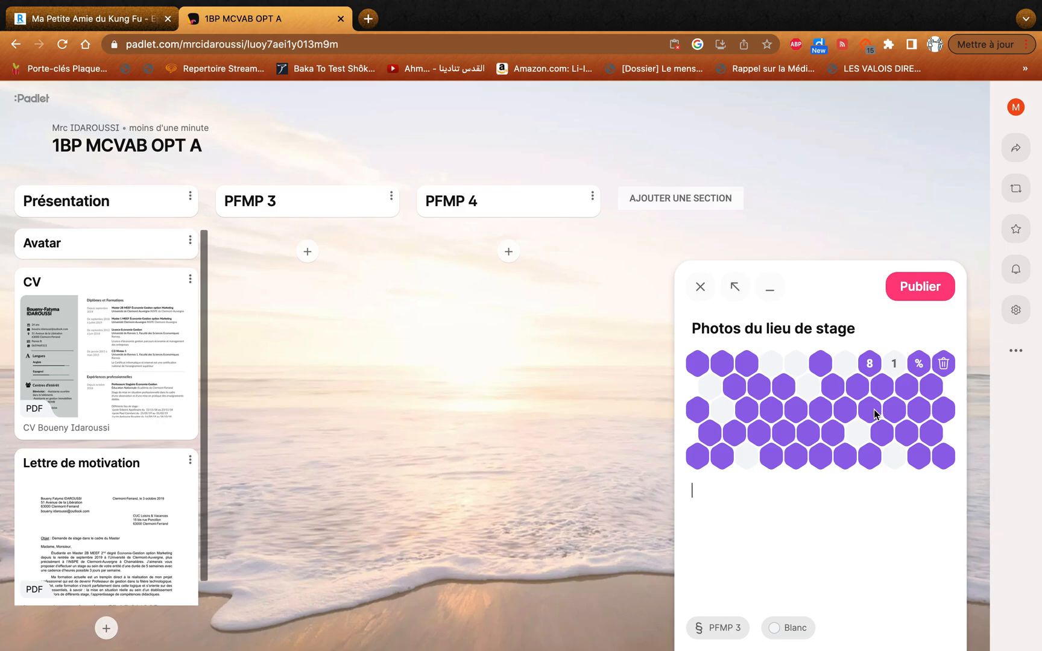
click(915, 205)
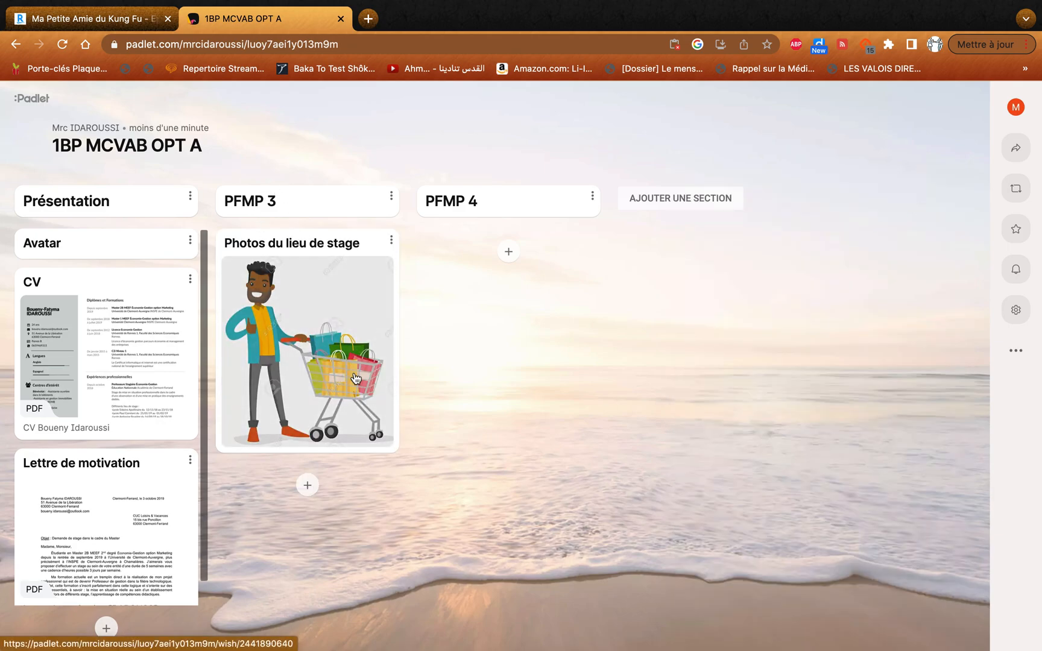
Start a new post in the PFMP 3 section and browse for its attachment in the "enseignement pro" folder under Terminale.
click(308, 485)
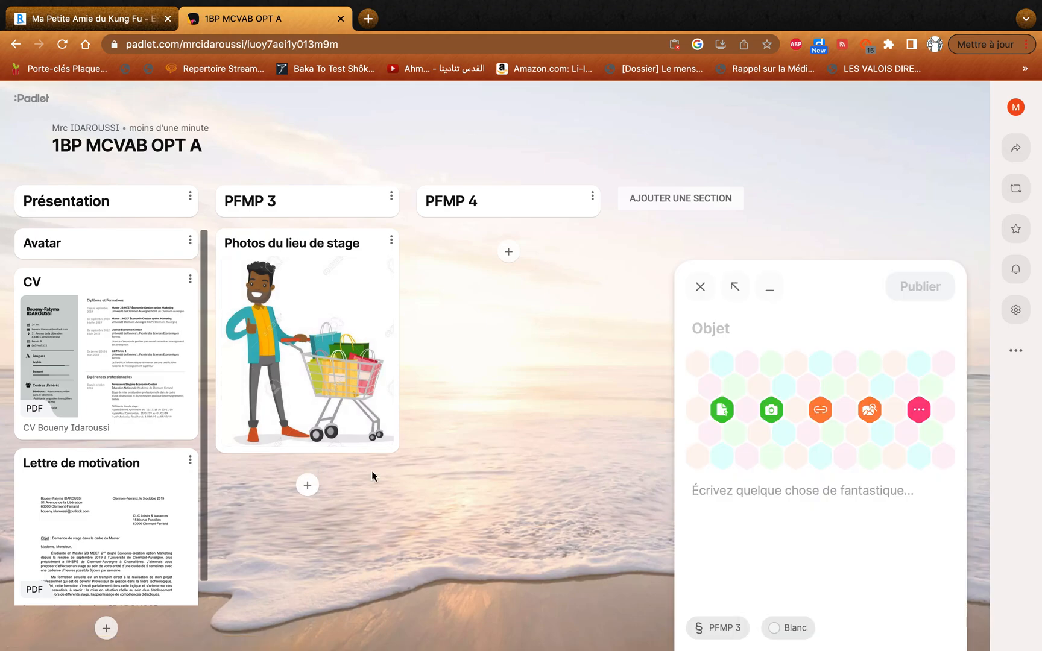
click(919, 410)
click(504, 289)
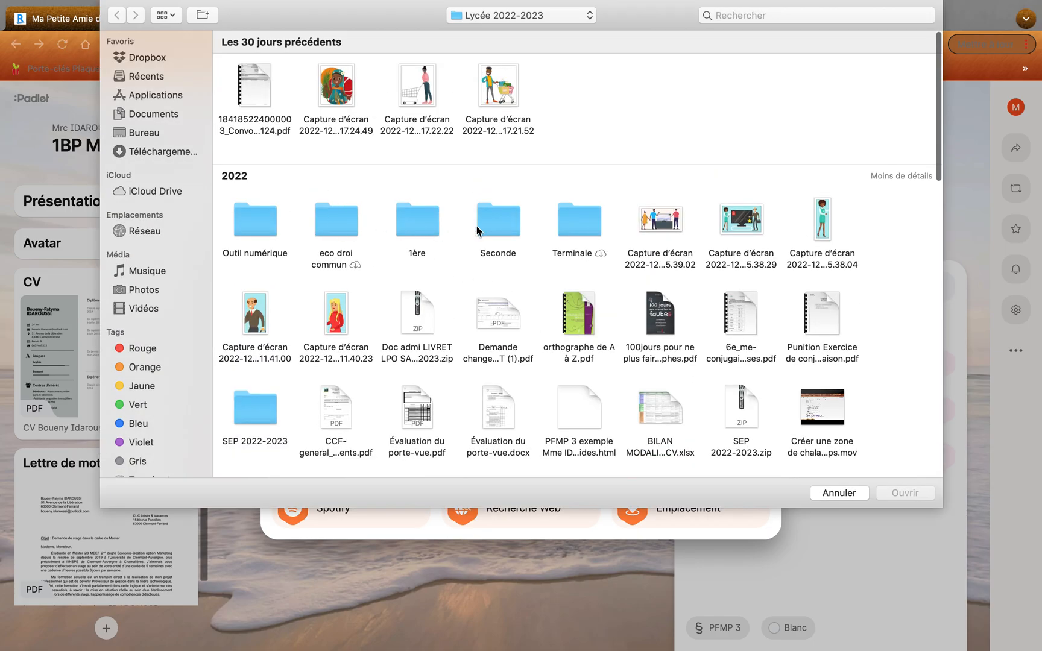
double_click(420, 225)
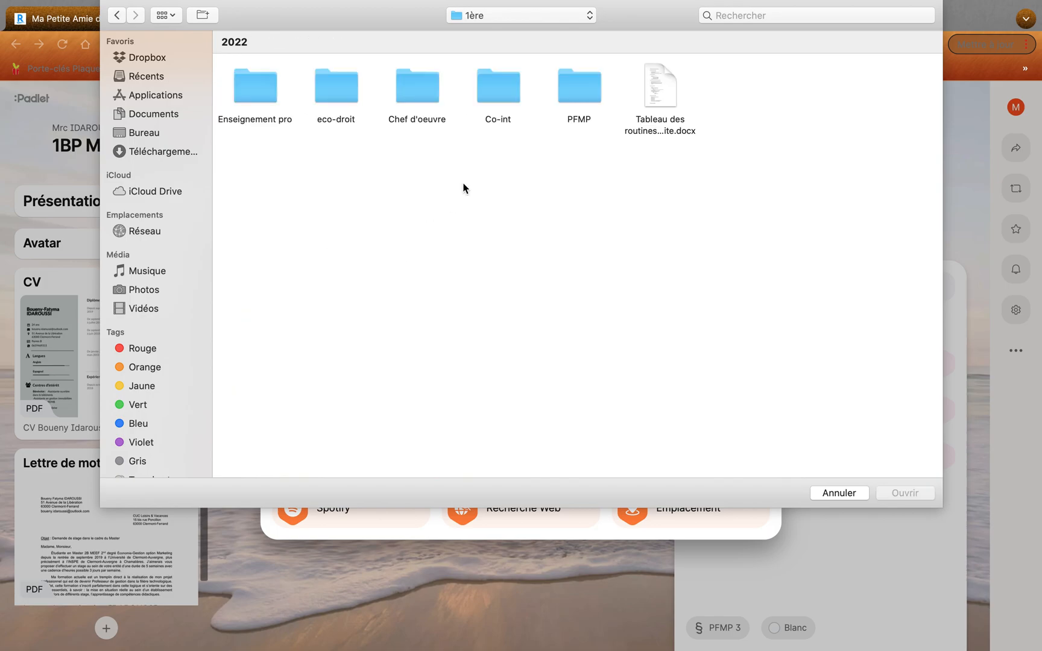
click(116, 15)
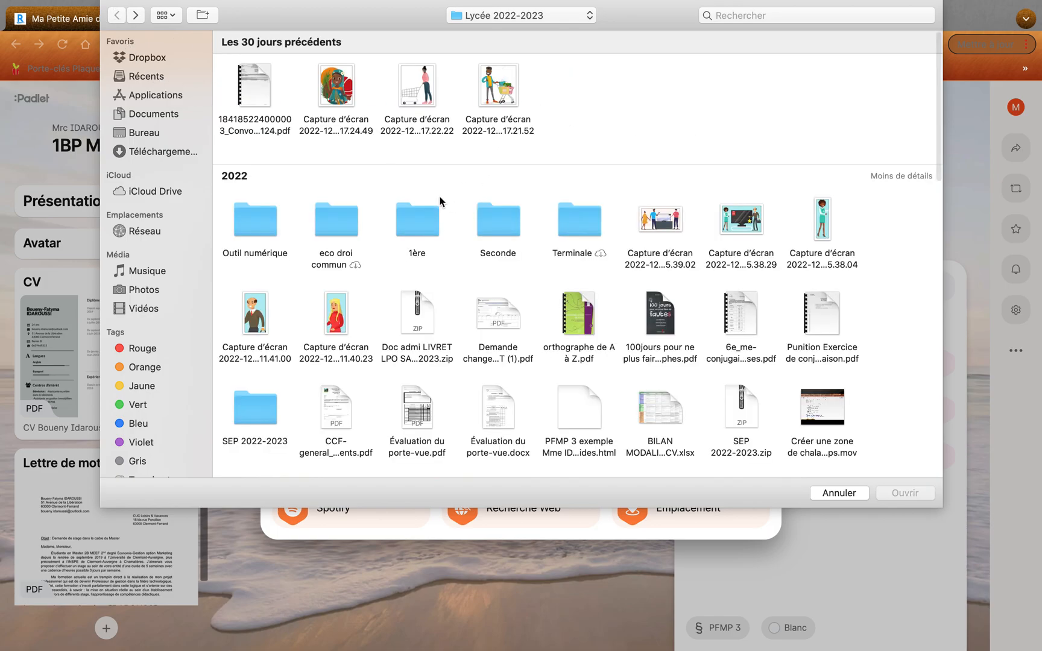
double_click(582, 228)
click(327, 92)
double_click(327, 89)
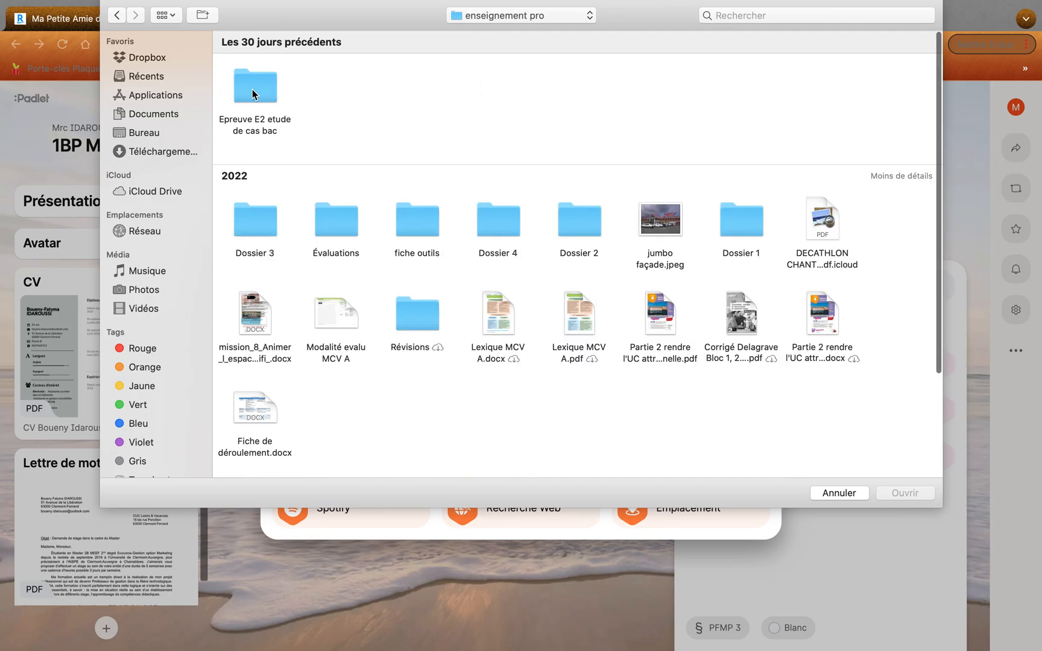
Upload the "powerpoint exemple fidelisation" PPTX from the "e33" folder inside Évaluations to the new post.
scroll(735, 293, down, 5)
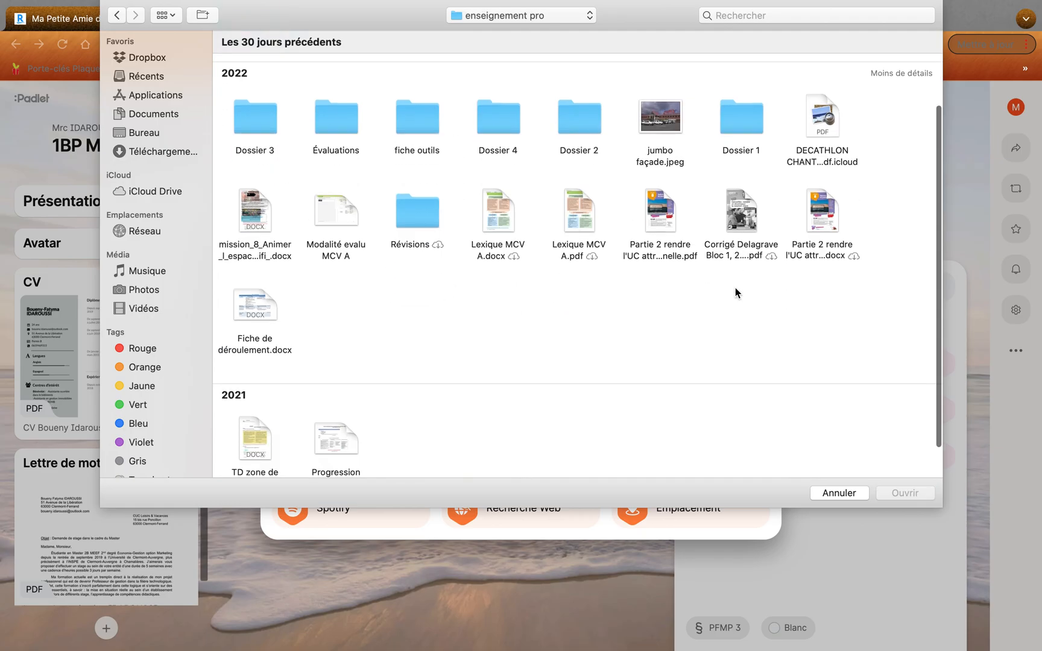
scroll(735, 292, up, 5)
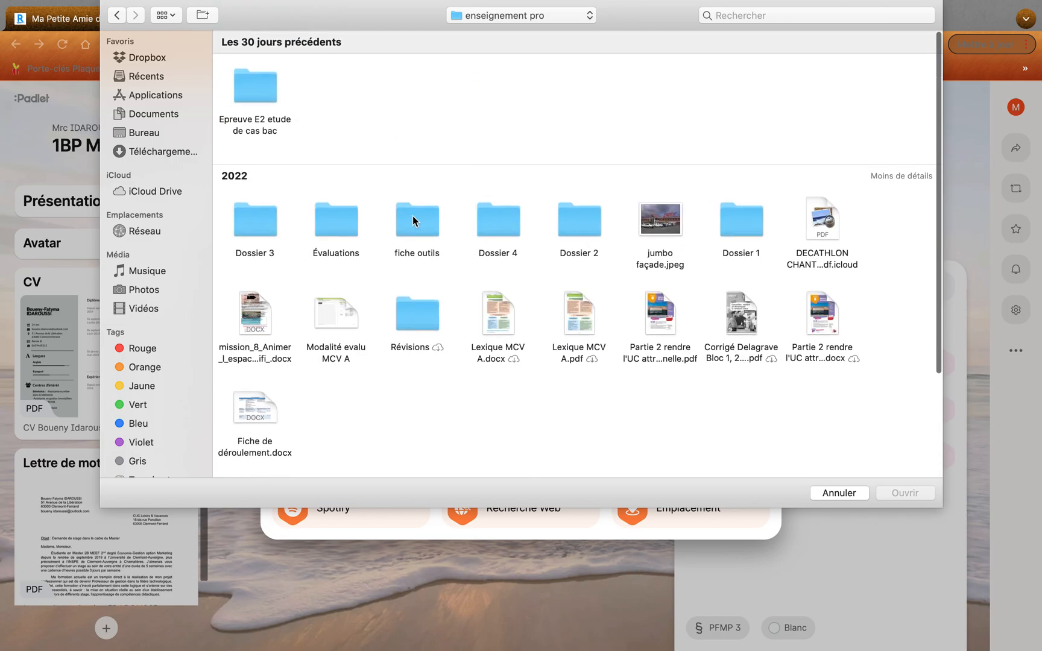
double_click(347, 220)
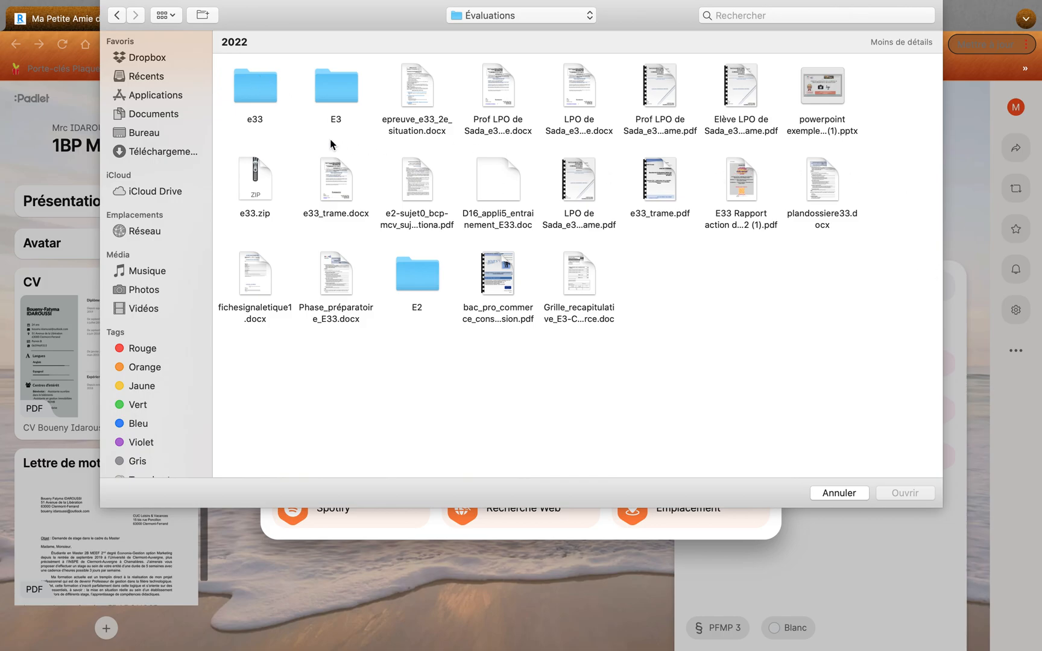
double_click(258, 89)
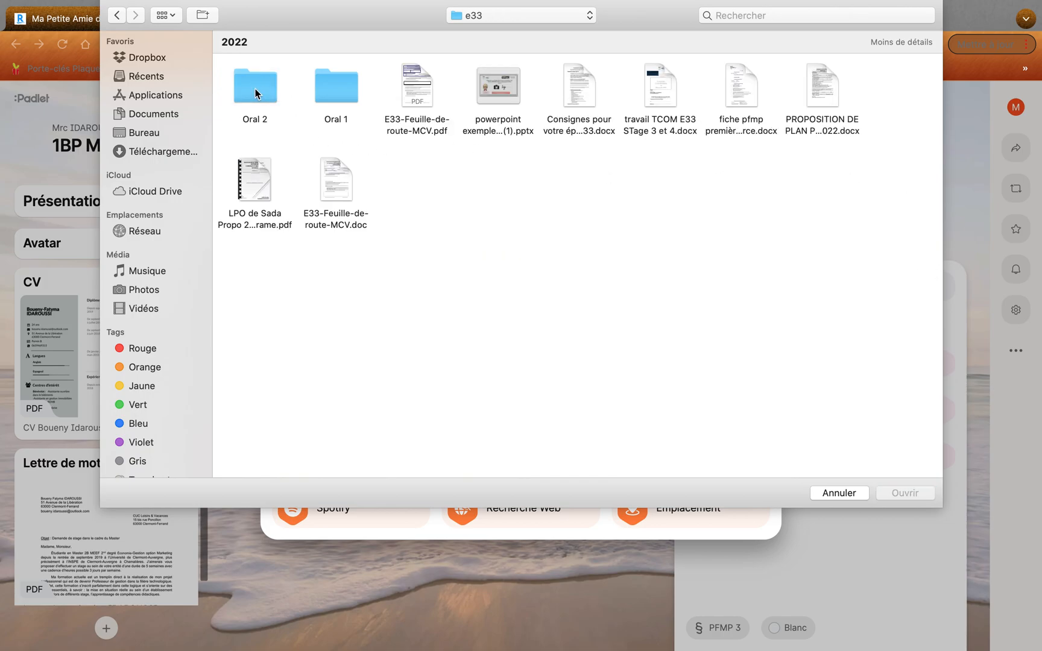
click(508, 91)
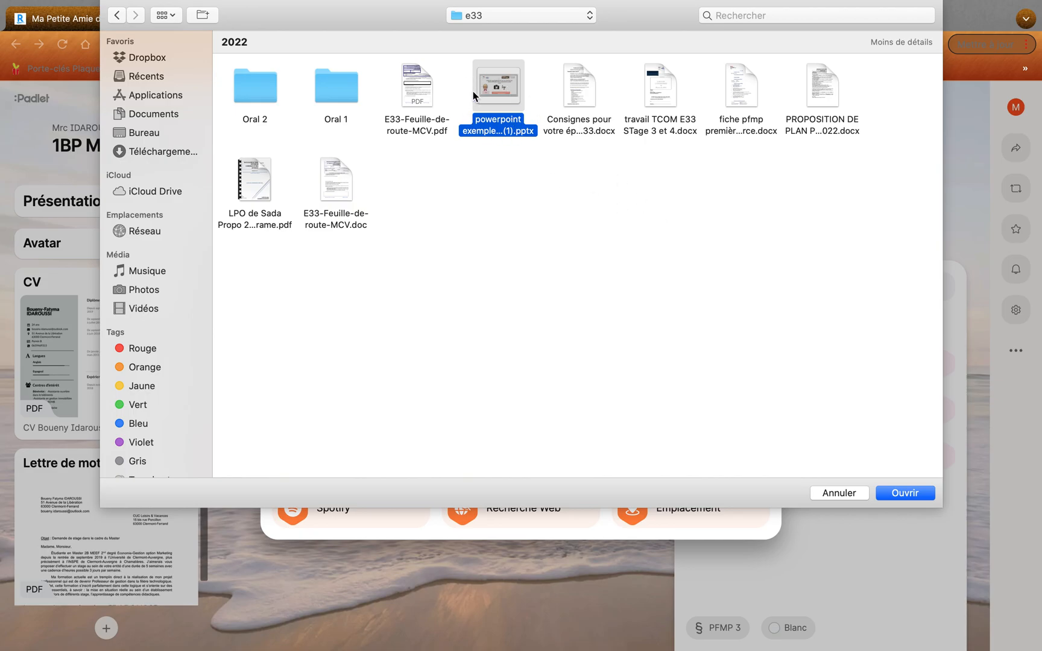
click(904, 494)
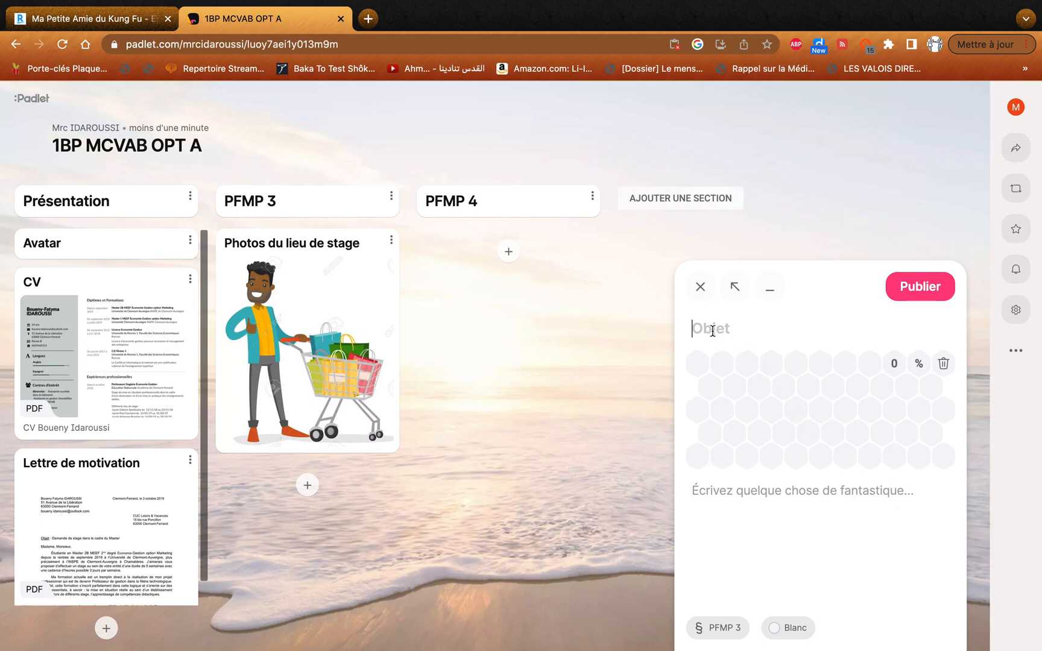
Enter "Diaporama prés" in the title of the new PFMP 3 post.
text(D)
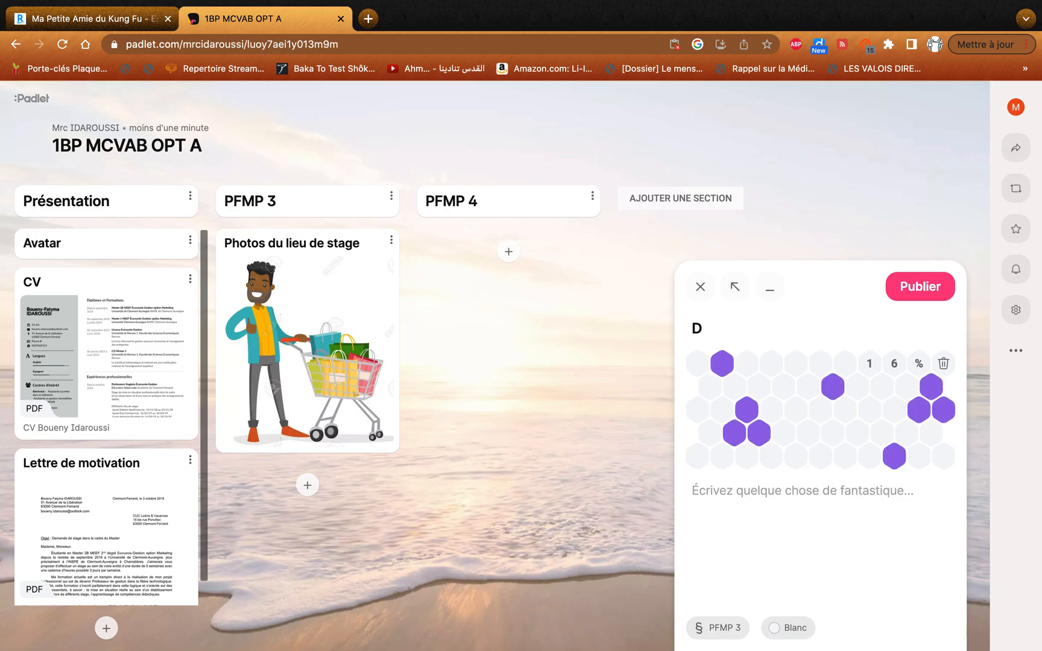
text(iaporama Sit)
key(BackSpace)
key(BackSpace)
key(BackSpace)
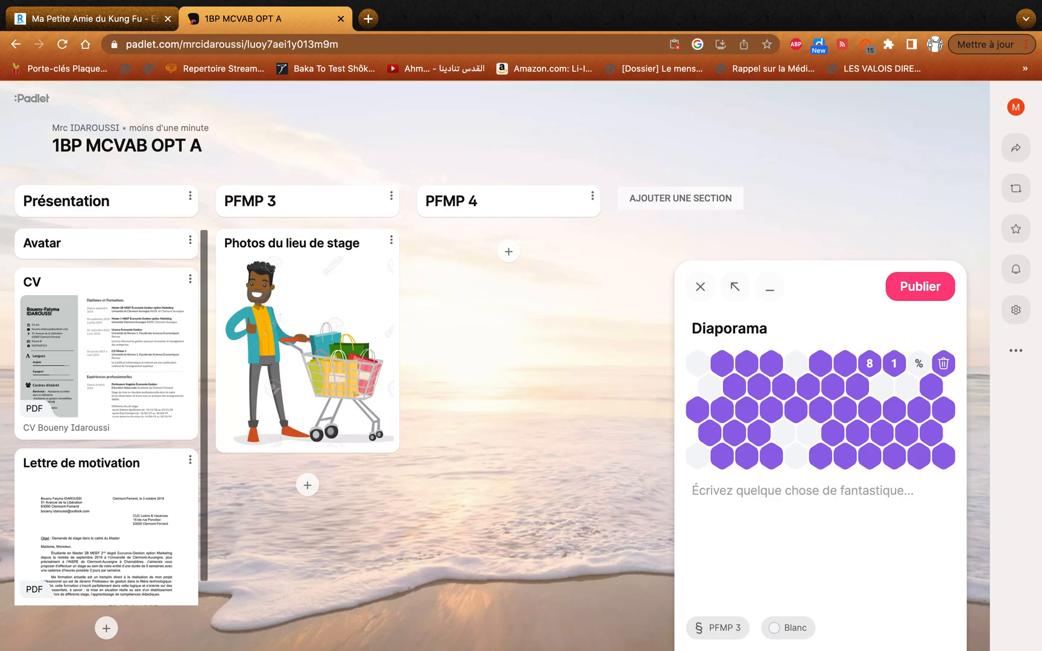
text(pr)
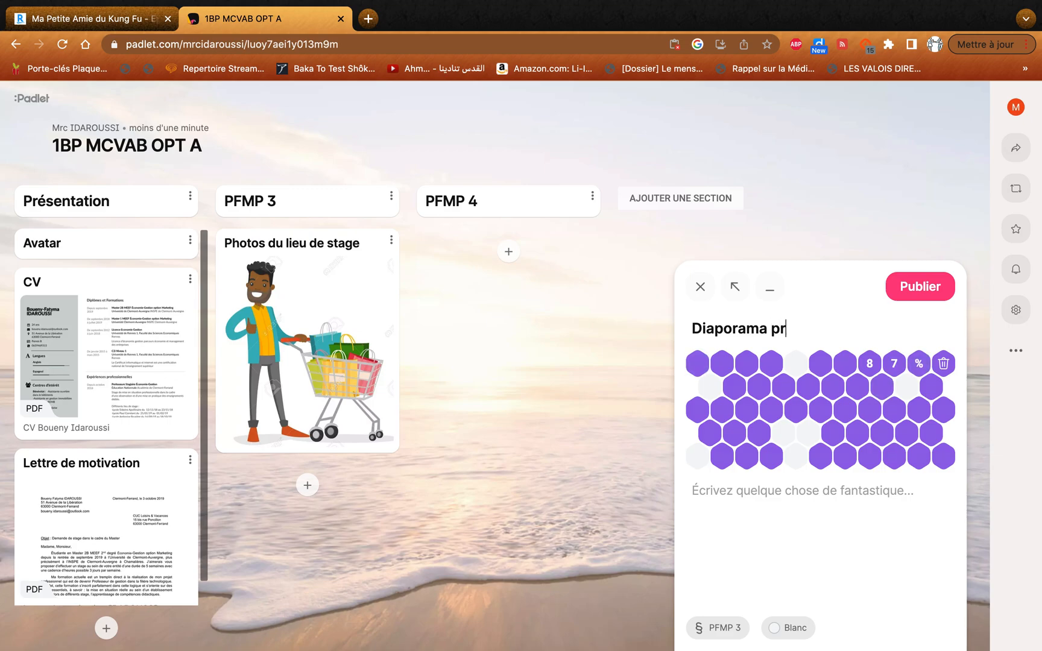
text(és)
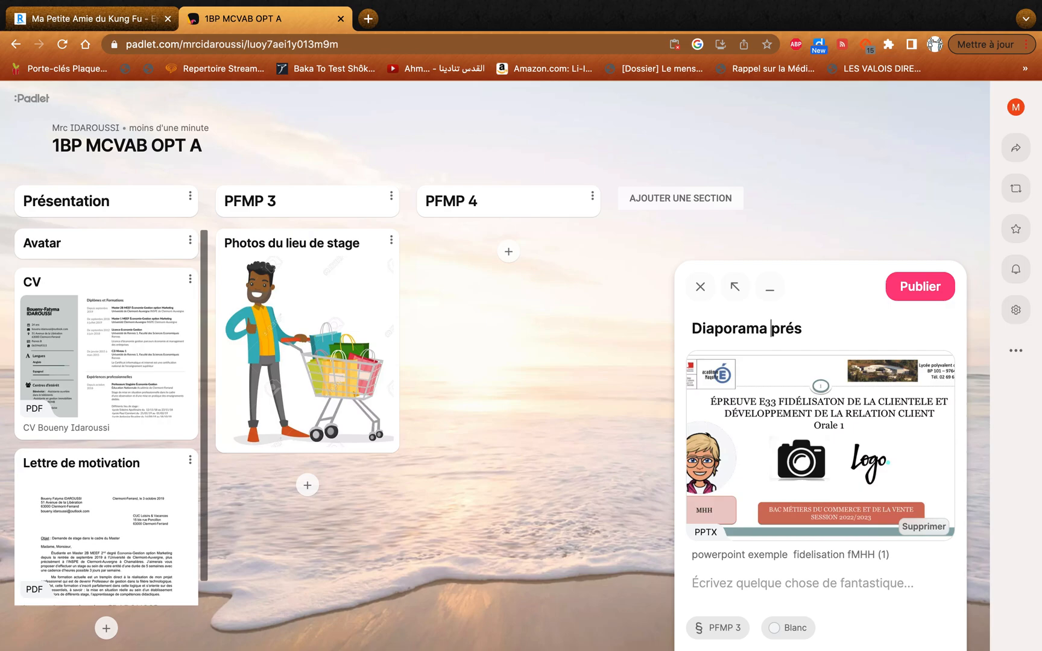
Change the post title to "Présentation du lieu de vente" and publish the post.
key(BackSpace)
key(BackSpace)
key(BackSpace)
key(BackSpace)
key(BackSpace)
key(BackSpace)
key(BackSpace)
key(BackSpace)
key(BackSpace)
key(BackSpace)
key(BackSpace)
text(P)
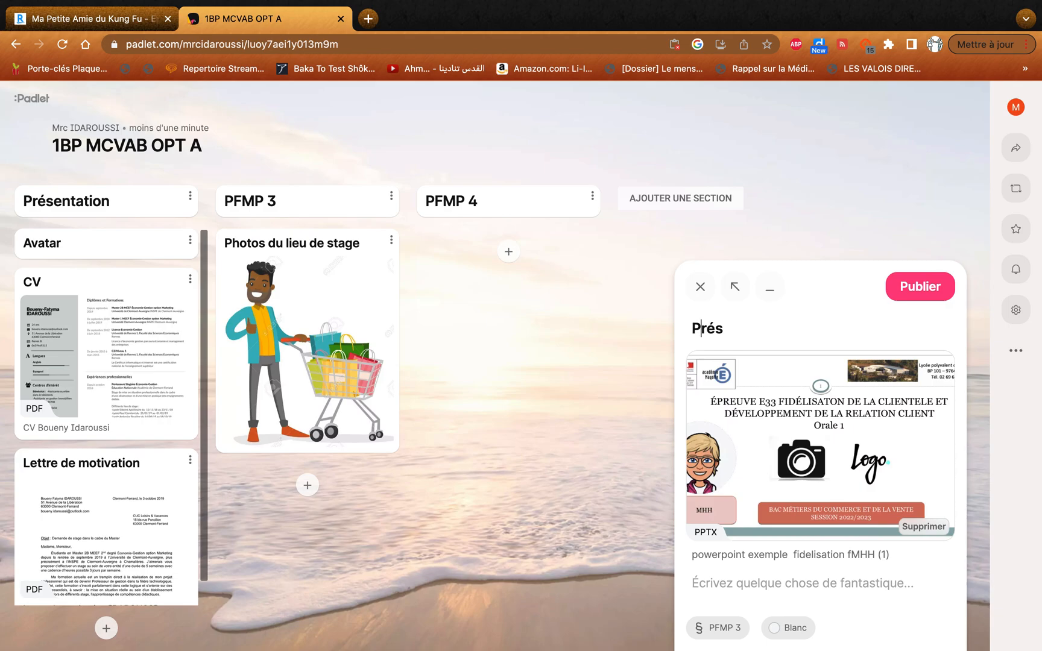
key(Right)
key(Right)
text(entation du lieu de vente)
click(692, 583)
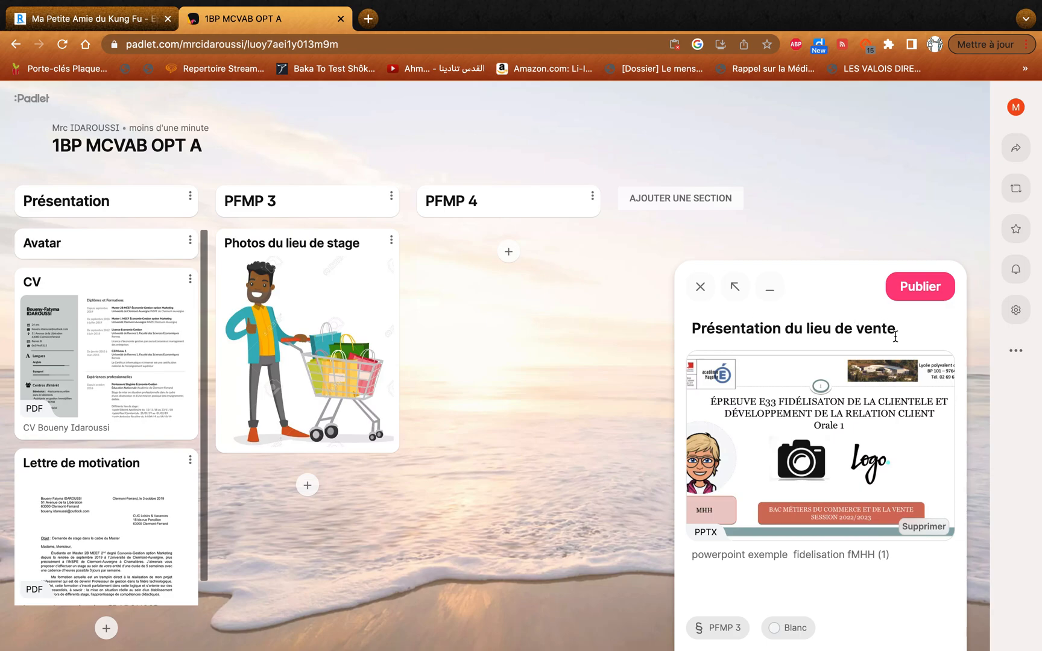
click(908, 290)
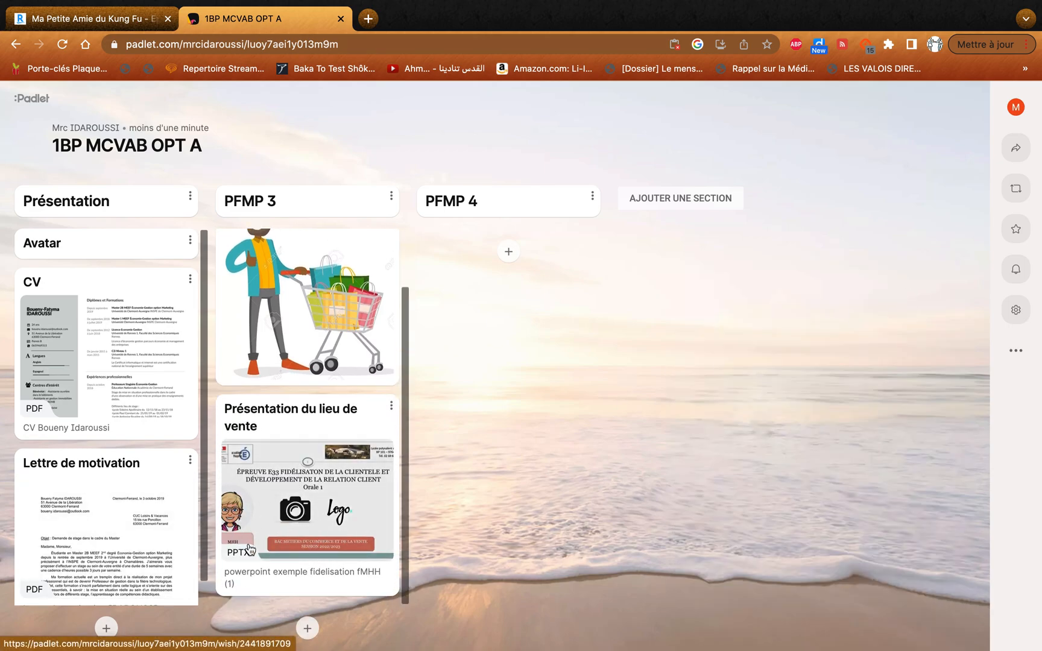
Add a new section named "Travaux professionnels" after PFMP 4 and save it.
scroll(288, 453, up, 2)
scroll(287, 454, down, 2)
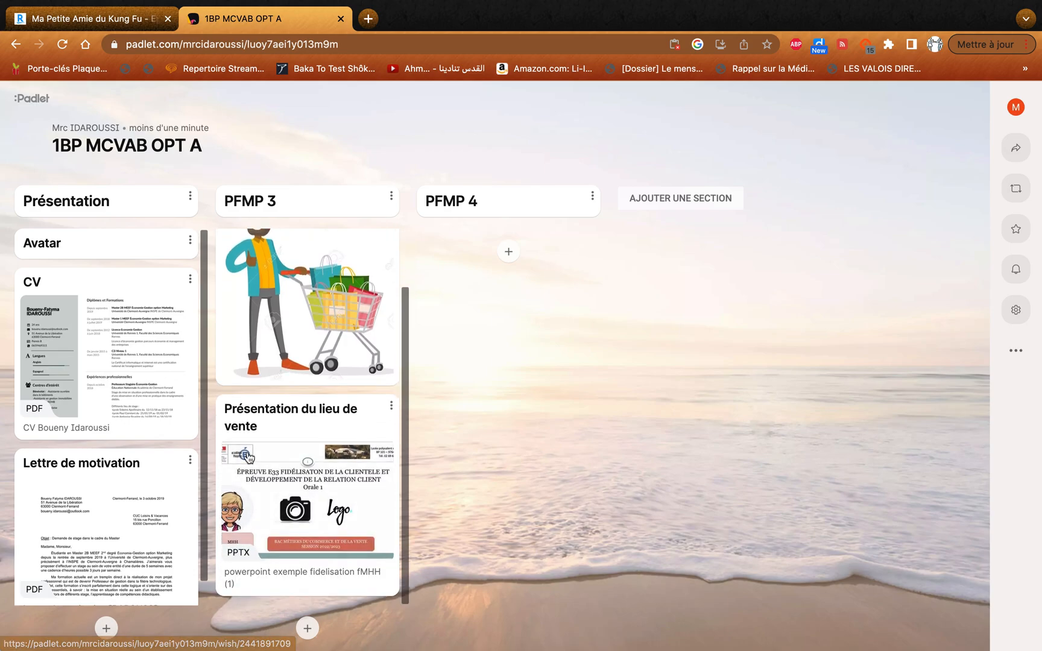
scroll(257, 454, up, 2)
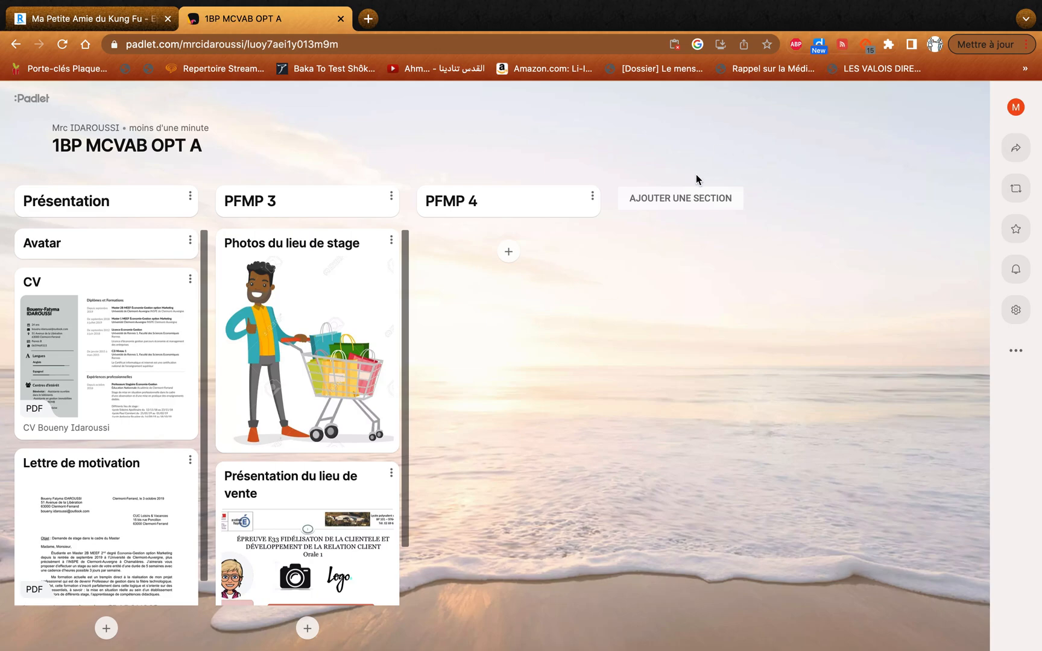
click(679, 205)
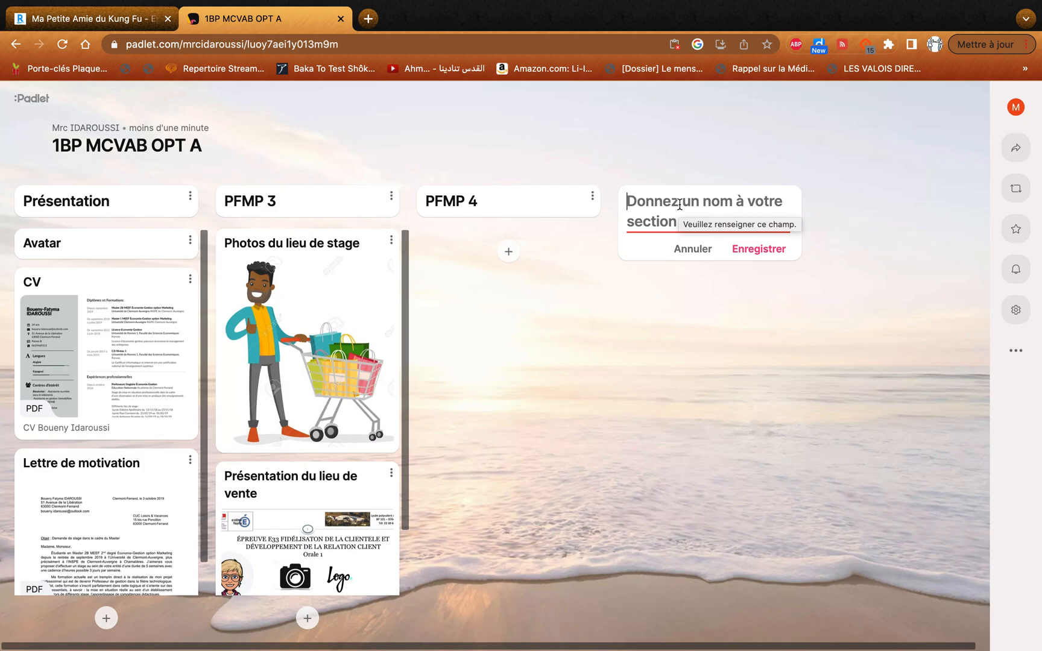
text(Tra)
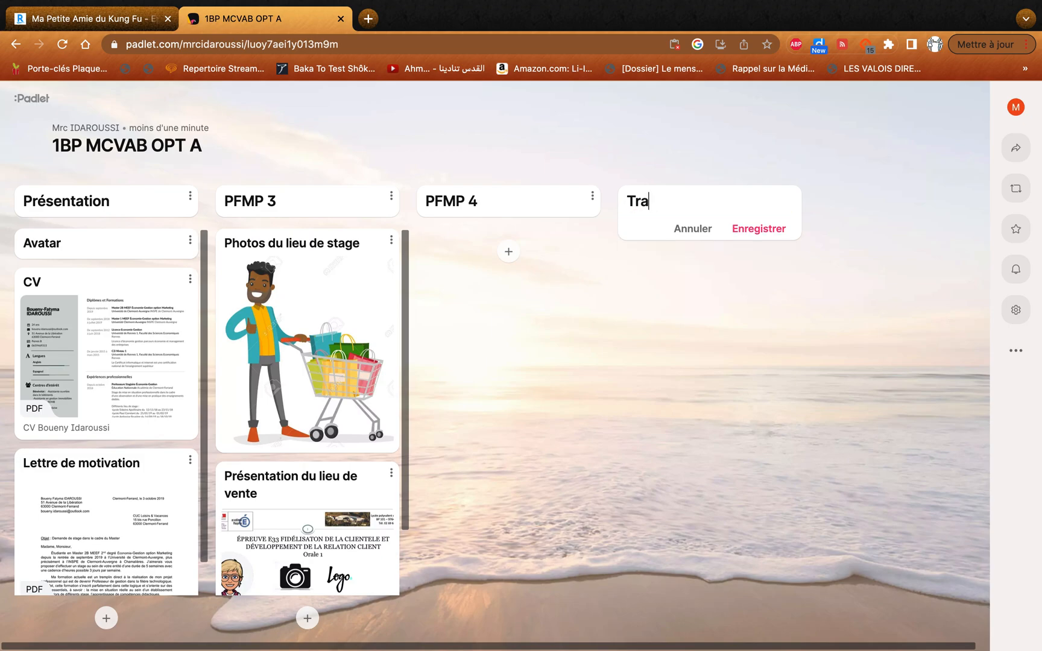
text(vaux réalisé)
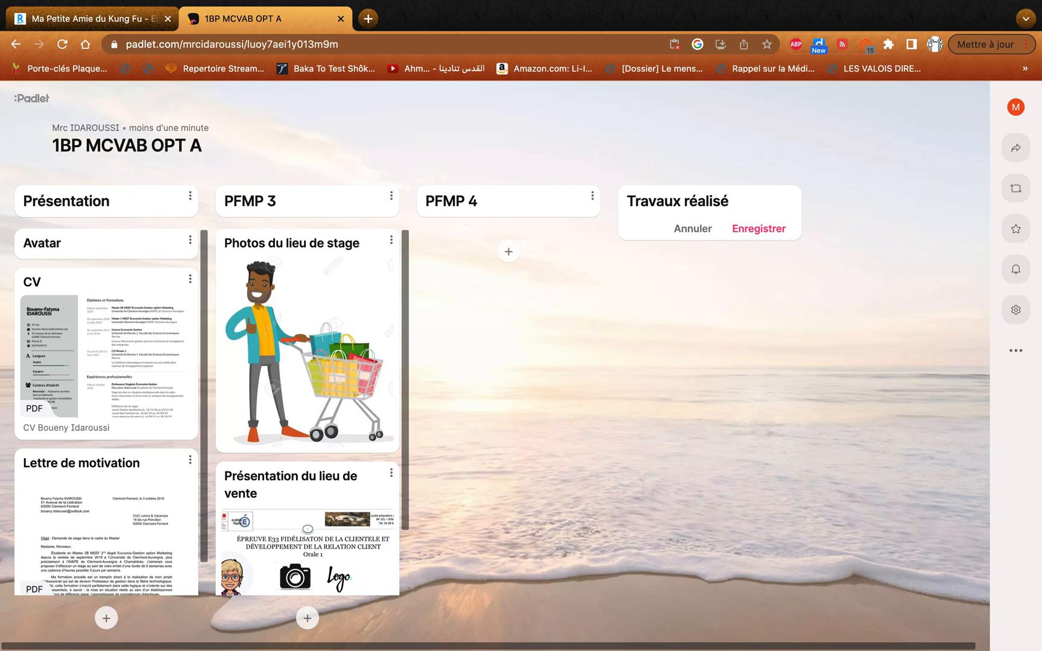
key(BackSpace)
key(BackSpace)
key(BackSpace)
text(ofessionnel)
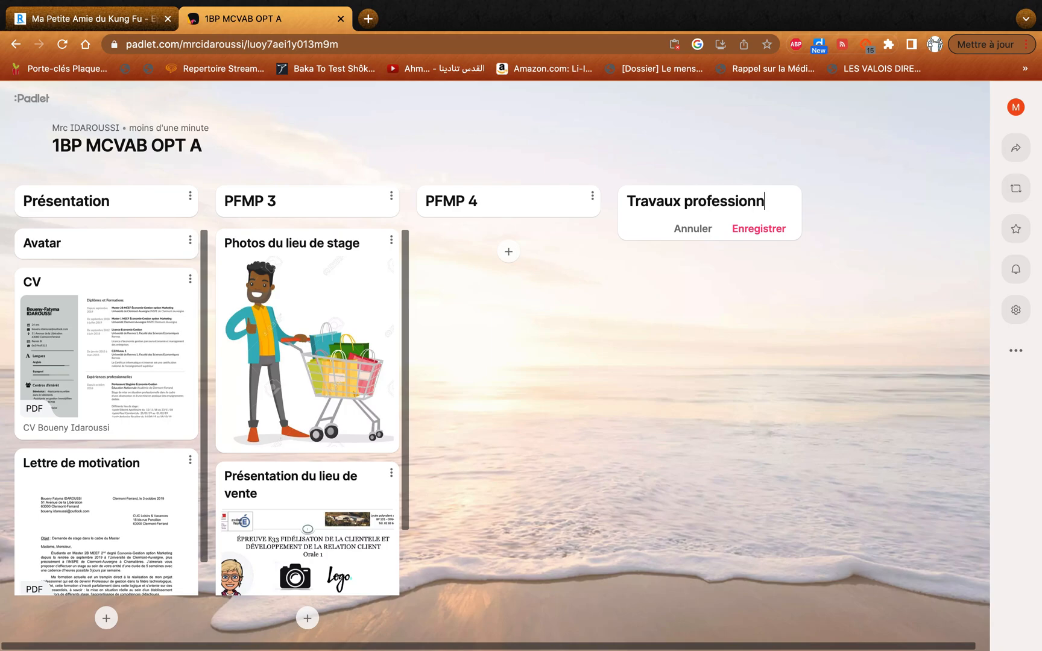
click(782, 230)
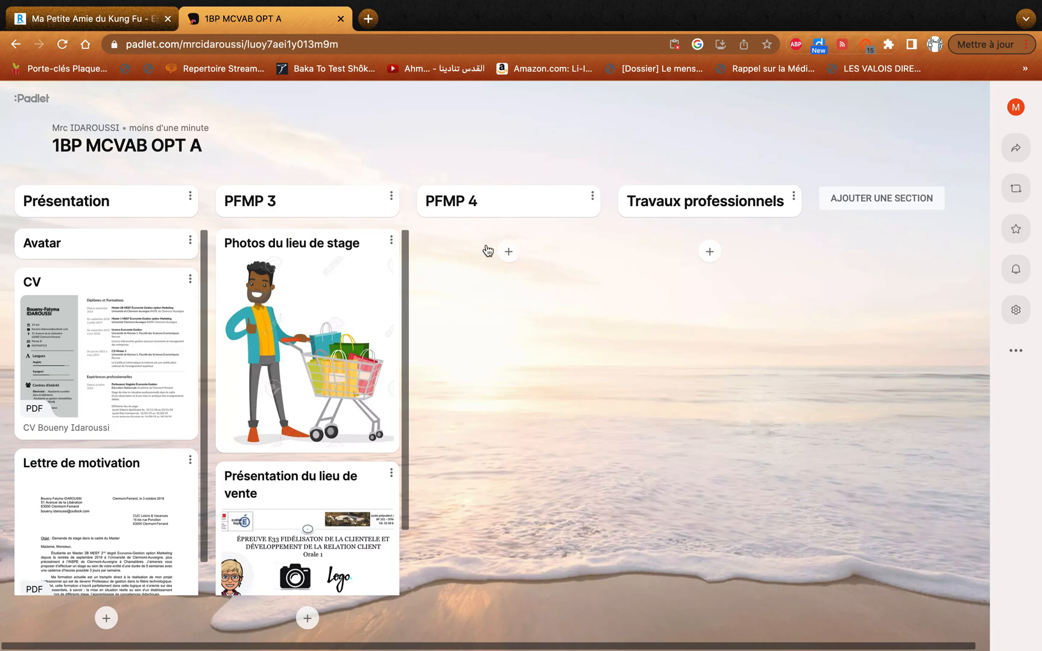
scroll(283, 542, down, 2)
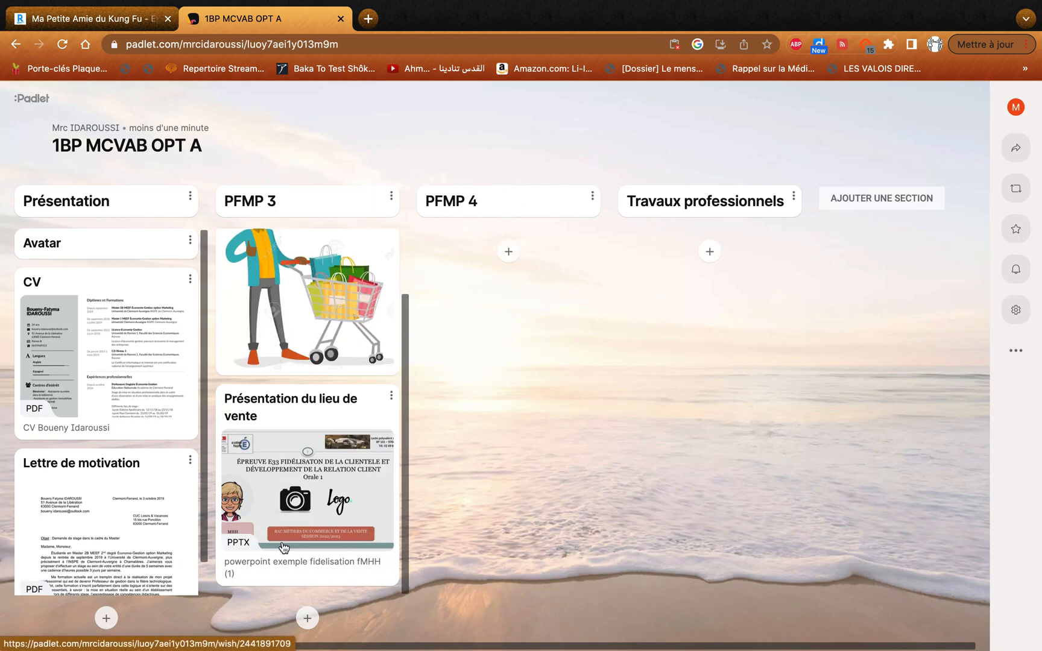
scroll(283, 547, up, 2)
scroll(281, 548, down, 2)
scroll(544, 509, right, 1)
scroll(544, 510, left, 1)
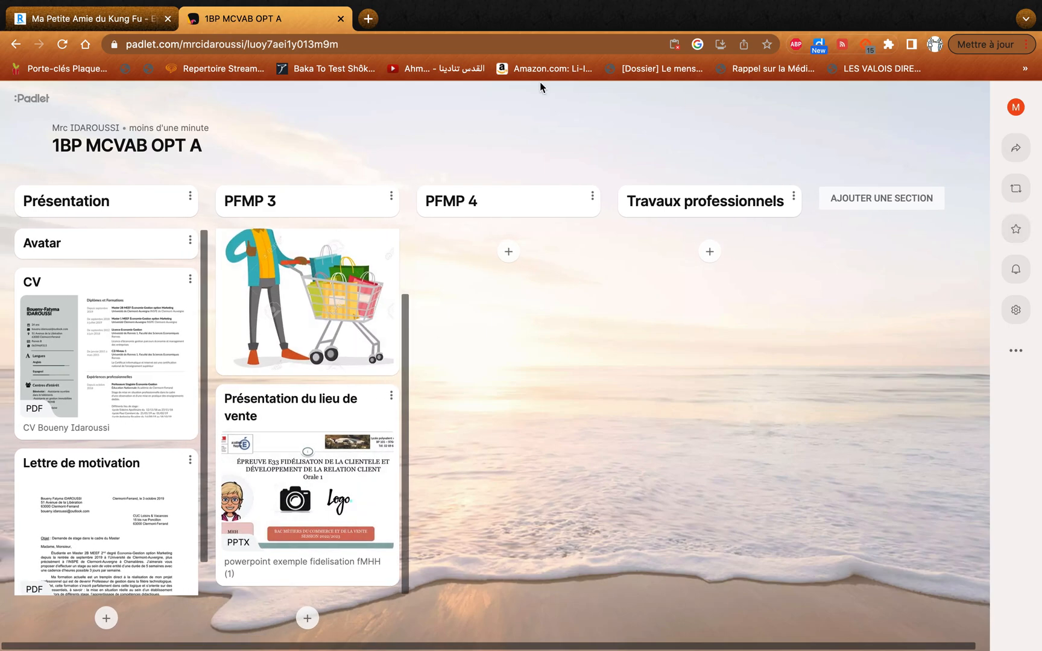
View the padlet's bookmark options and close them without choosing a folder.
click(1015, 229)
click(1016, 229)
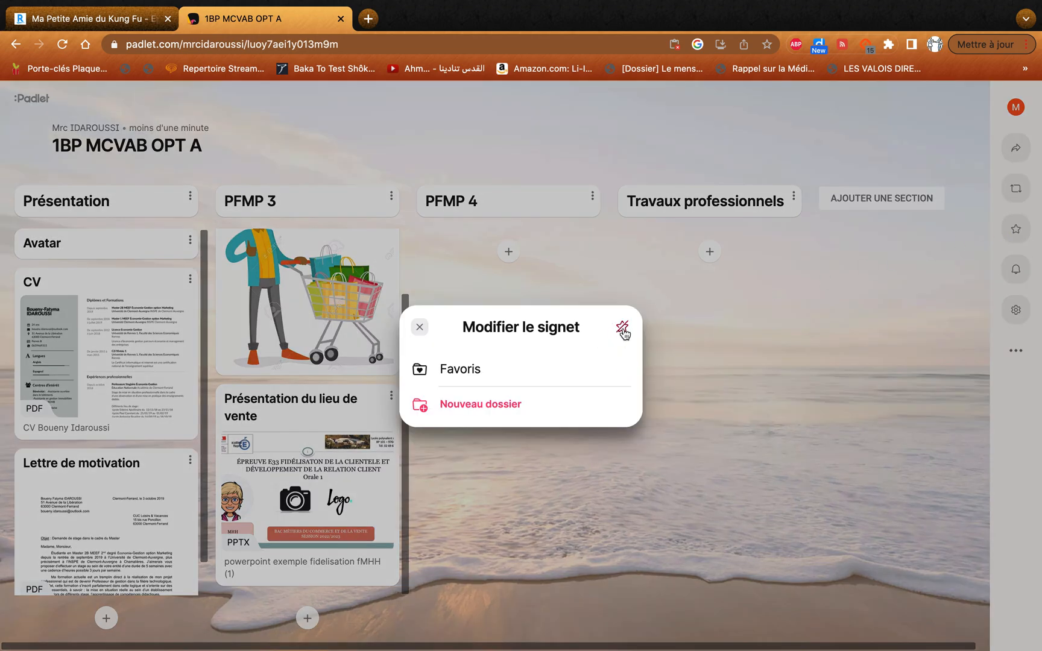
click(913, 273)
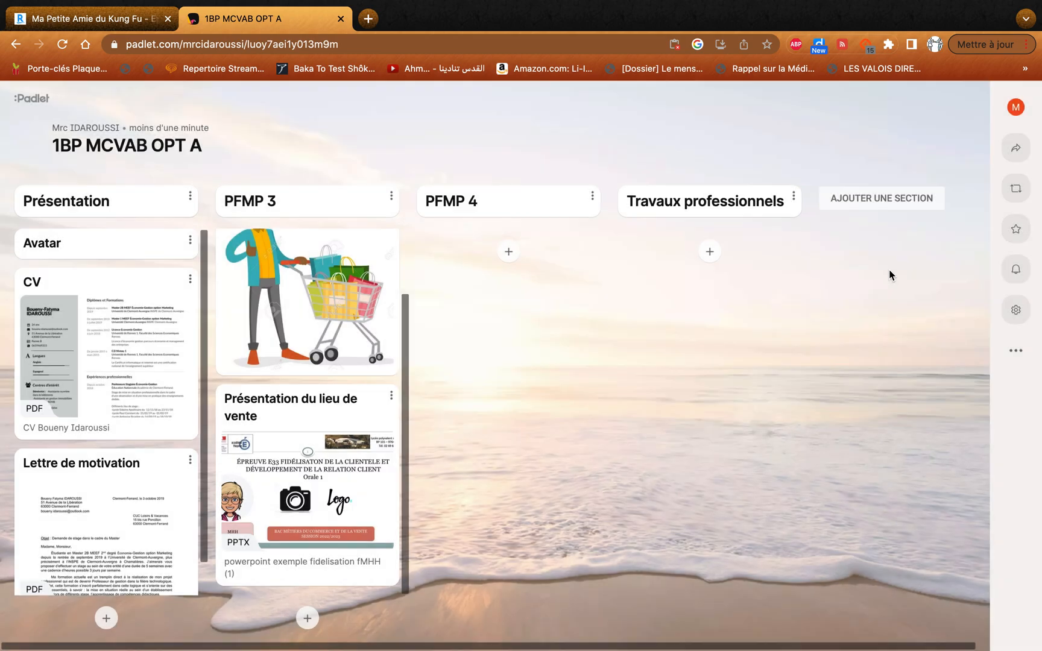
Look through the padlet's title, address, appearance, publication and content filtering settings, leaving them as they are.
click(1015, 311)
scroll(906, 283, down, 2)
scroll(906, 283, down, 2)
scroll(906, 283, up, 2)
scroll(906, 284, down, 5)
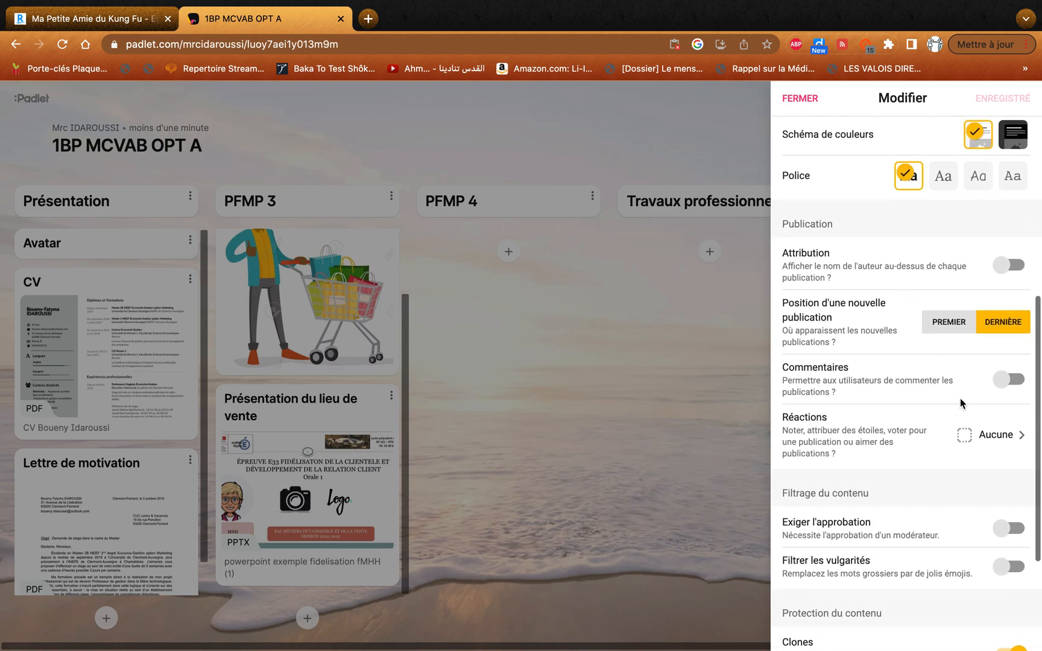
scroll(960, 398, down, 5)
scroll(959, 398, up, 6)
scroll(960, 398, up, 5)
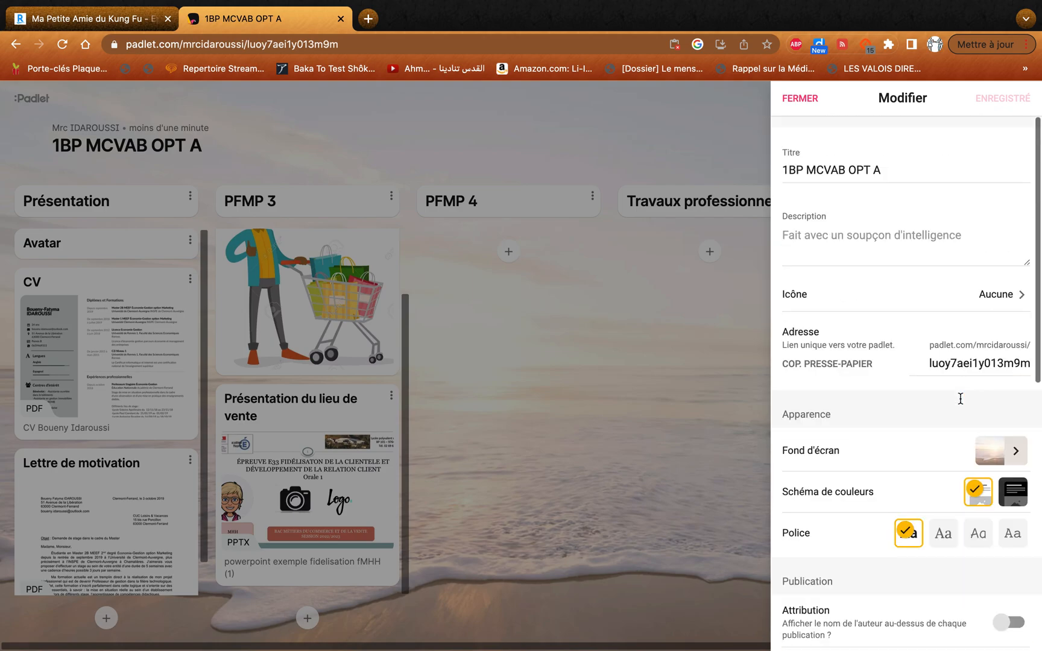
click(811, 98)
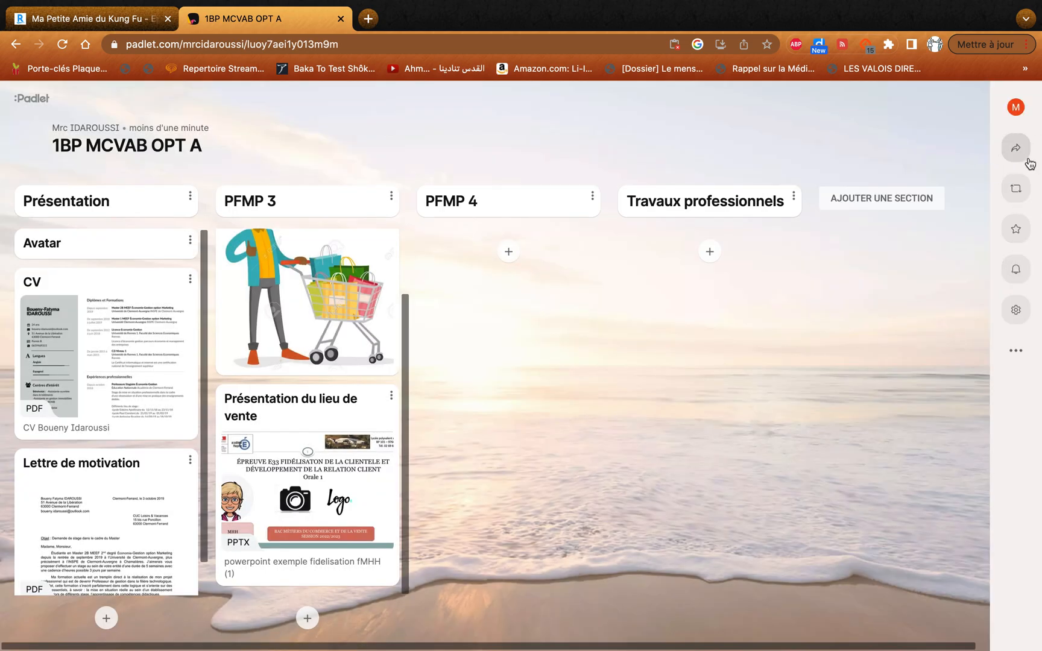
Examine the padlet's member invitation, privacy, sharing and export options.
click(1016, 145)
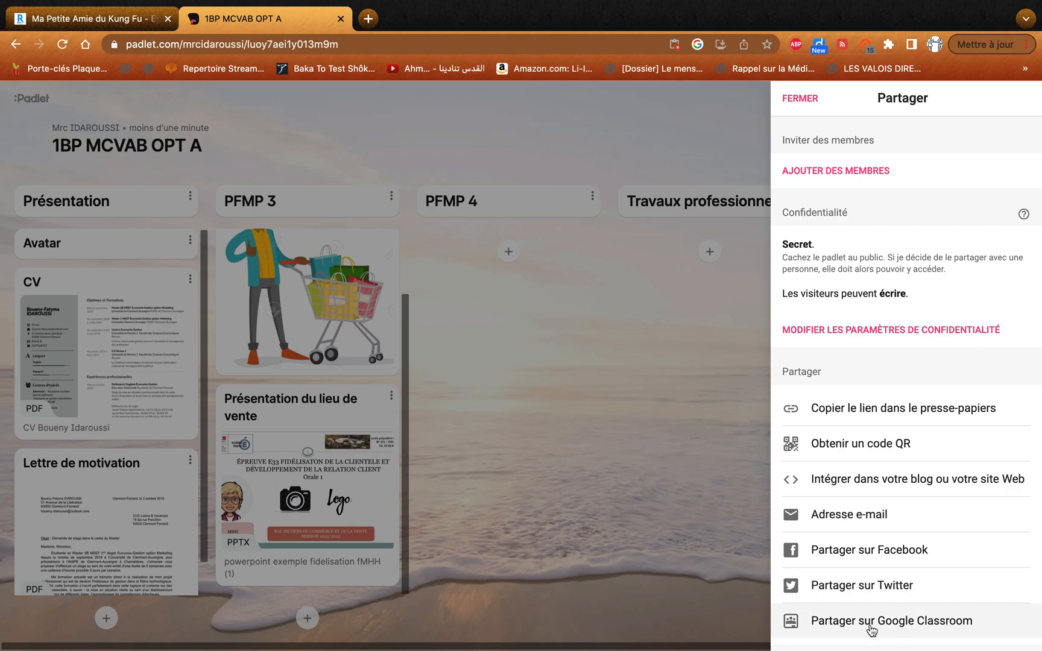
scroll(927, 629, down, 5)
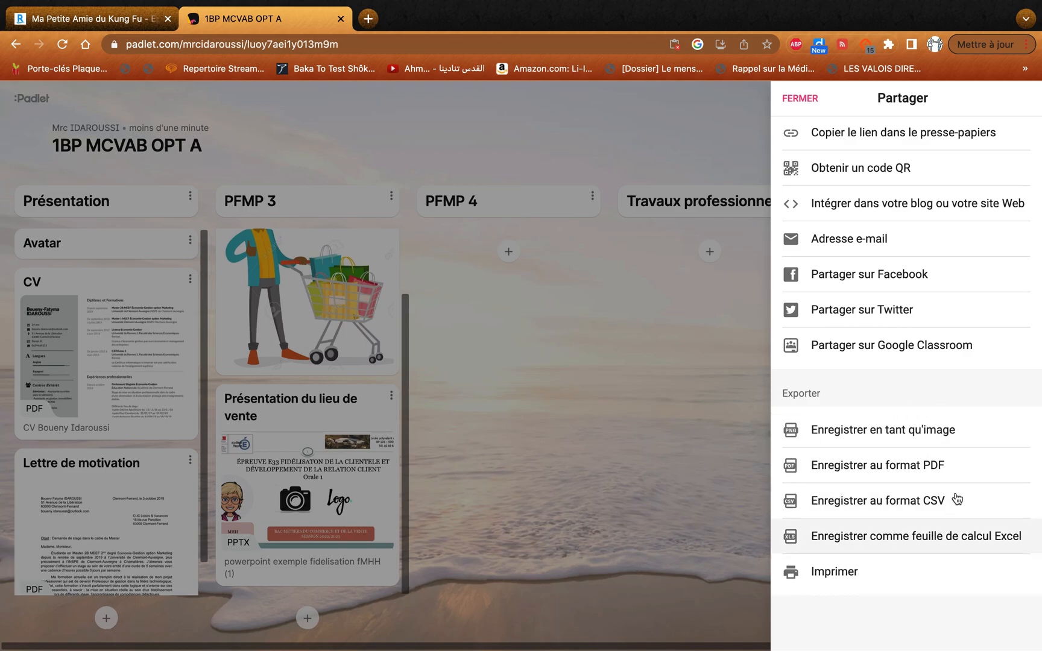
scroll(897, 335, up, 5)
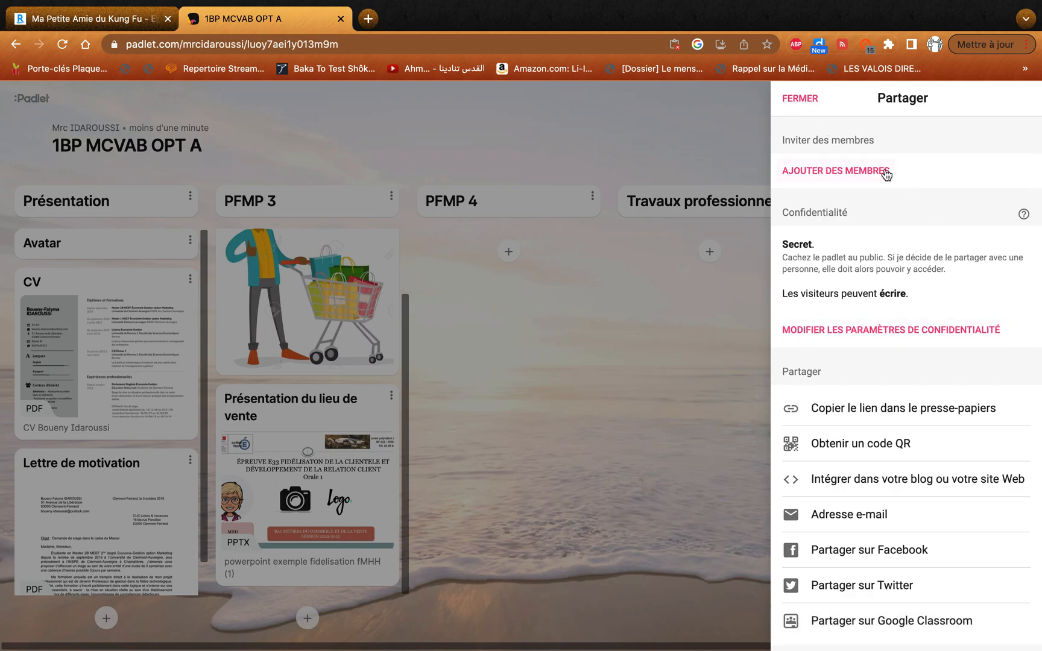
Search for the intended member by username and add the matching account to the padlet's invited members.
click(828, 180)
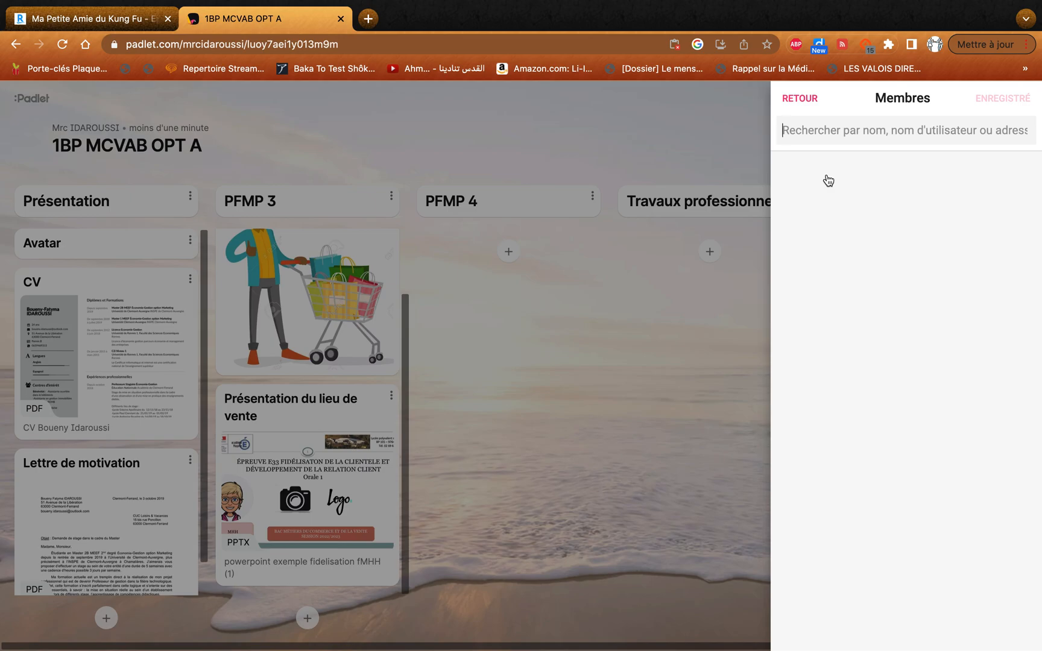
text(lmarc)
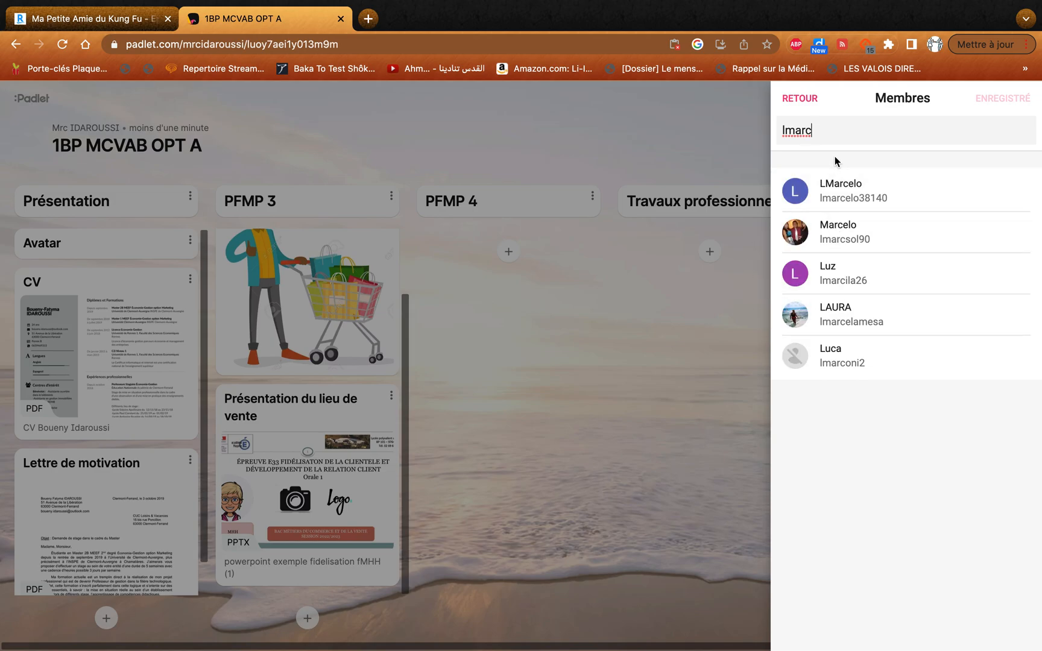
key(BackSpace)
key(BackSpace)
key(BackSpace)
key(BackSpace)
text(m)
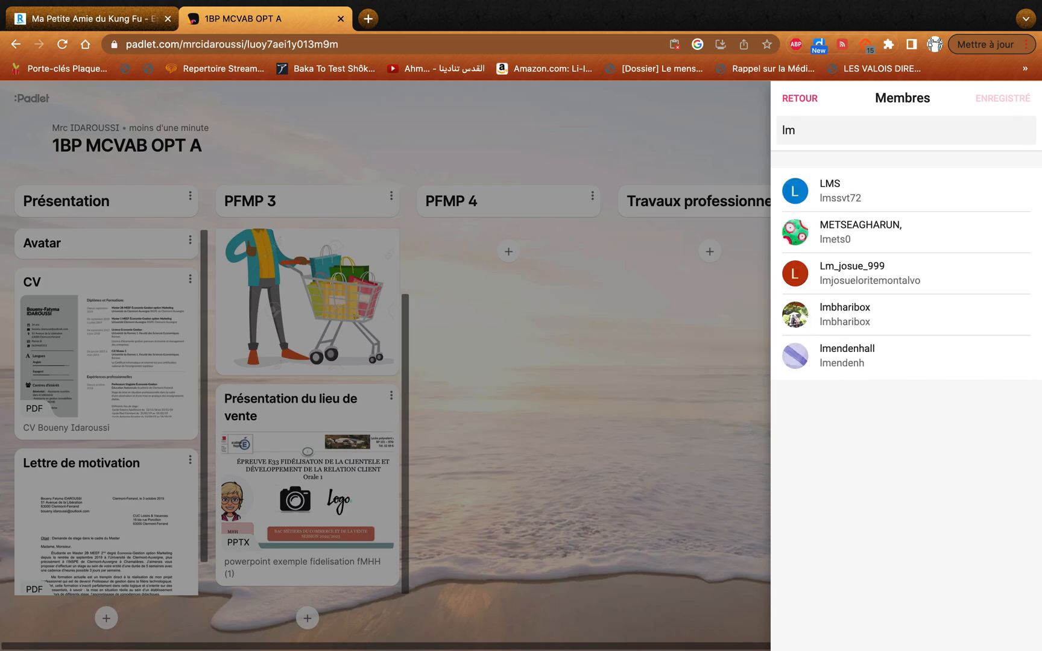
text(mrc)
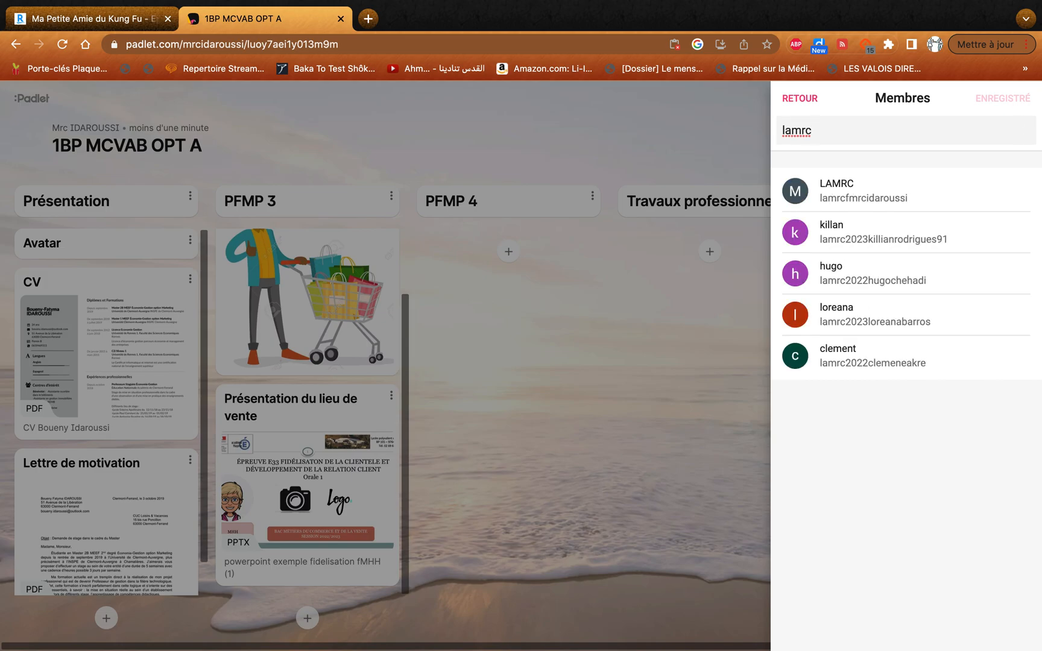
click(838, 193)
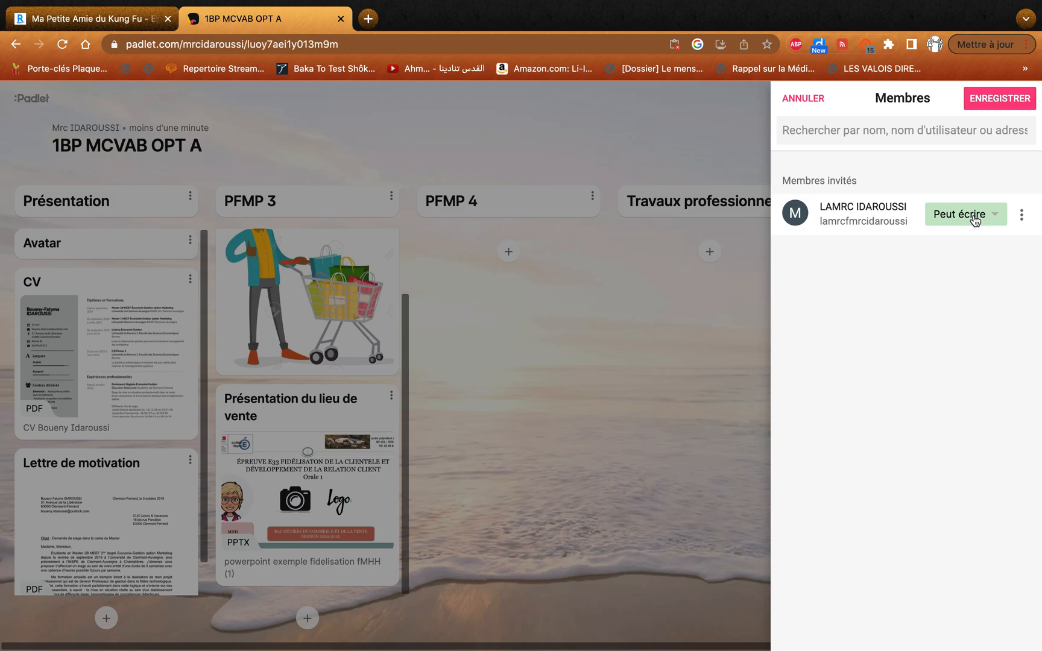
Set the invited member's permission to Peut administrer, save the member list and close the sharing settings.
click(993, 218)
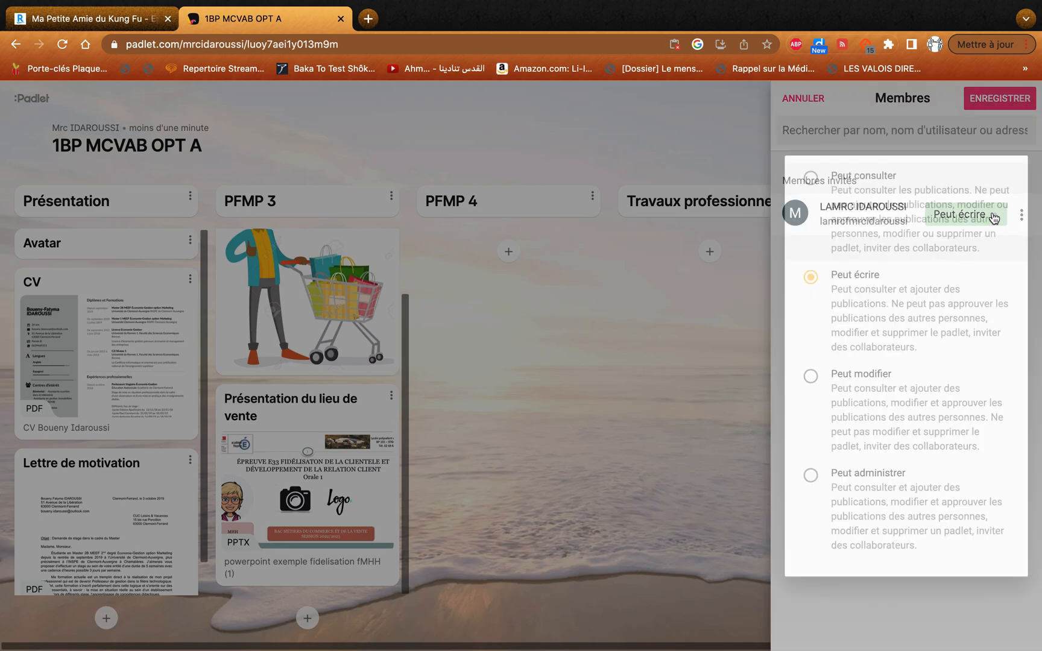
click(853, 178)
click(838, 287)
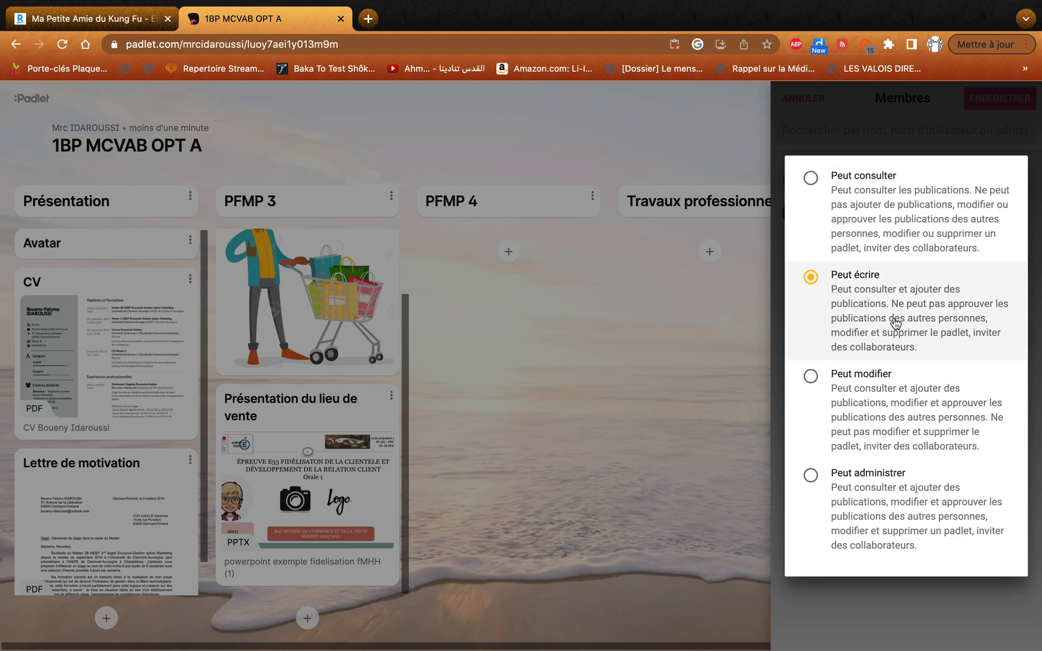
click(877, 414)
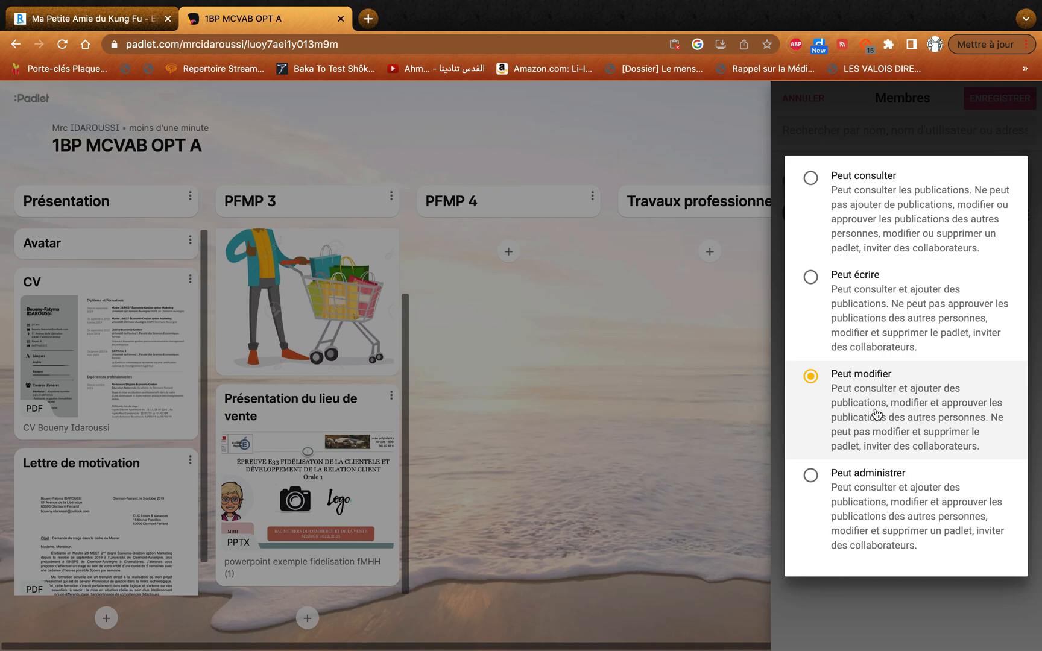
click(873, 530)
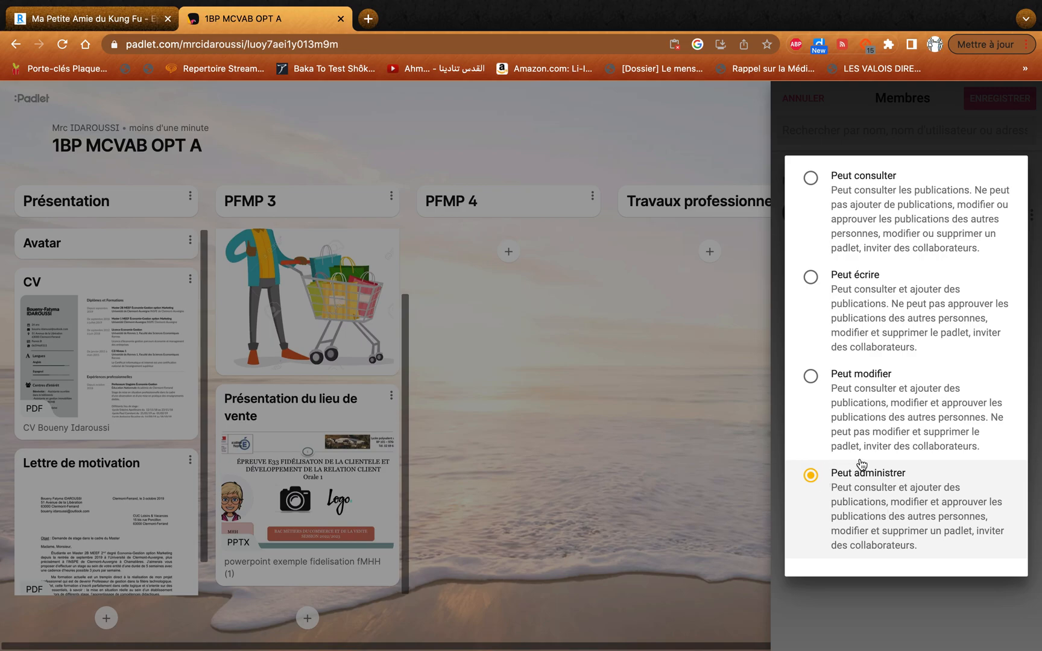
click(889, 108)
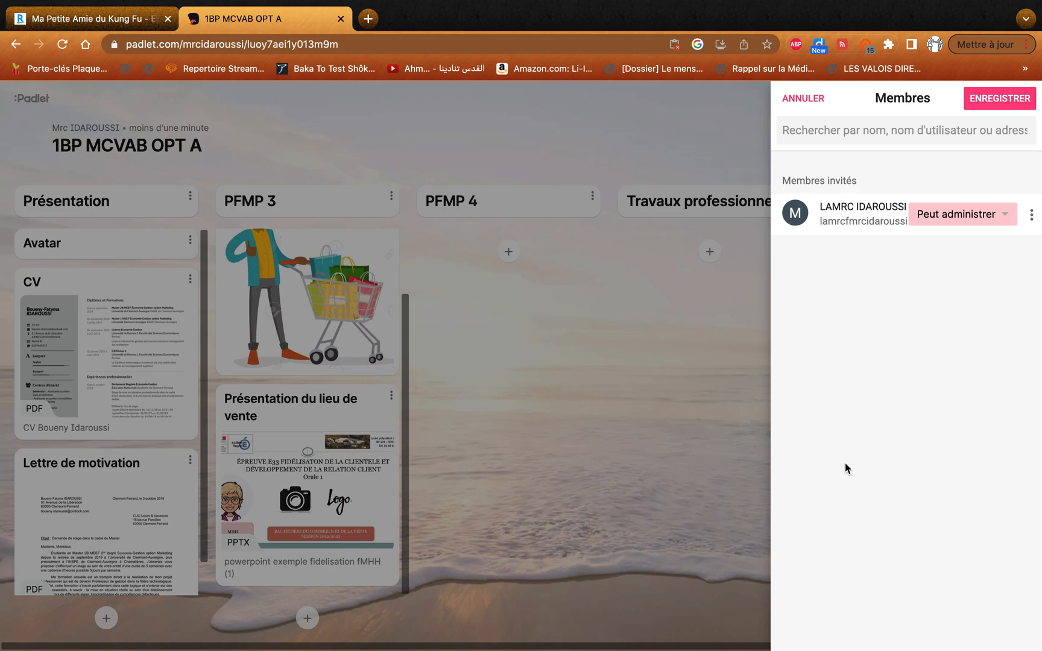
click(1000, 102)
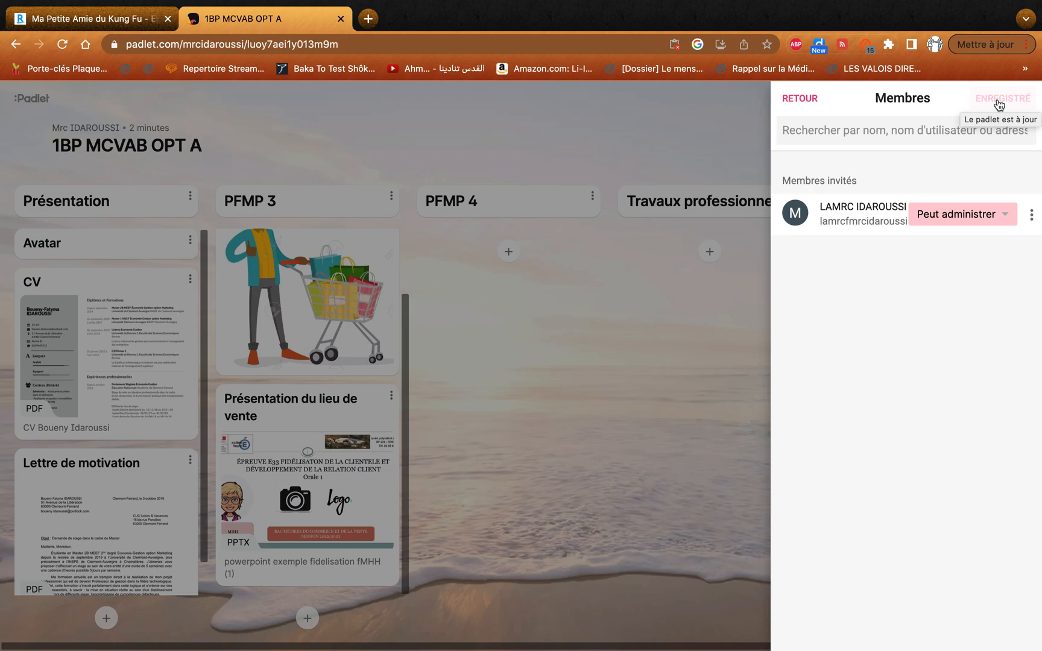
click(798, 99)
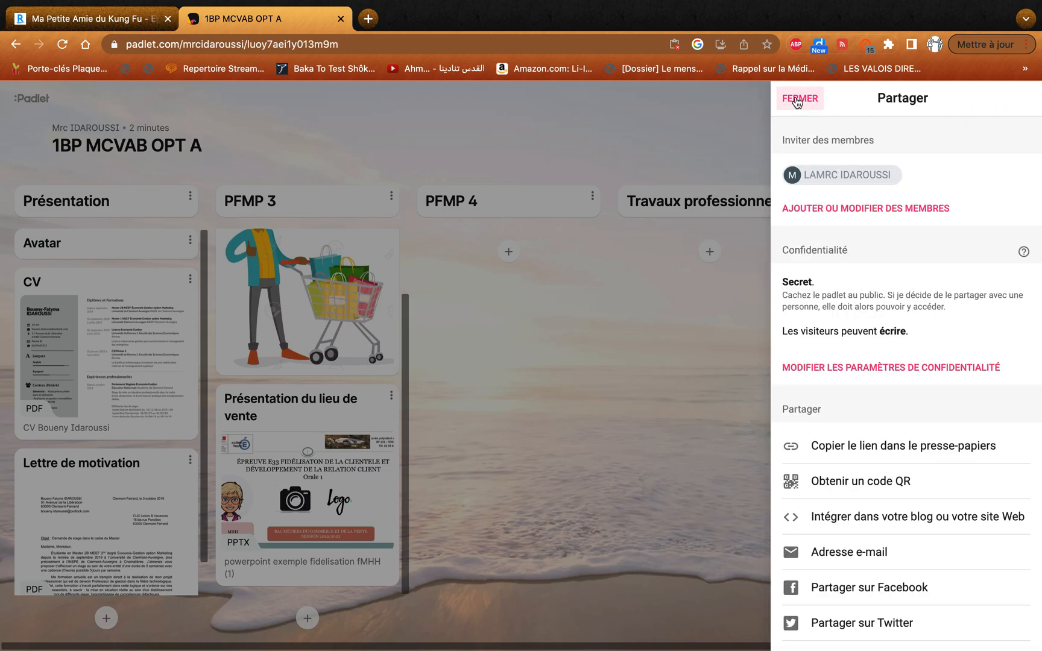
click(805, 99)
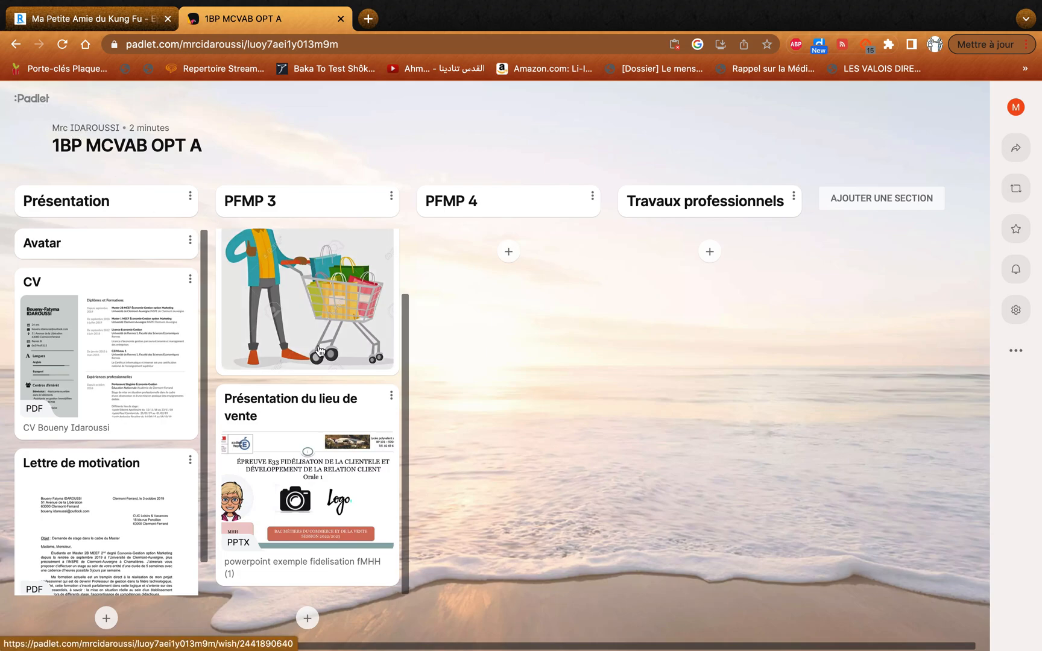
View the padlet owner's profile page with its padlets and look over the account options.
scroll(319, 351, up, 2)
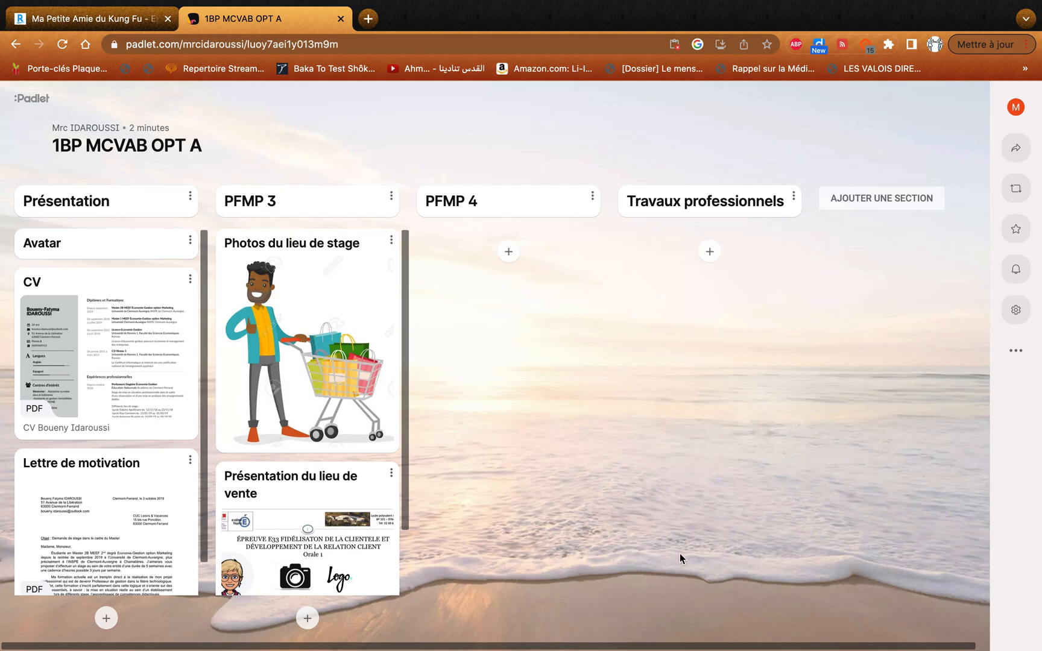
click(90, 131)
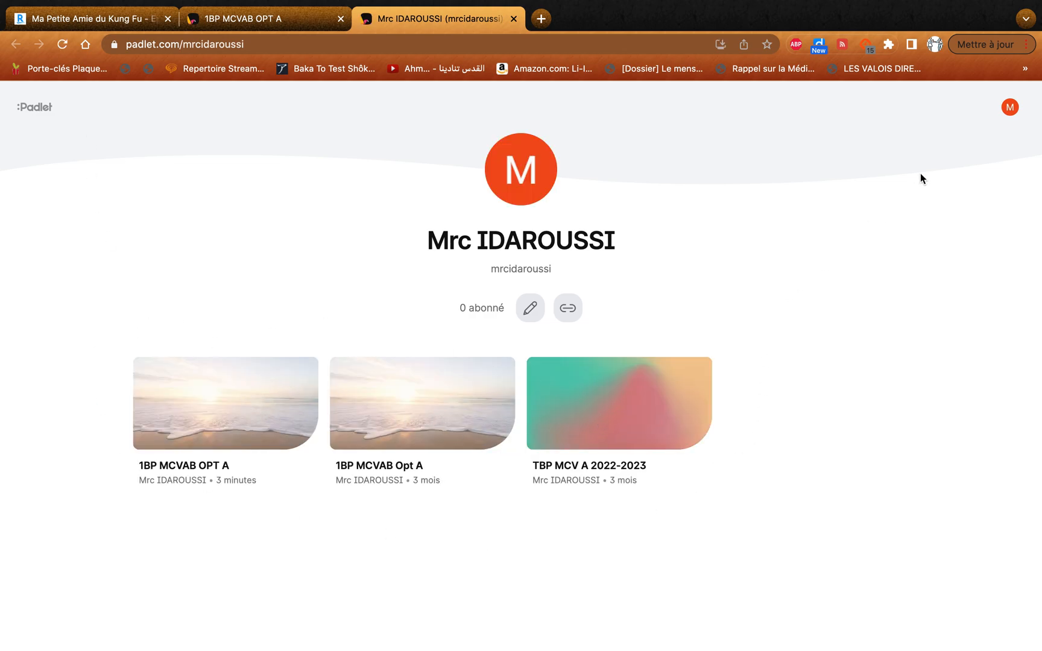
click(1010, 107)
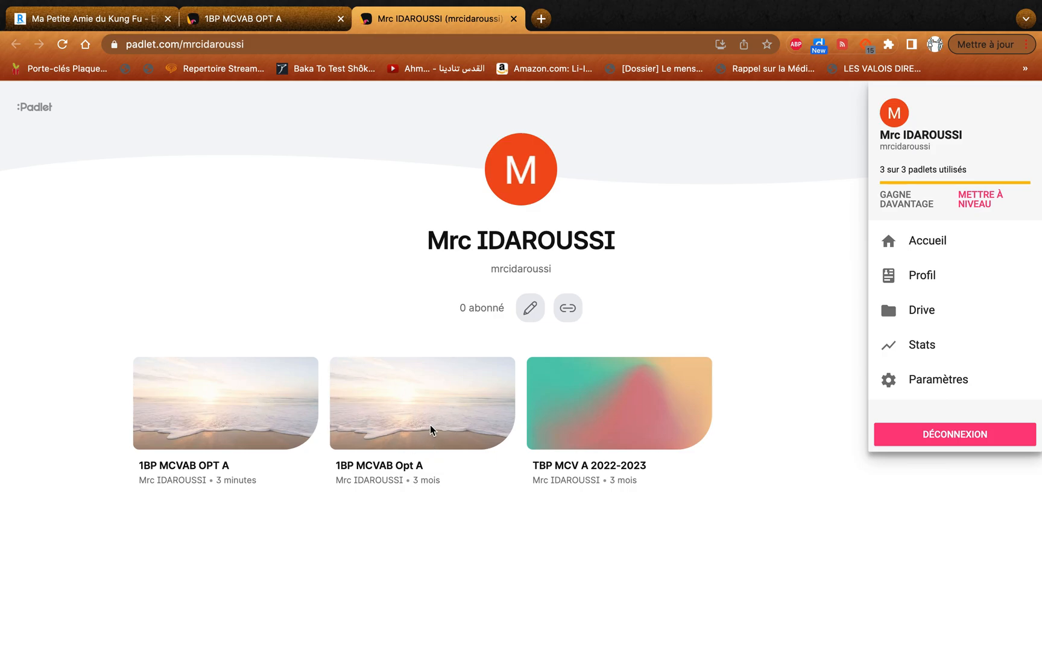
click(772, 304)
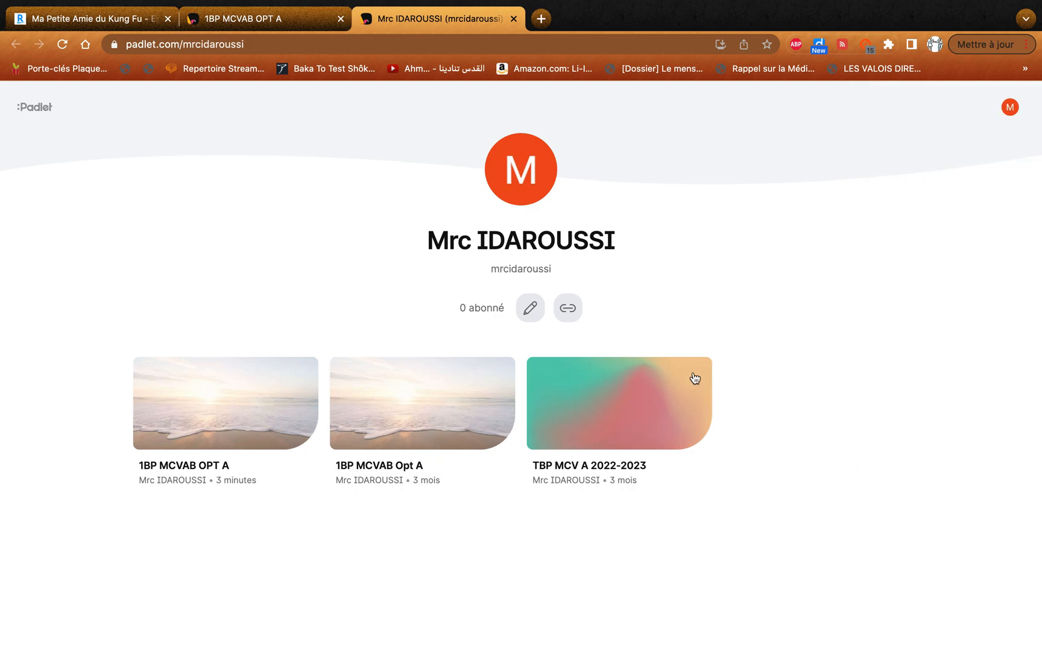
Open the 1BP MCVAB OPT A padlet from the profile page and view its additional actions without choosing one.
right_click(209, 394)
click(92, 453)
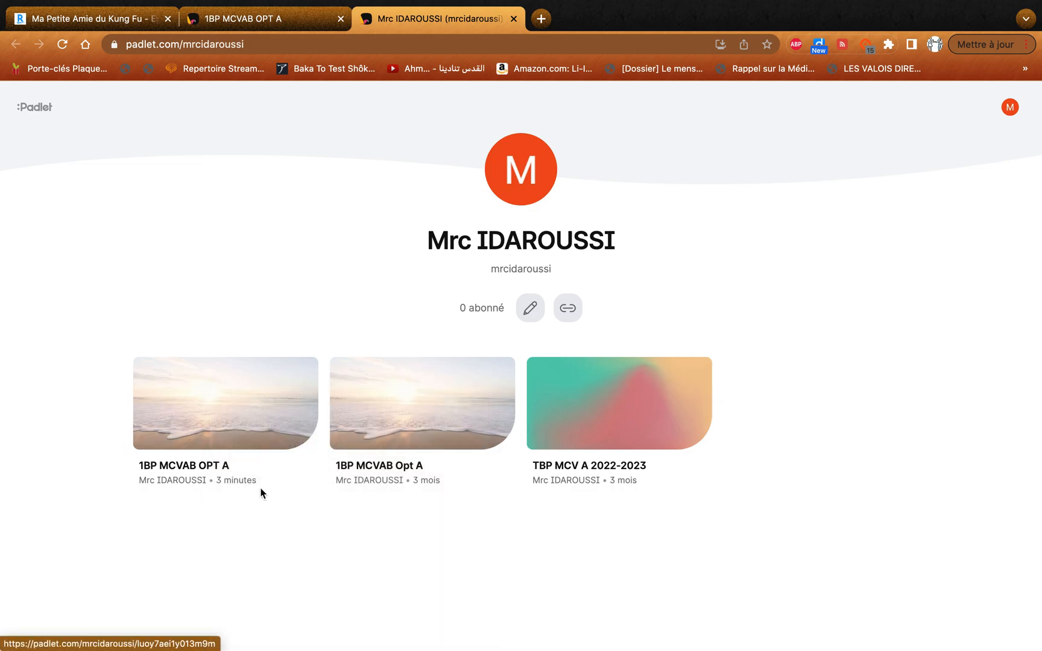
click(228, 433)
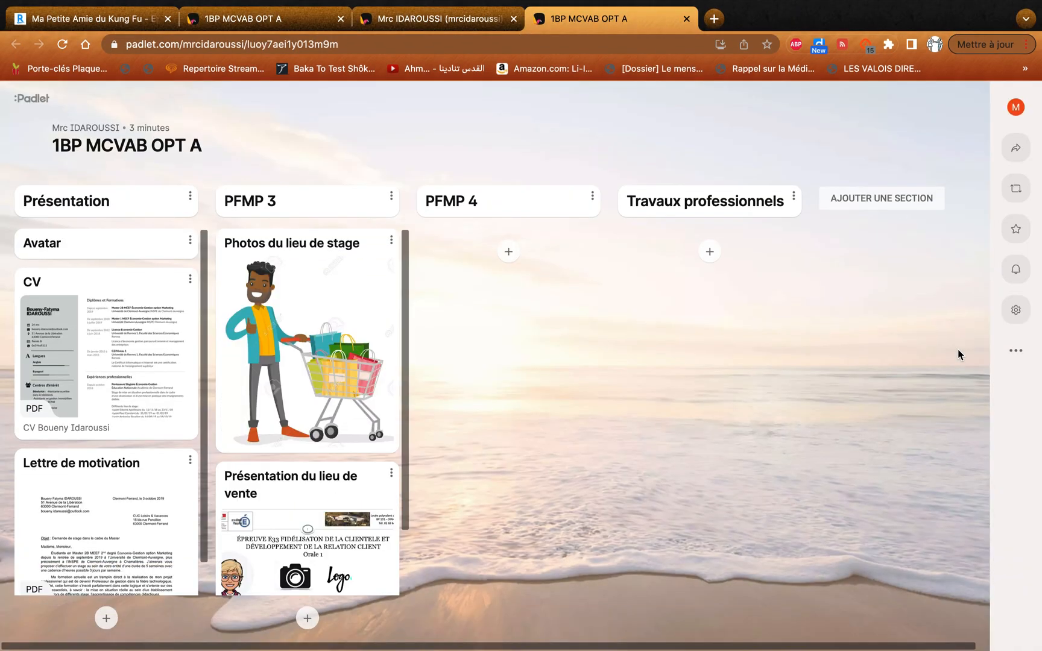
click(1015, 350)
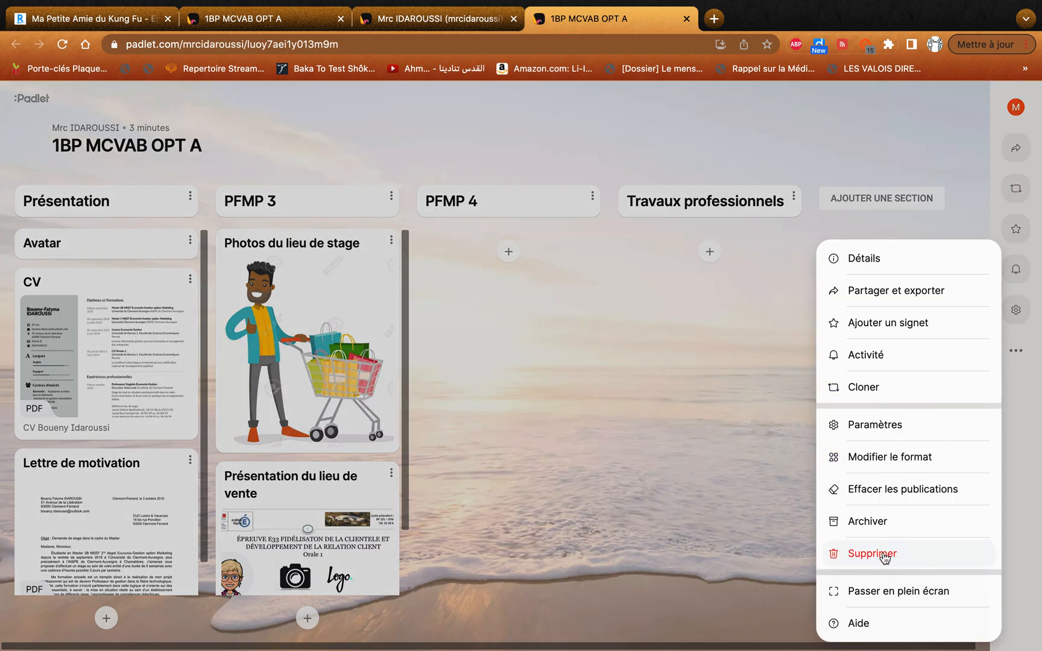
click(240, 21)
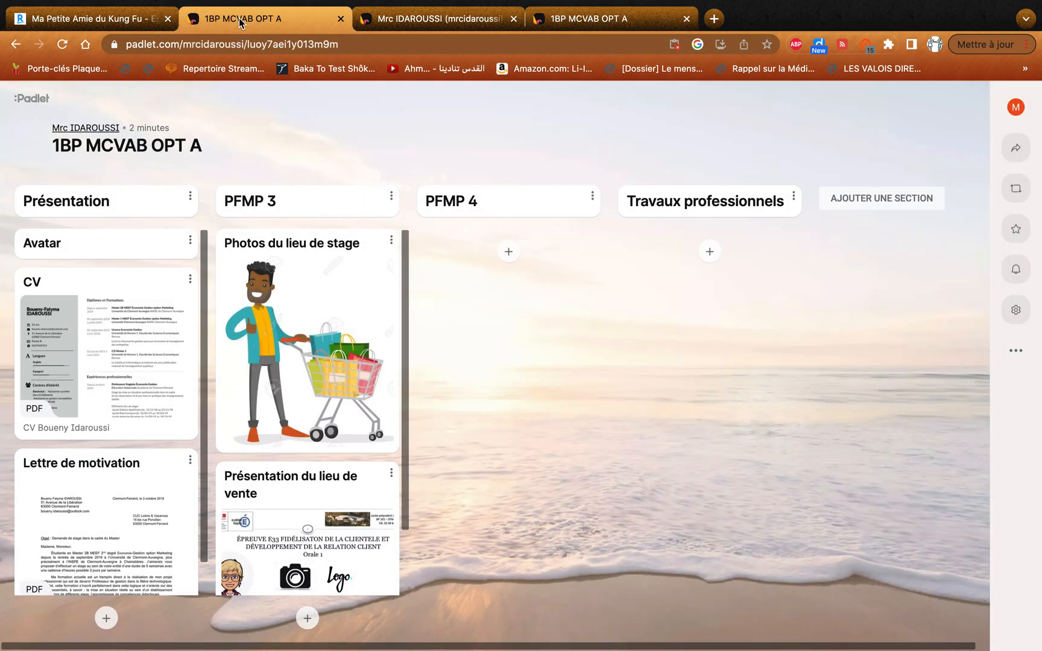
Go to the Padlet dashboard and view the available actions for 1BP MCVAB OPT A without applying any.
click(16, 104)
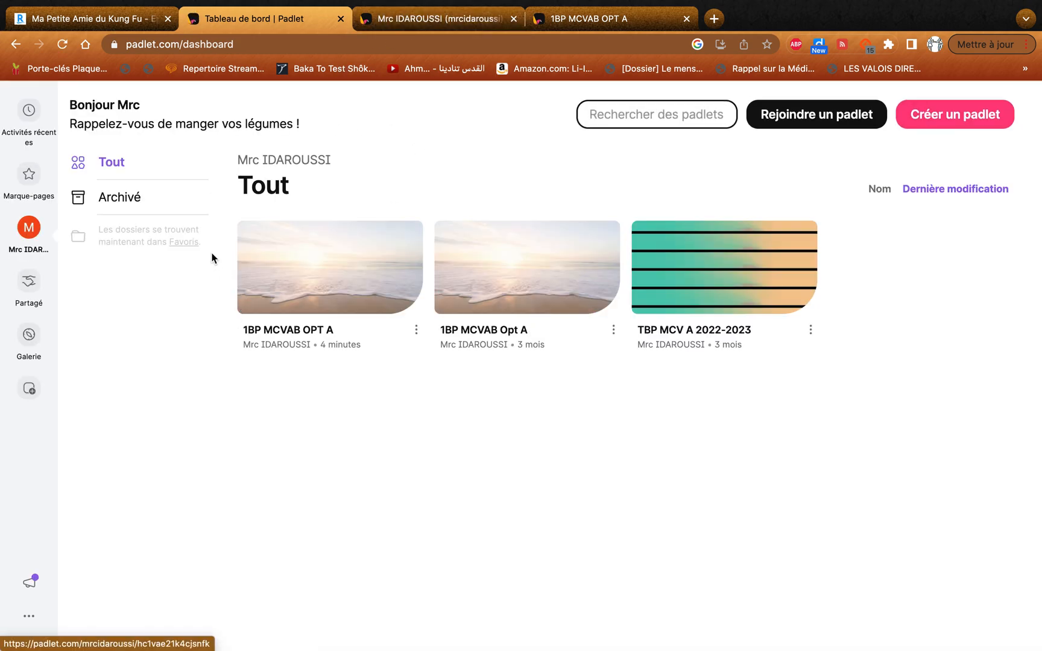
click(416, 330)
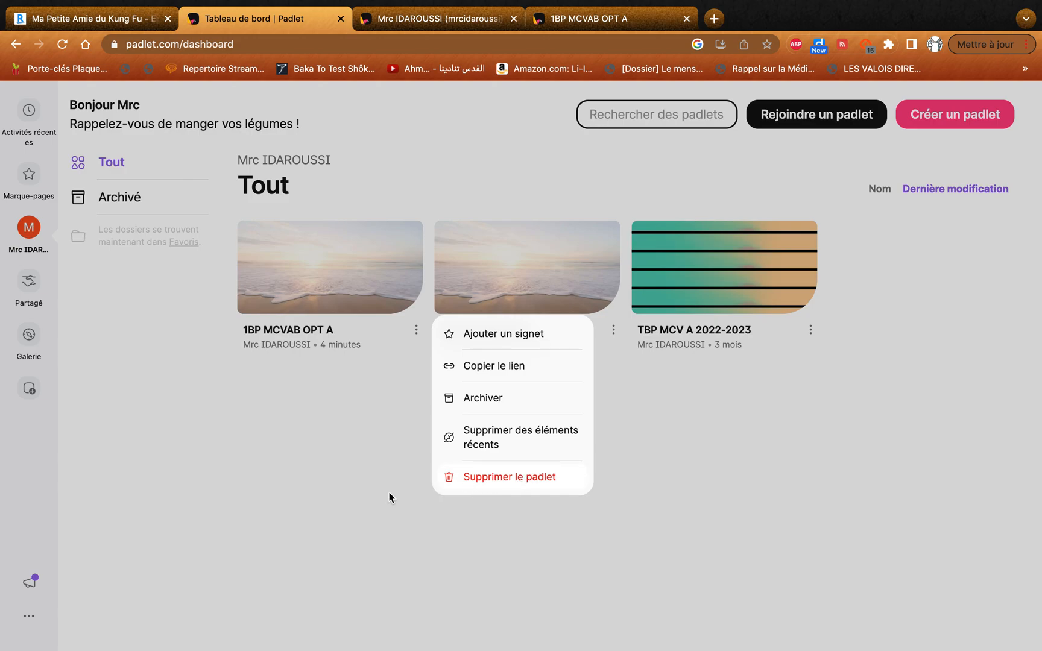
click(339, 493)
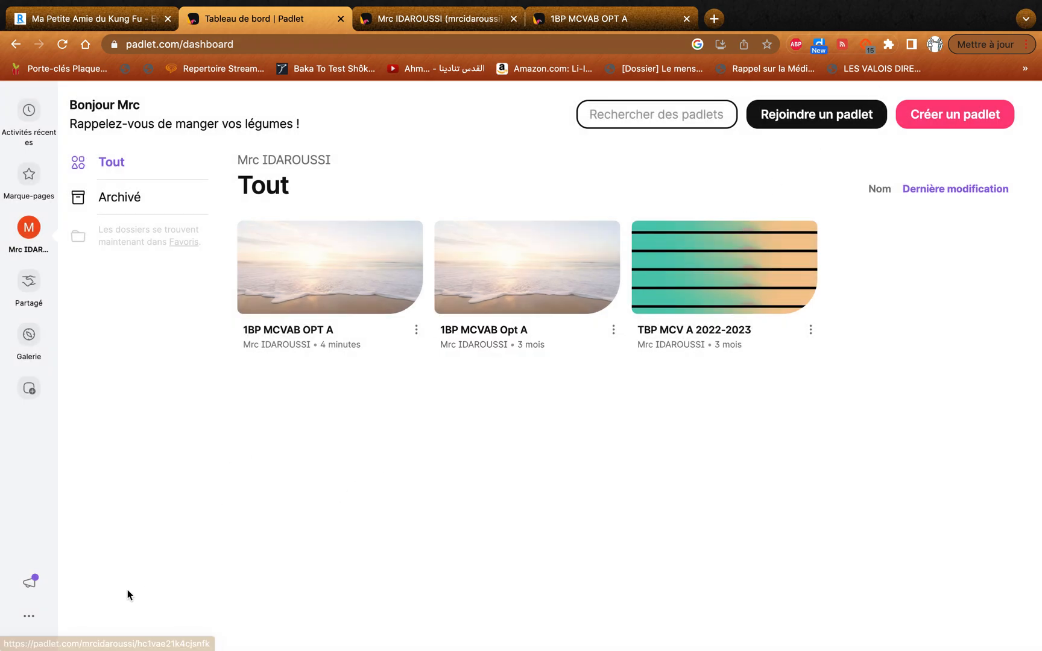
Log out of the Padlet account from the dashboard.
click(29, 616)
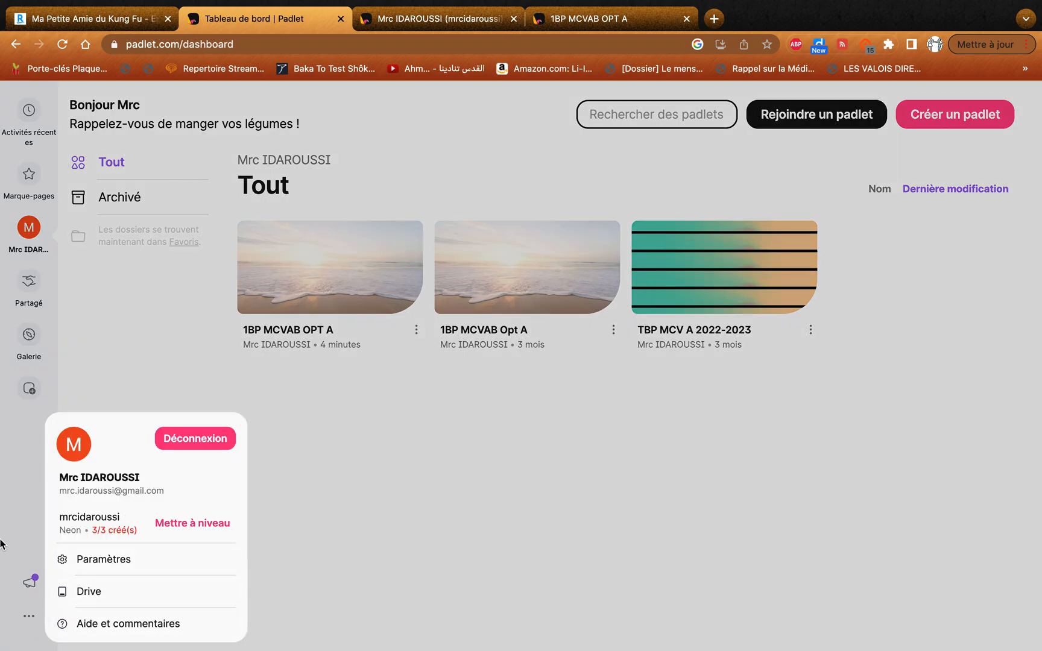
click(10, 627)
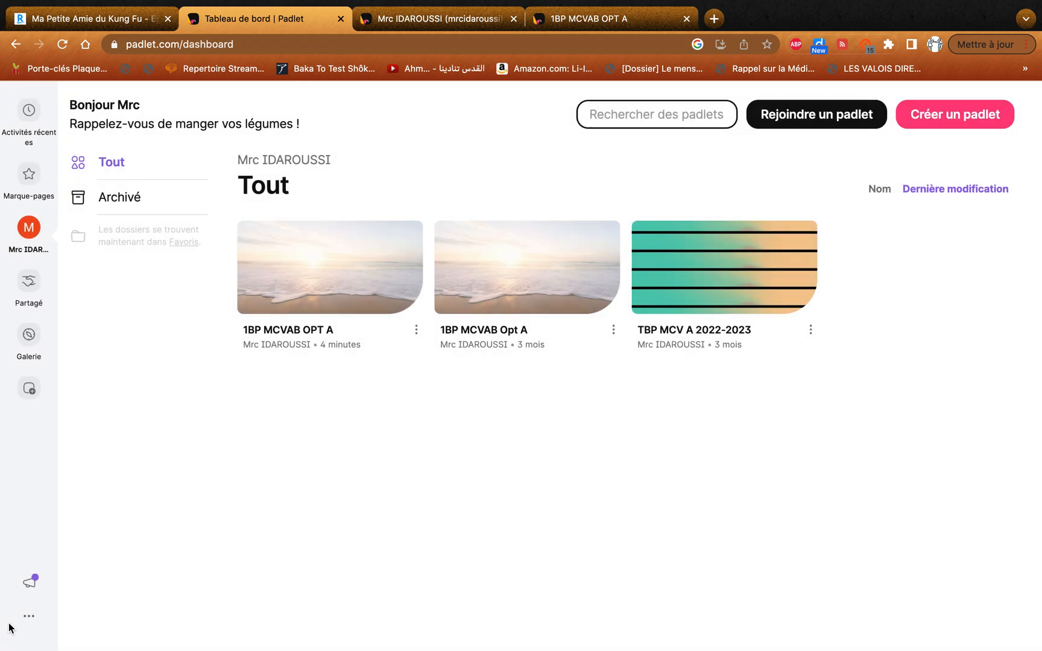
click(28, 621)
click(207, 440)
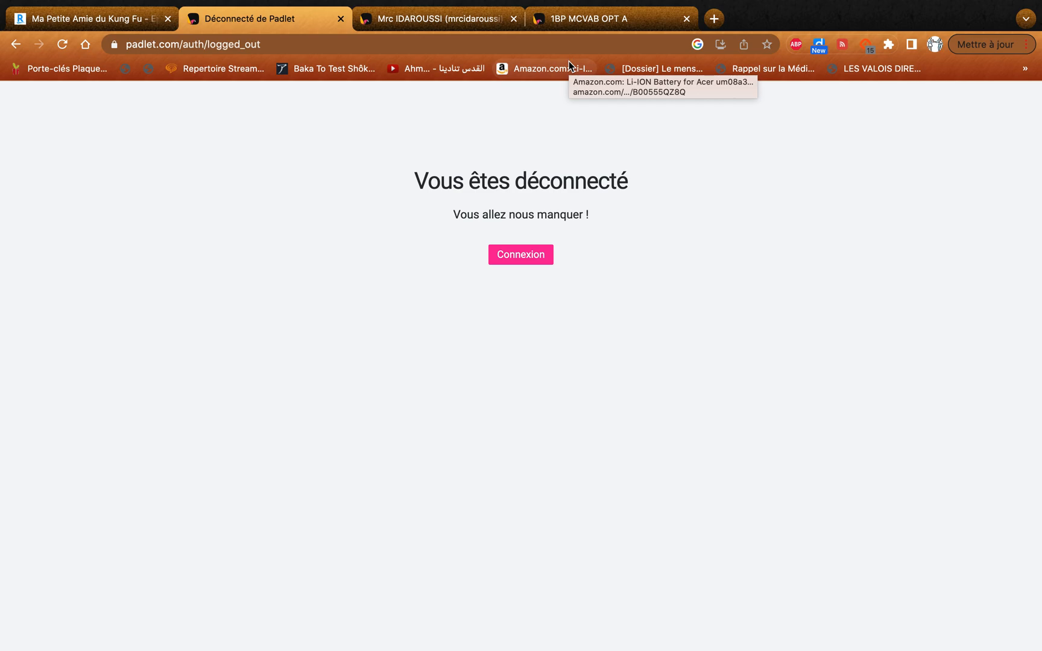
mouse_move(739, 5)
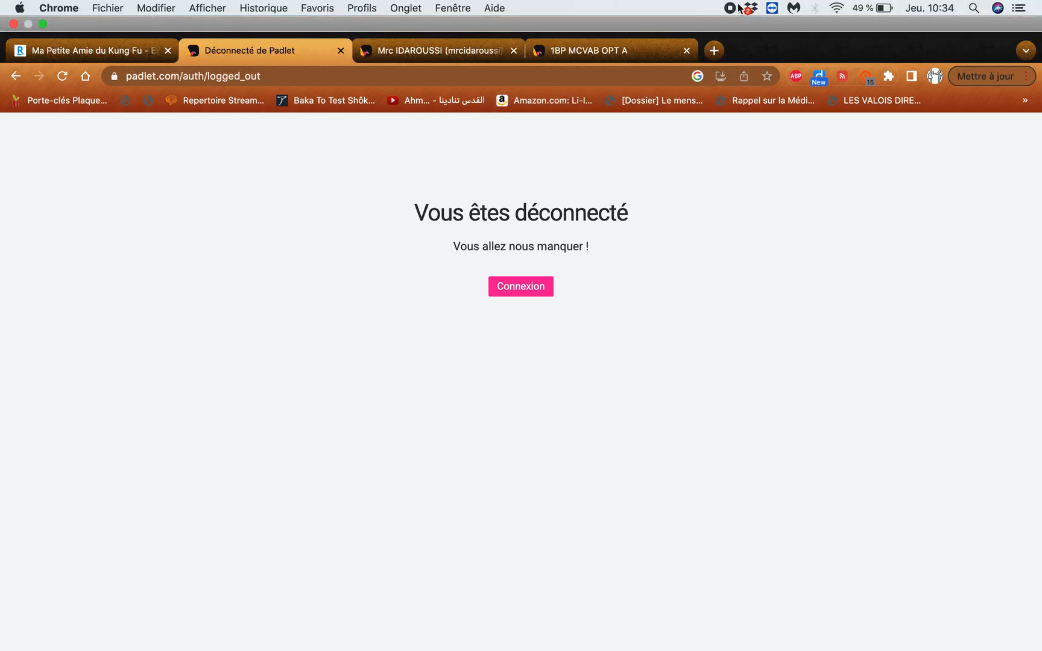